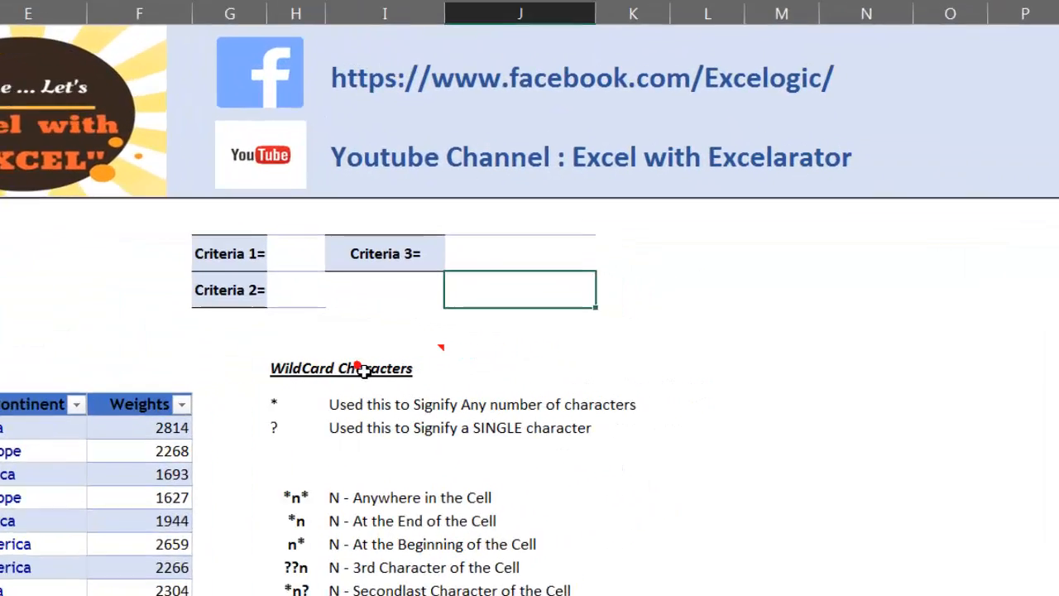
# - Examine the WildCard Characters note, the * and ? explanations, and the example patterns from *n* to *n?
pyautogui.moveTo(575, 369)
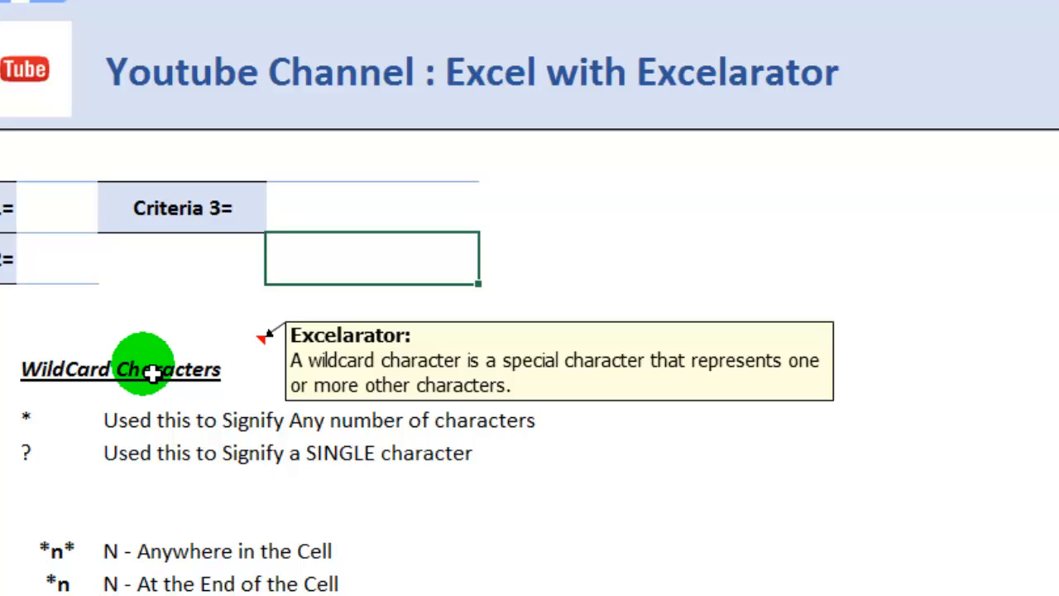
pyautogui.click(45, 422)
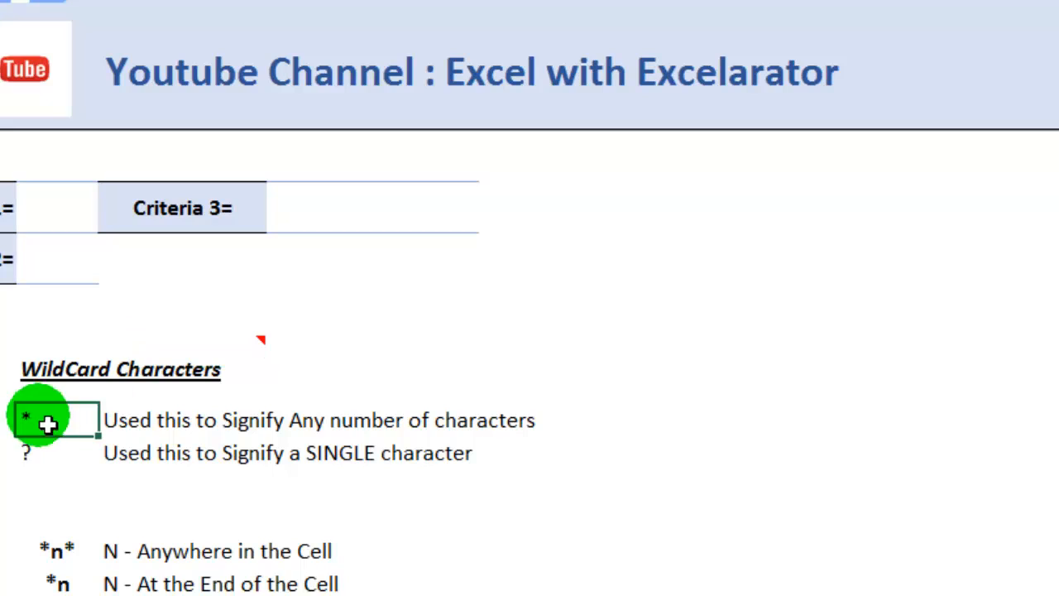
pyautogui.click(48, 453)
pyautogui.click(48, 452)
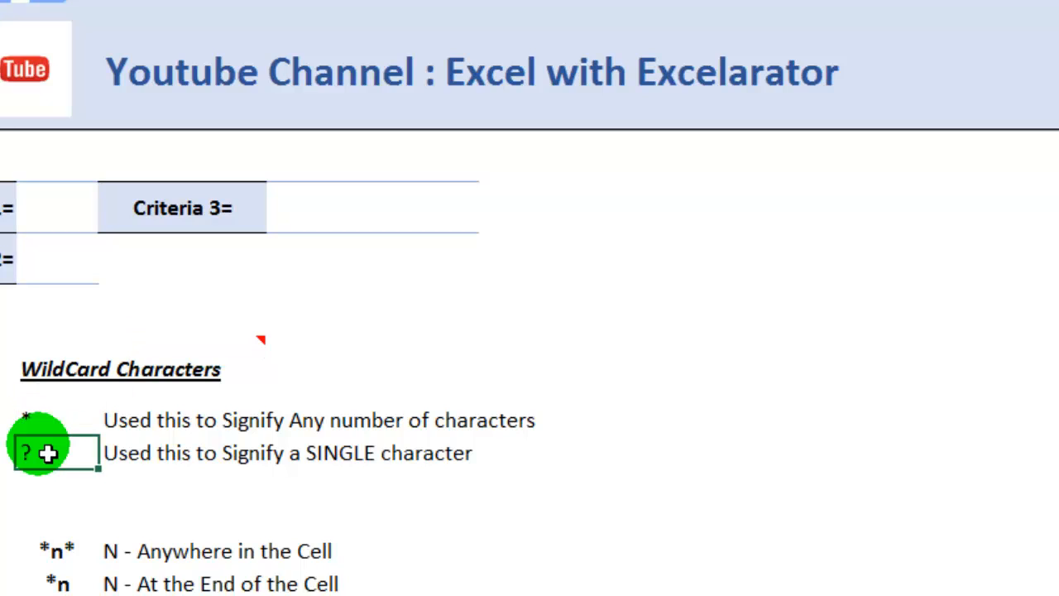
pyautogui.click(73, 429)
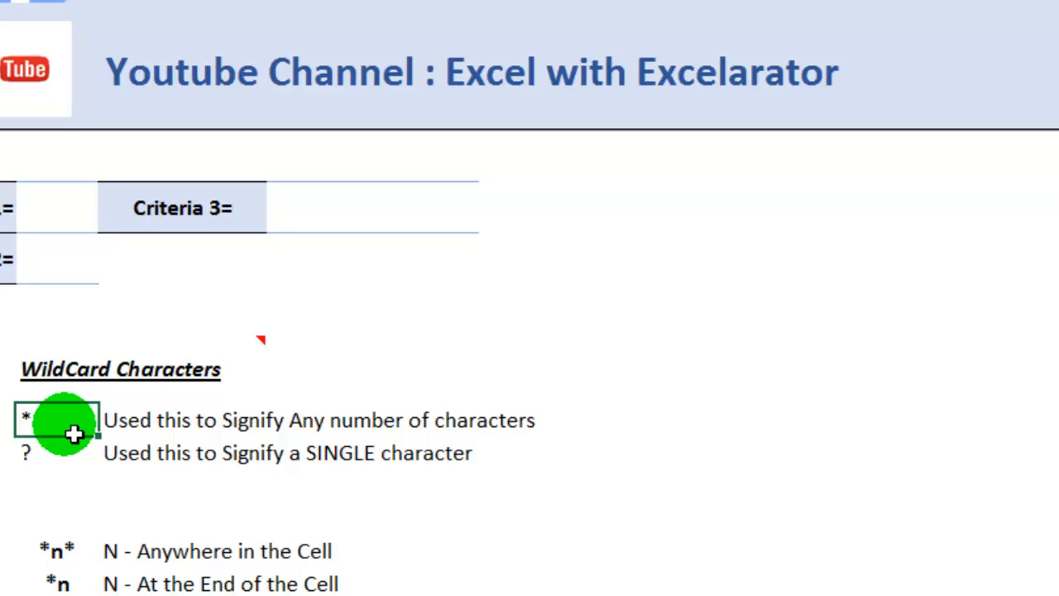
pyautogui.moveTo(81, 549); pyautogui.dragTo(80, 595)
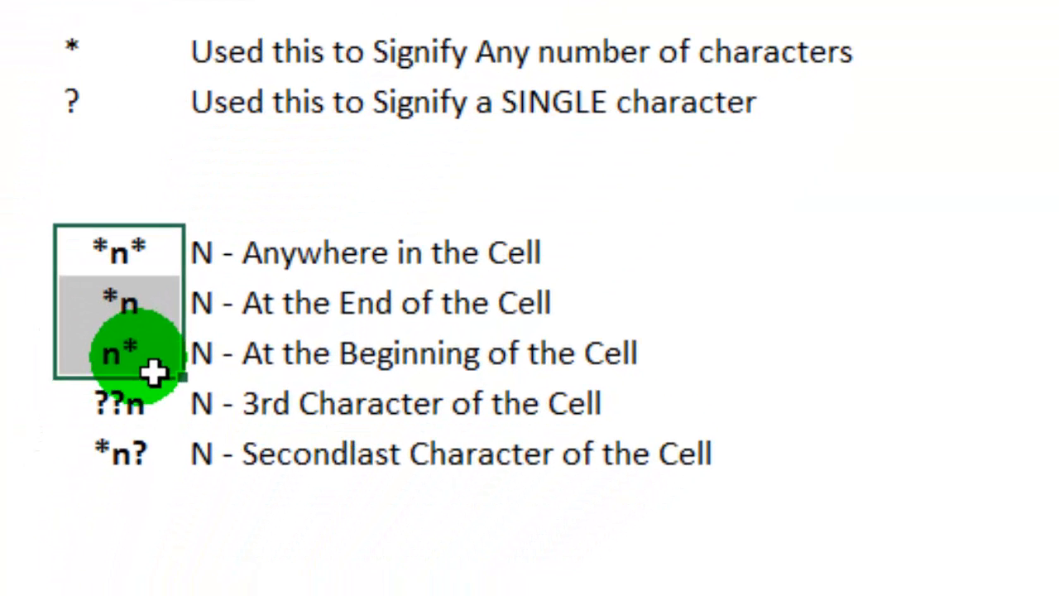
pyautogui.moveTo(154, 373); pyautogui.dragTo(155, 473)
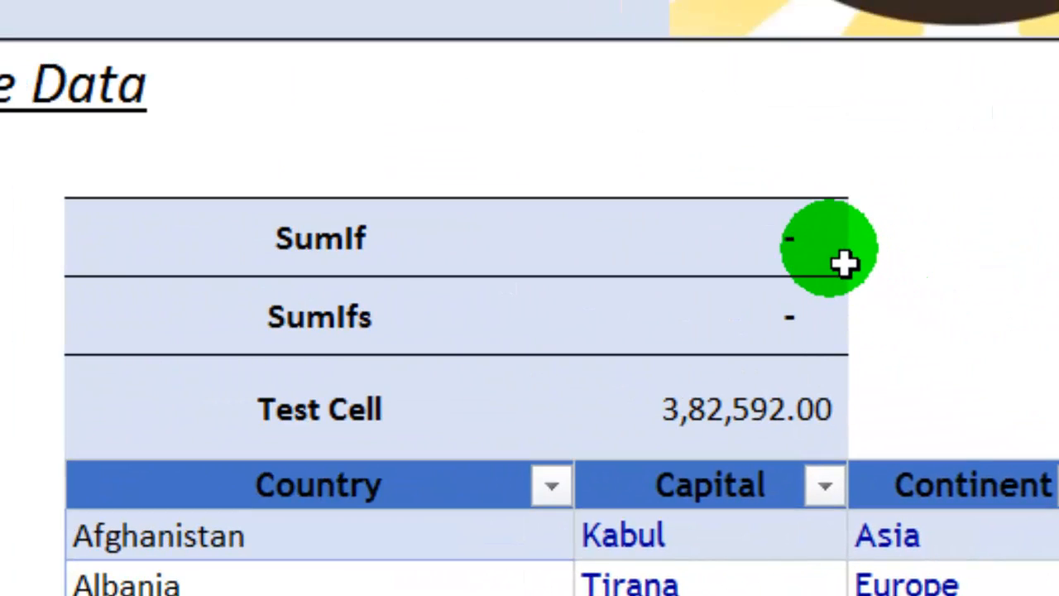
# - Clear the existing results from the SumIf and SumIfs cells above the data table
pyautogui.click(844, 263)
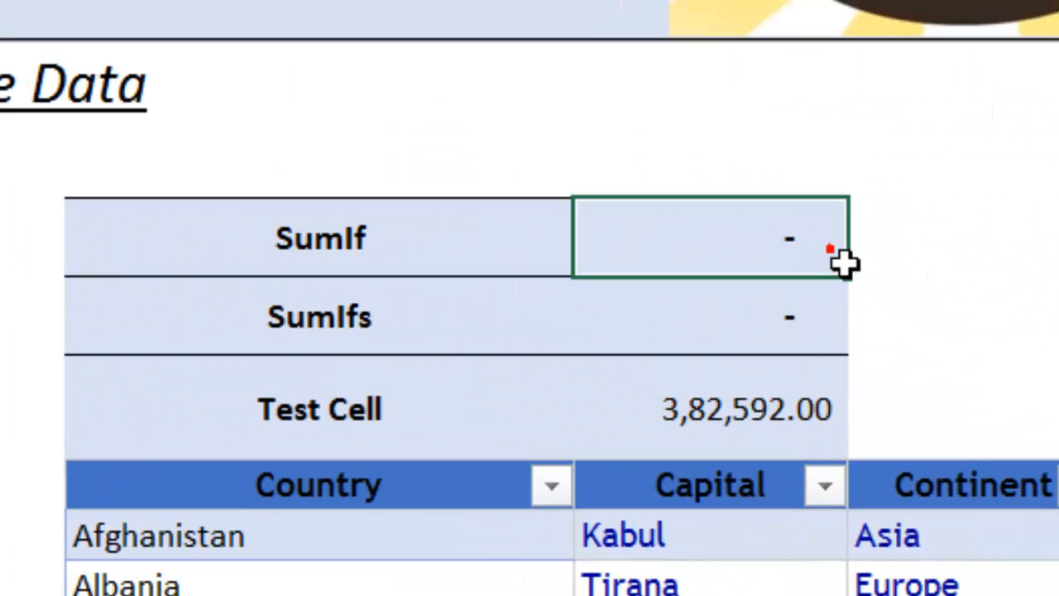
pyautogui.press('Delete')
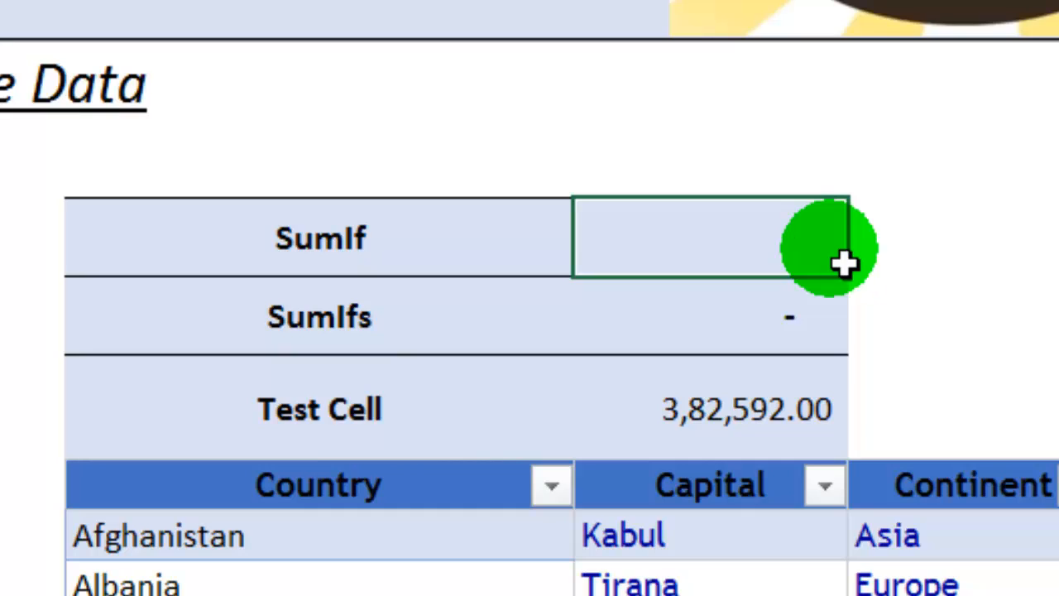
pyautogui.press('Down')
pyautogui.press('Delete')
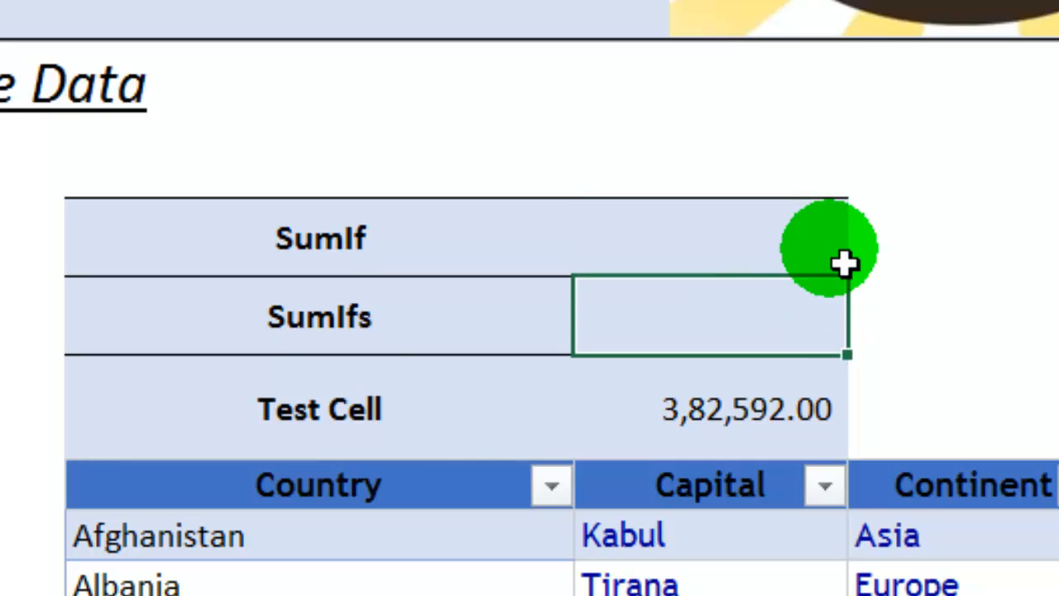
# - Begin a SUMIF formula in the SumIf result cell D8, using the table's whole Country column as the range
pyautogui.click(844, 263)
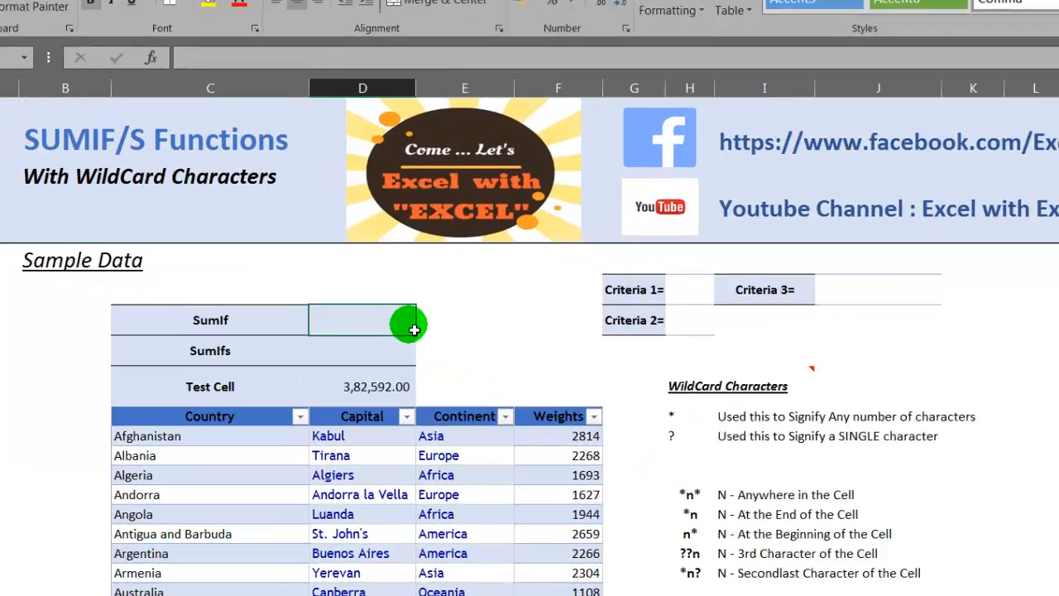
pyautogui.write('=')
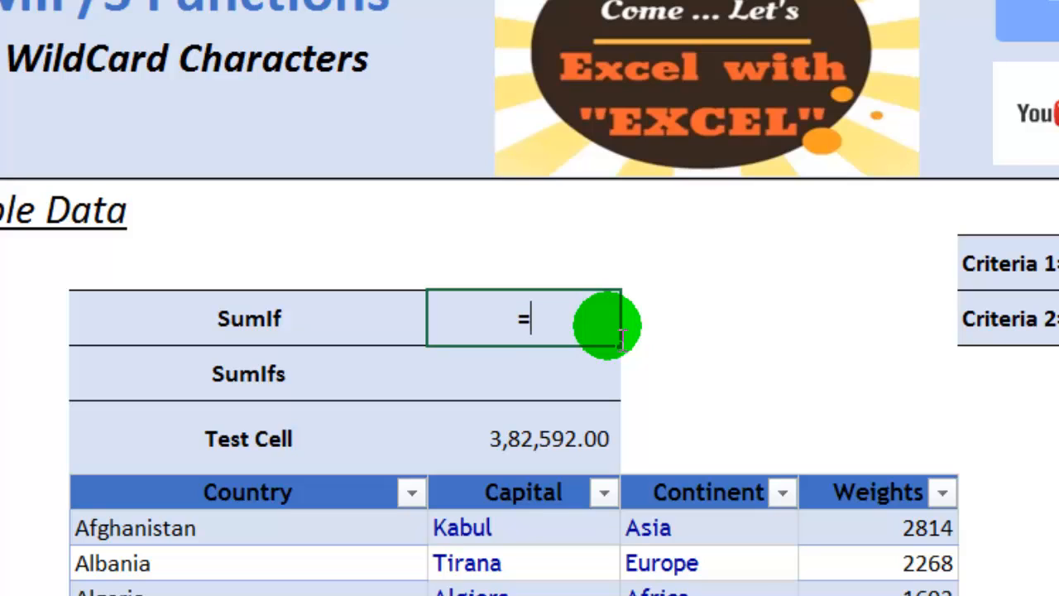
pyautogui.write('sumif')
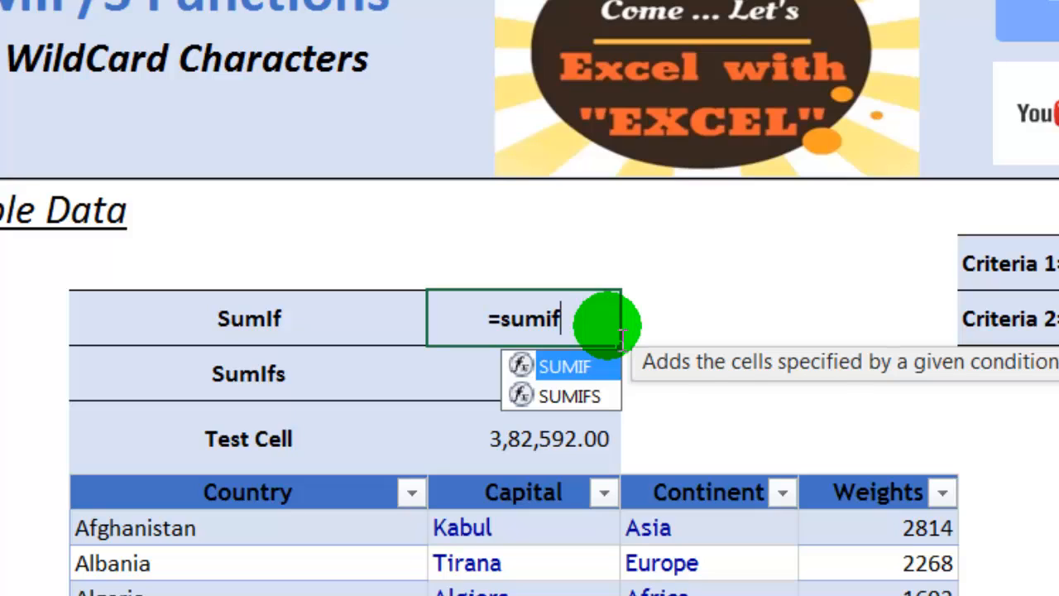
pyautogui.write('(')
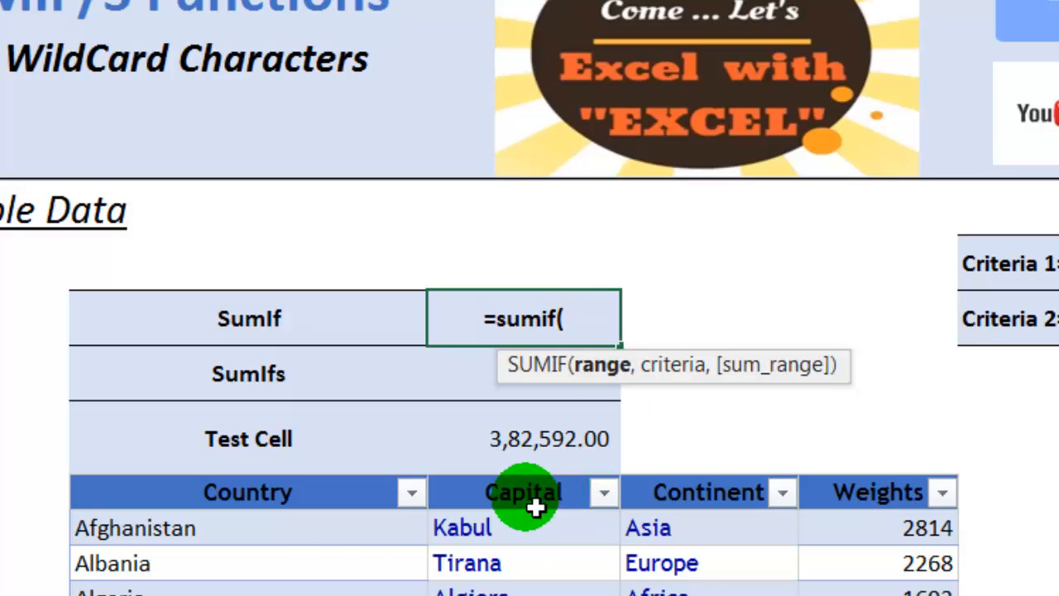
pyautogui.click(312, 545)
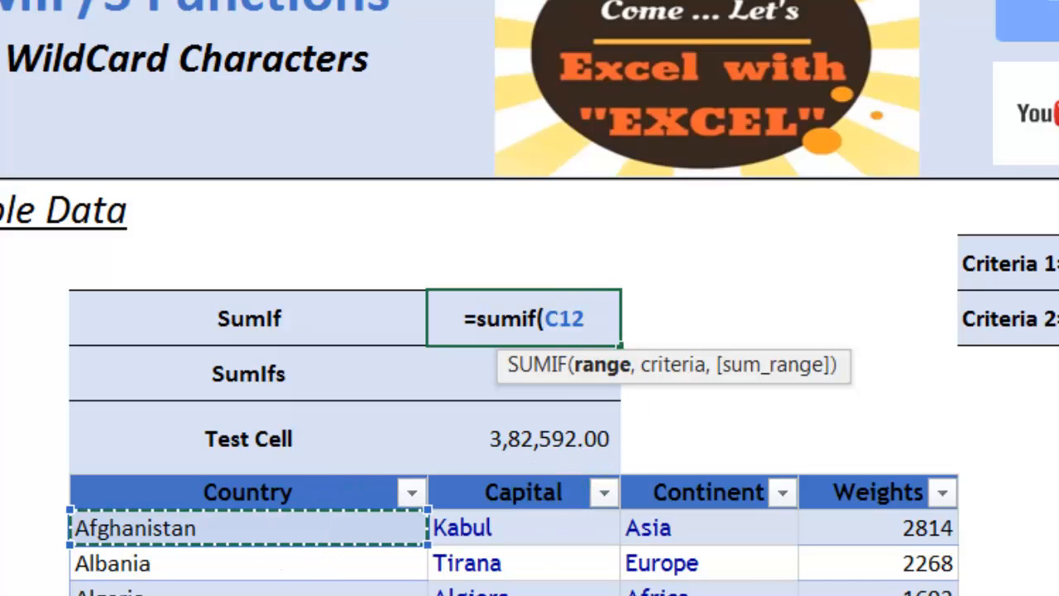
pyautogui.hotkey('ctrl', 'shift', 'Down')
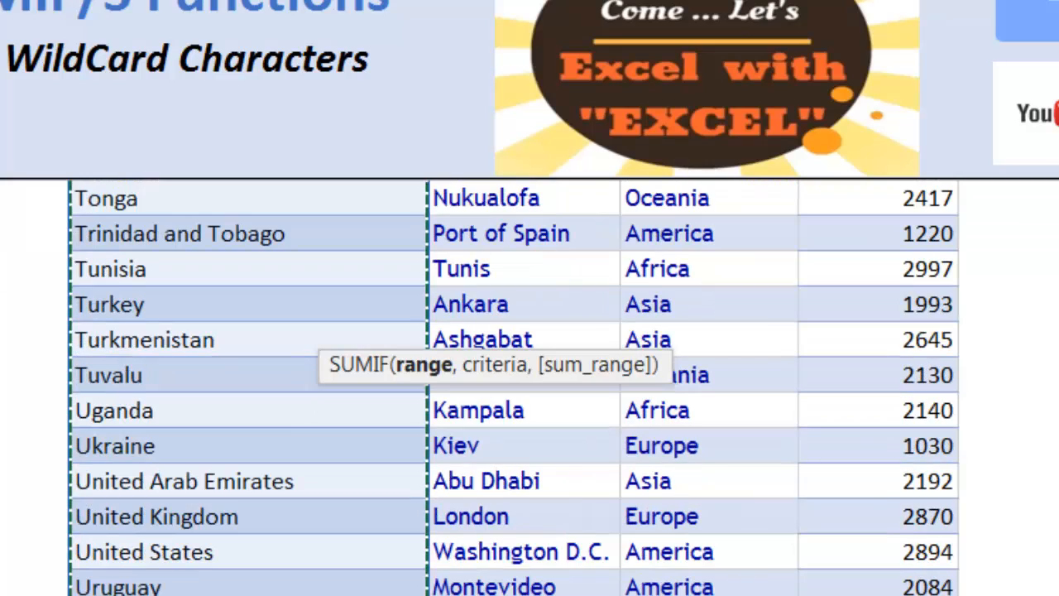
pyautogui.write(',')
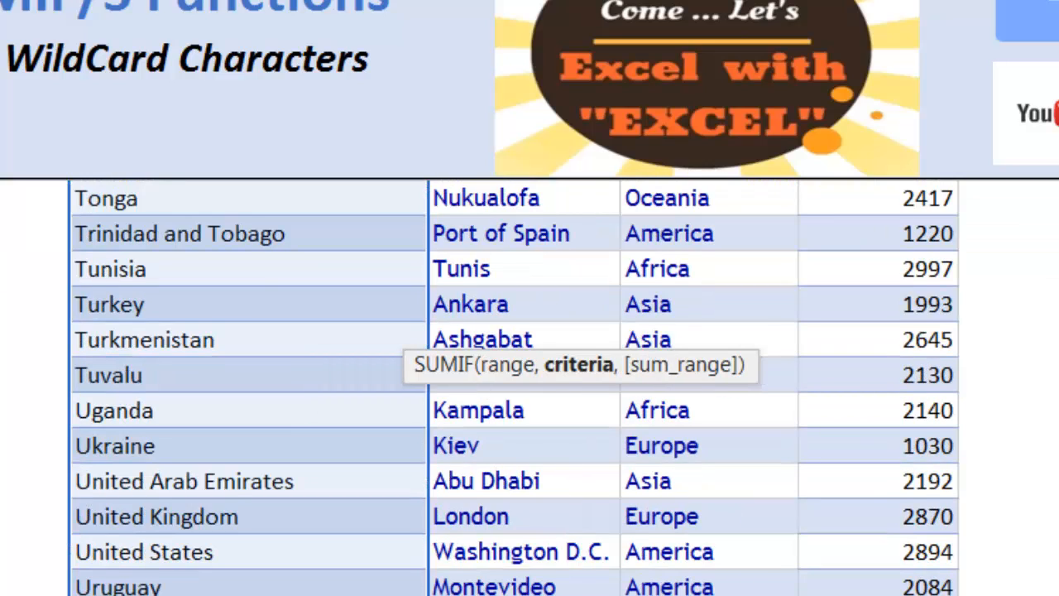
# - Complete the SUMIF formula with Criteria 1 cell H7 as the criteria and the whole Weights column as the sum range
pyautogui.scroll(20, 530, 388)
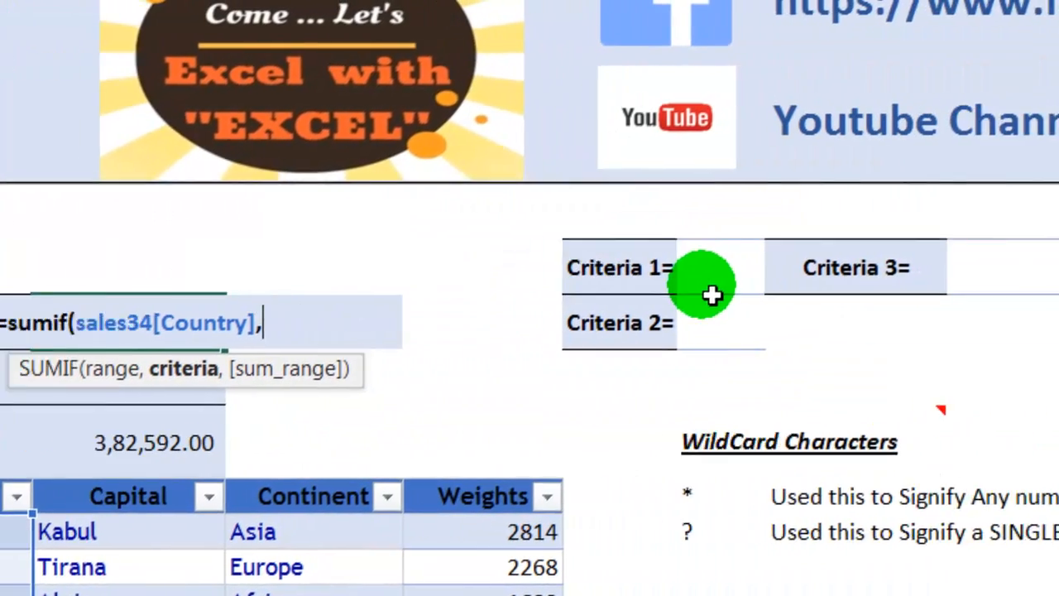
pyautogui.click(777, 290)
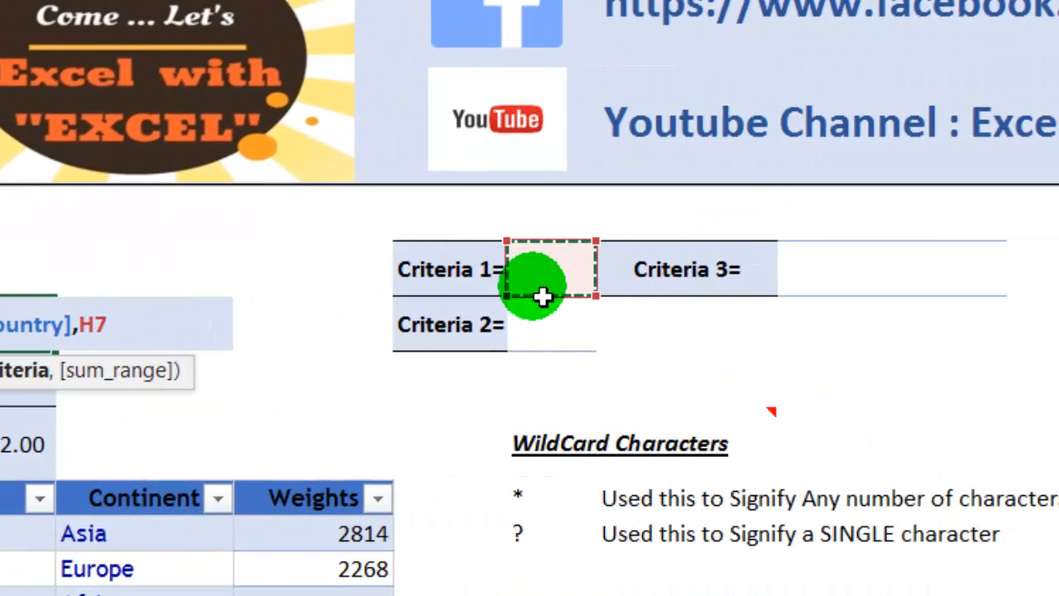
pyautogui.write(',')
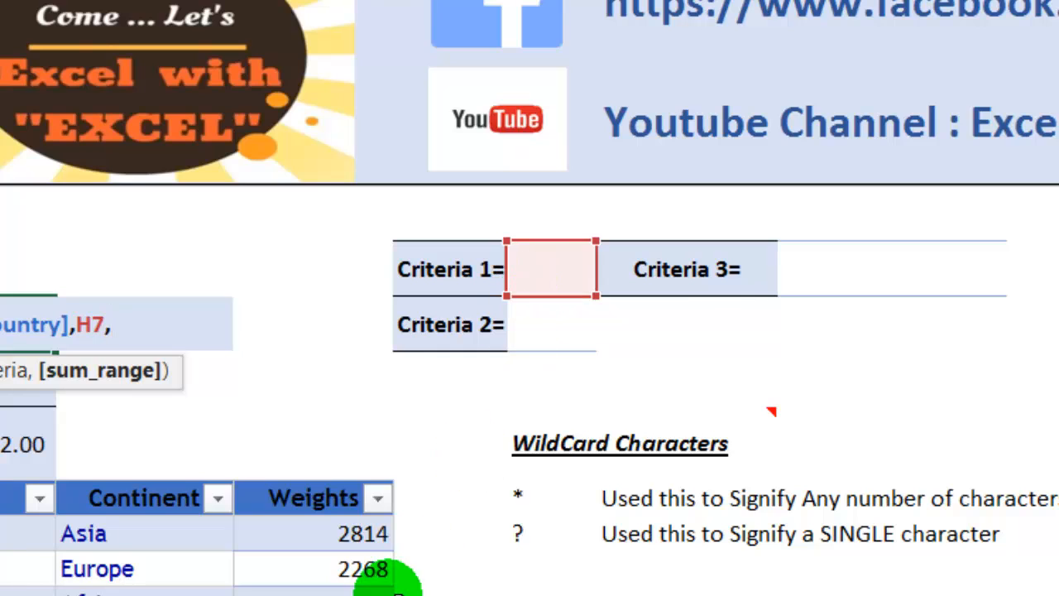
pyautogui.click(343, 536)
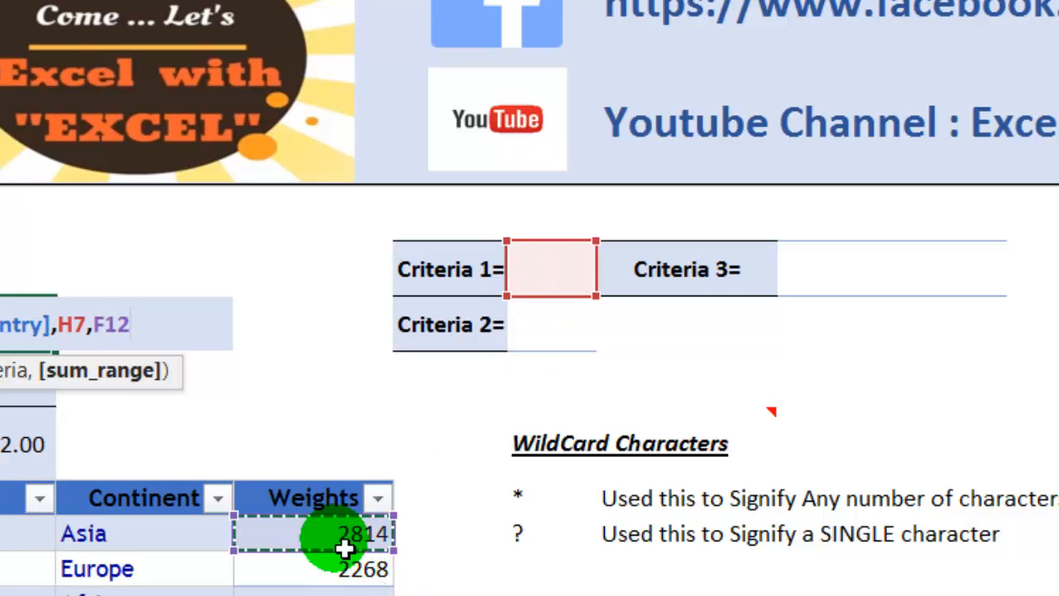
pyautogui.hotkey('ctrl', 'shift', 'Down')
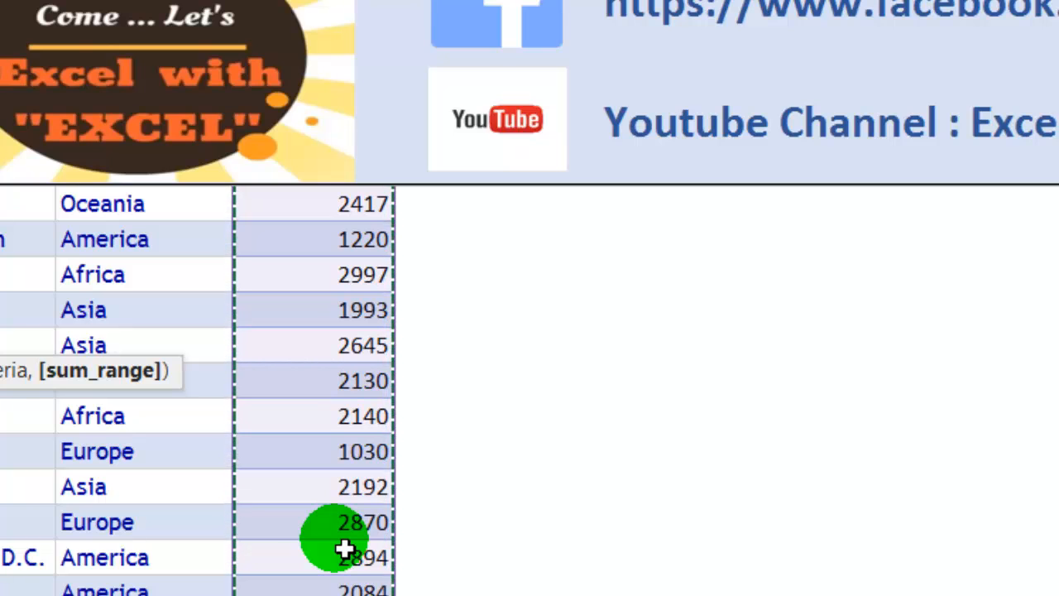
pyautogui.press('Return')
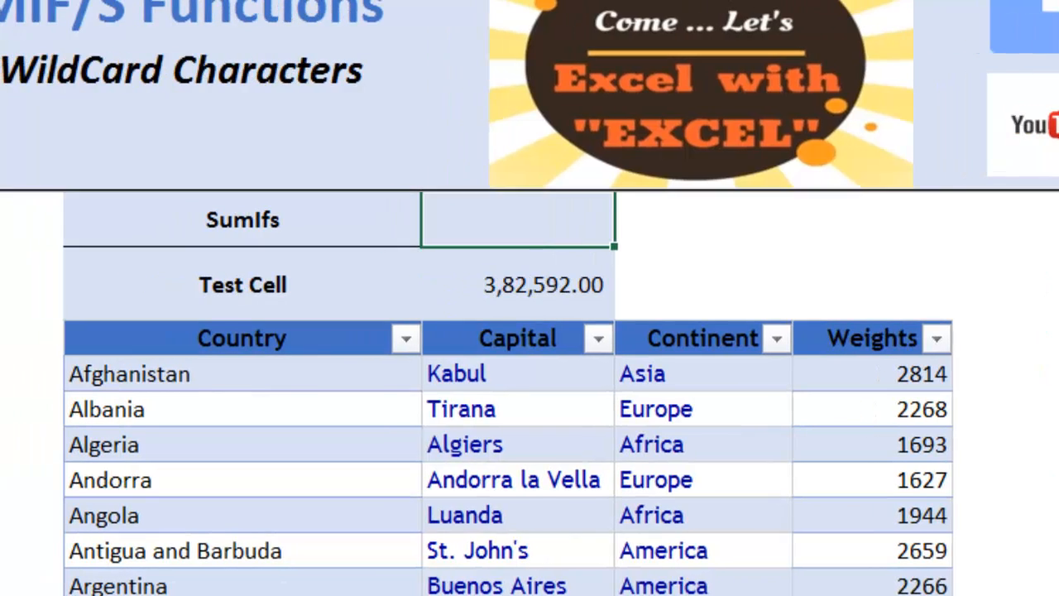
pyautogui.scroll(2, 530, 389)
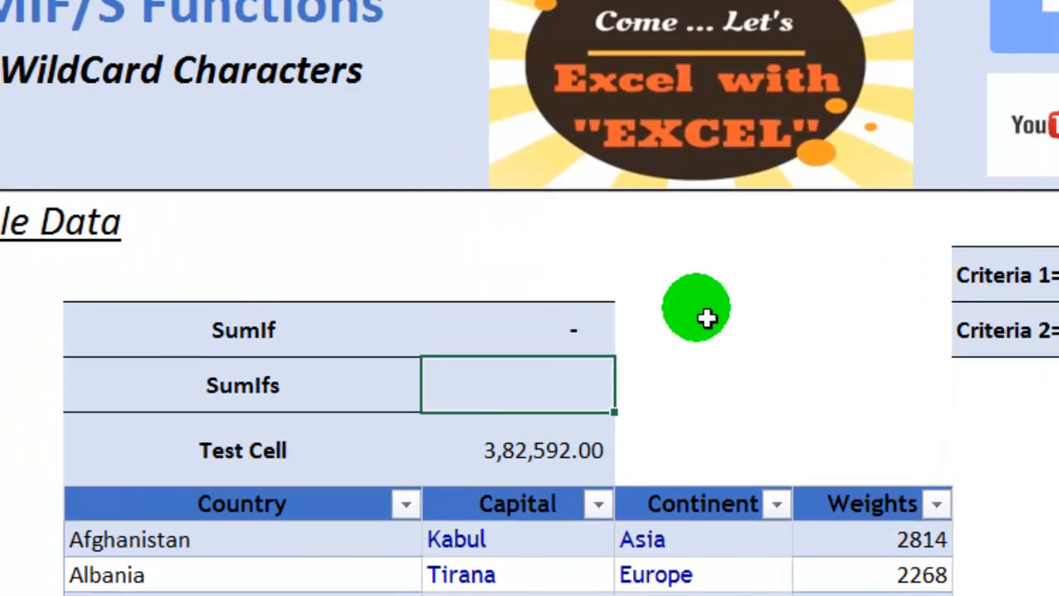
pyautogui.click(556, 344)
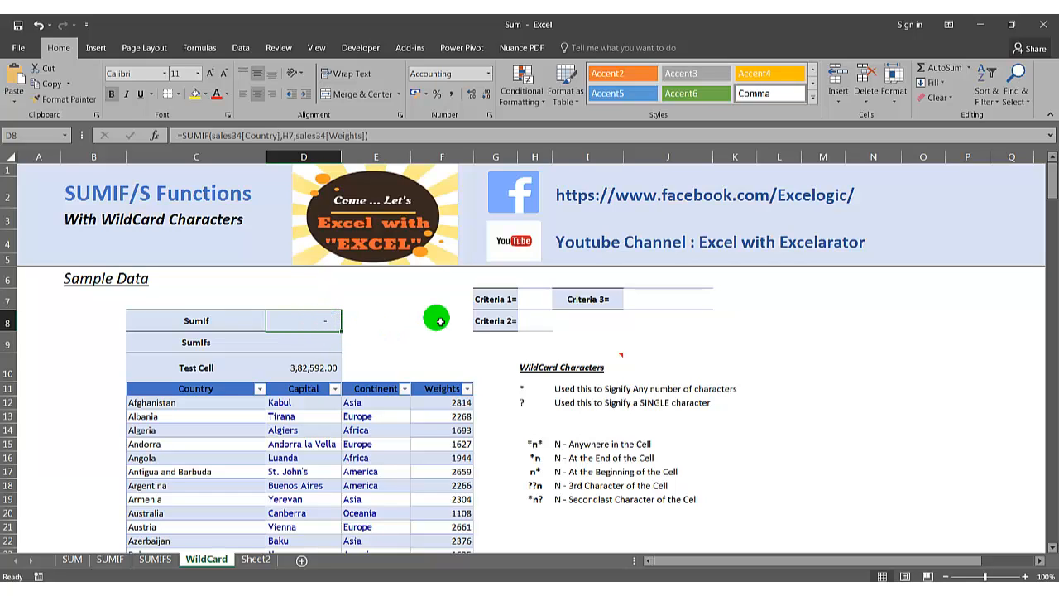
# - Enter the wildcard pattern *r* as Criteria 1 in cell H7
pyautogui.click(535, 303)
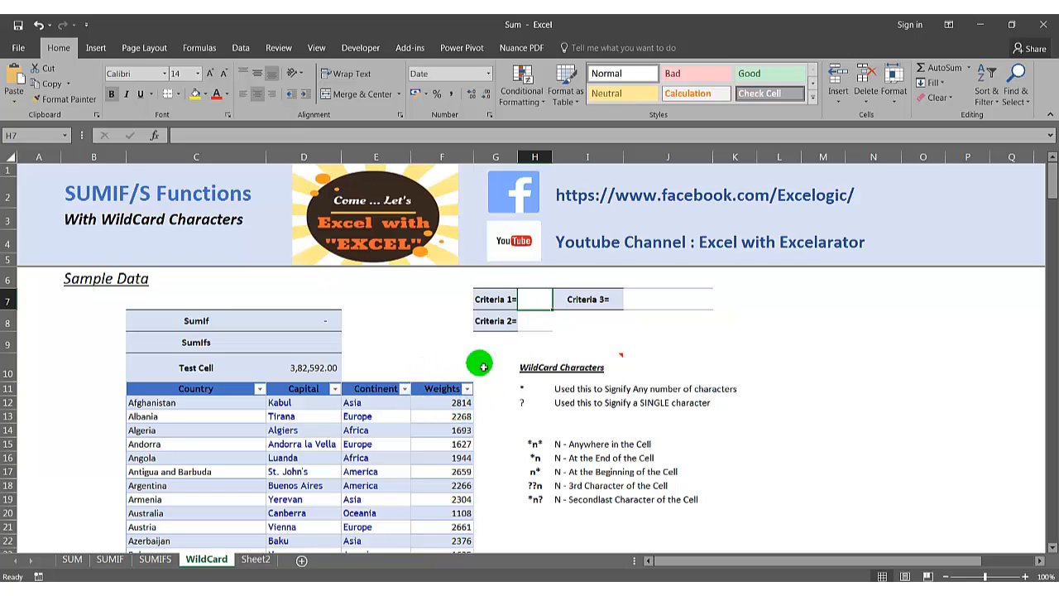
pyautogui.click(530, 301)
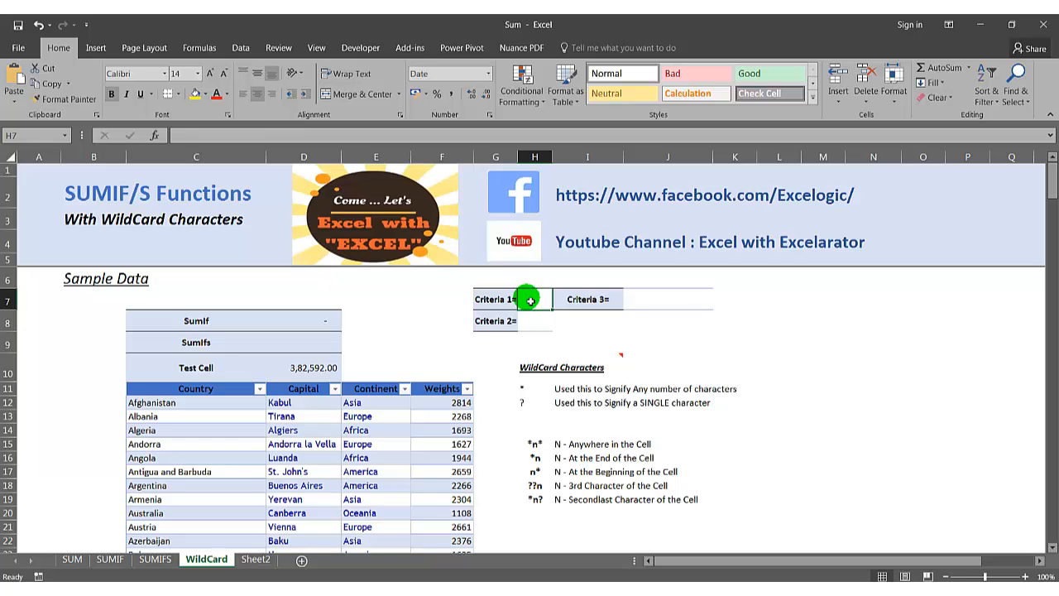
pyautogui.write('*')
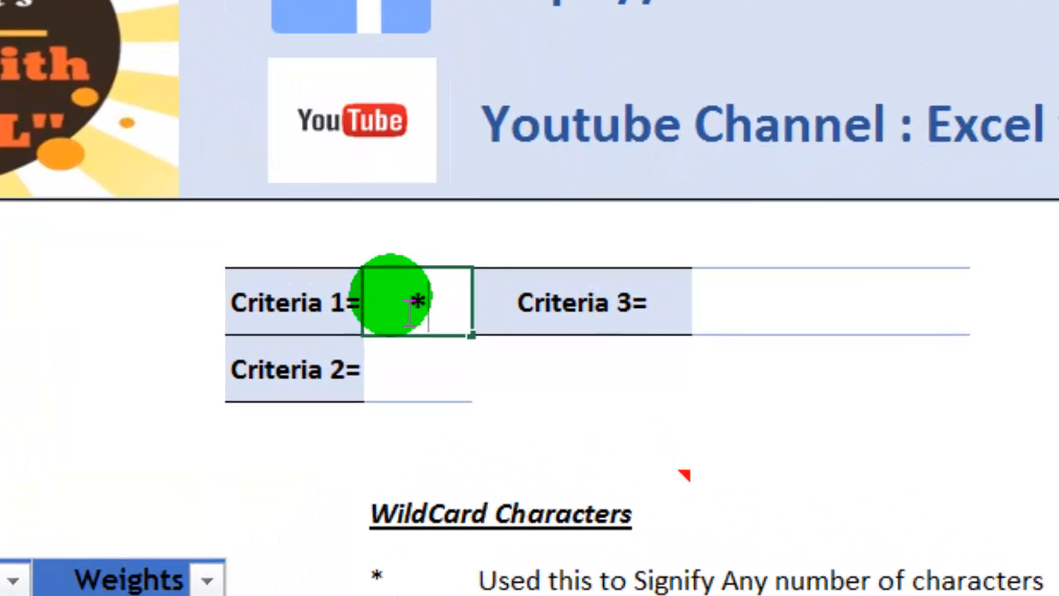
pyautogui.write('r*')
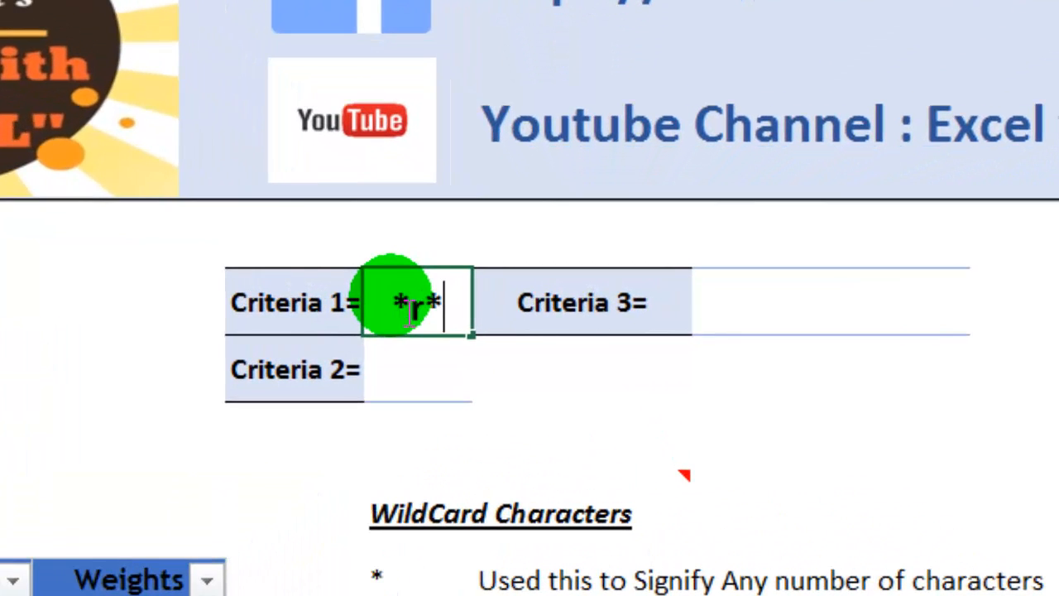
pyautogui.press('Return')
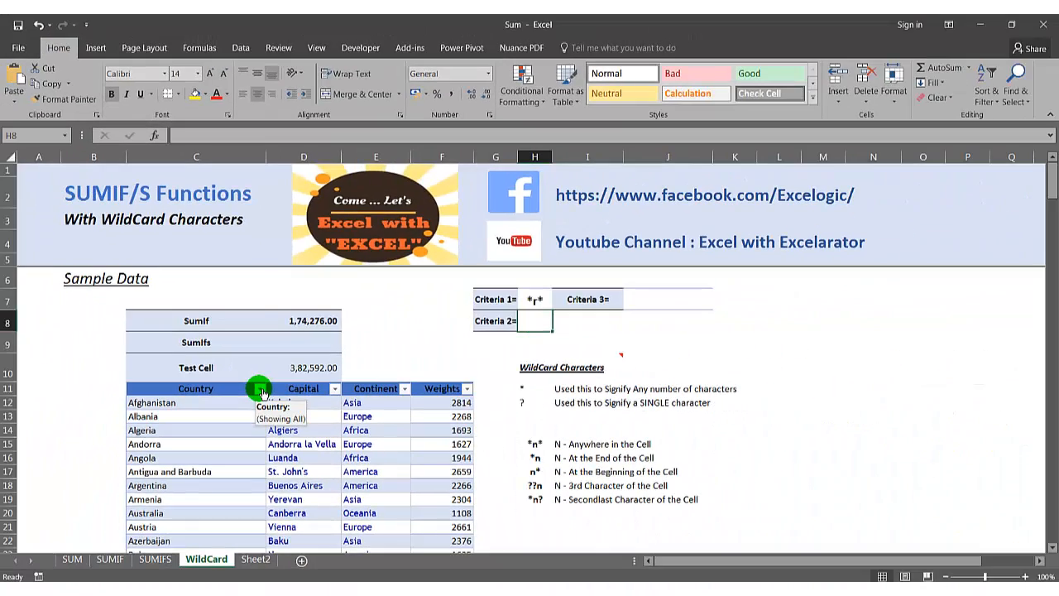
# - Filter the Country column to names containing "r", and check the Test Cell total against the SumIf result and Criteria 1
pyautogui.click(261, 390)
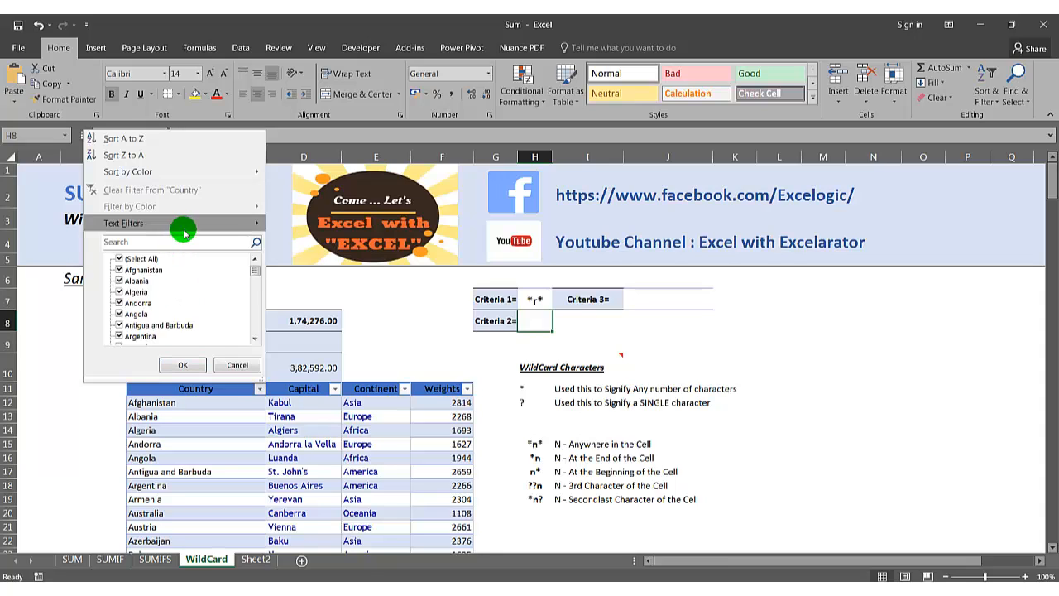
pyautogui.moveTo(183, 234)
pyautogui.click(317, 296)
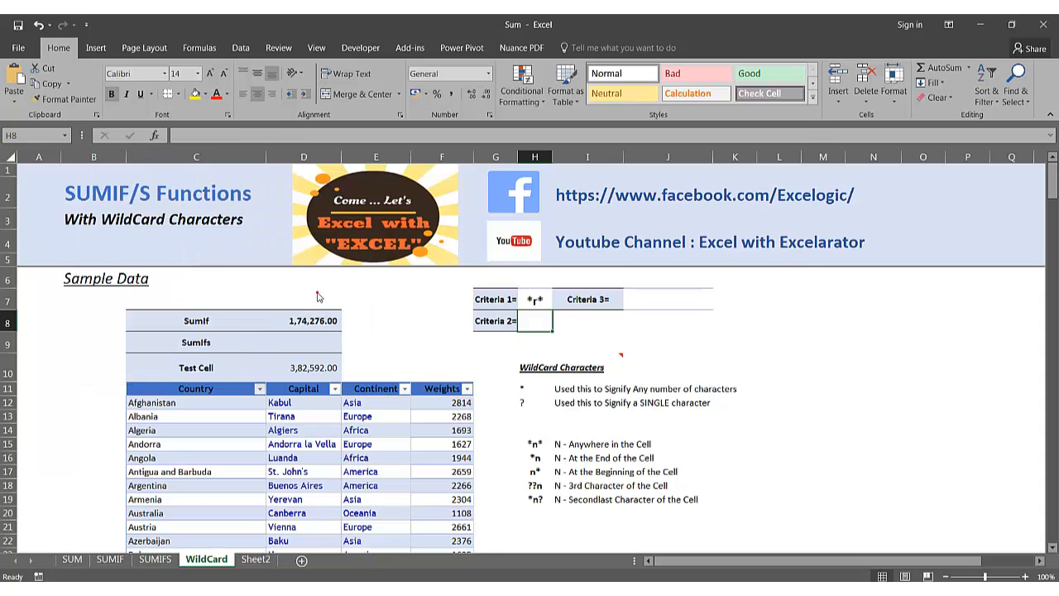
pyautogui.click(446, 171)
pyautogui.write('r')
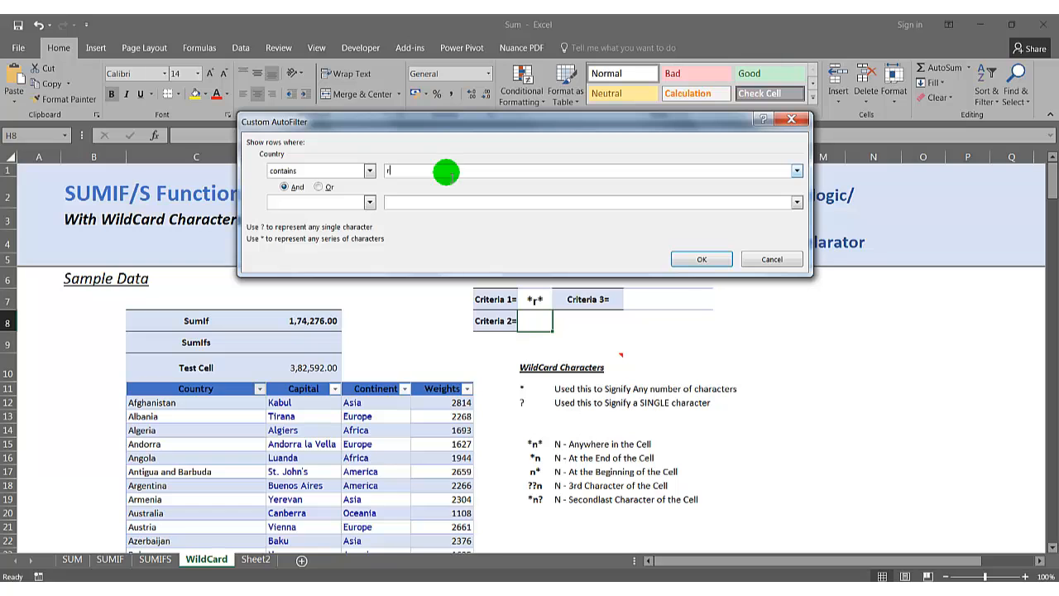
pyautogui.click(700, 259)
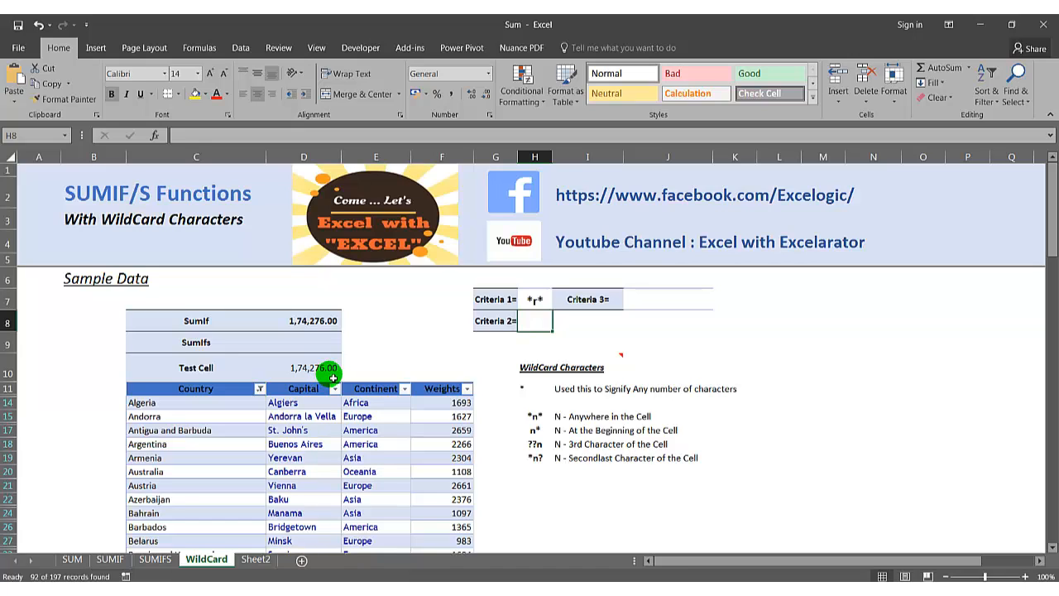
pyautogui.moveTo(331, 368); pyautogui.dragTo(255, 375)
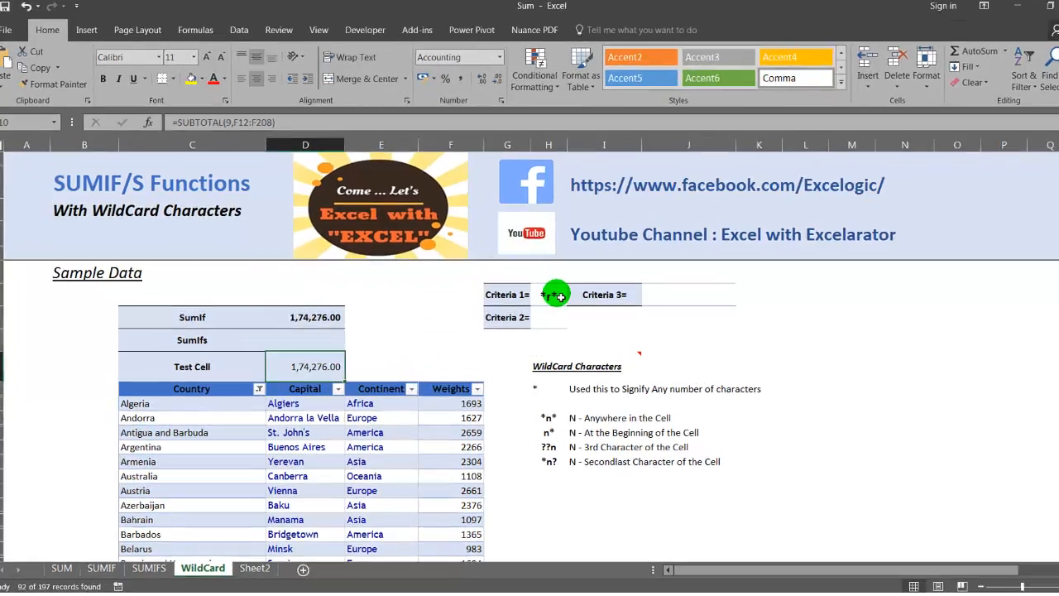
pyautogui.click(544, 301)
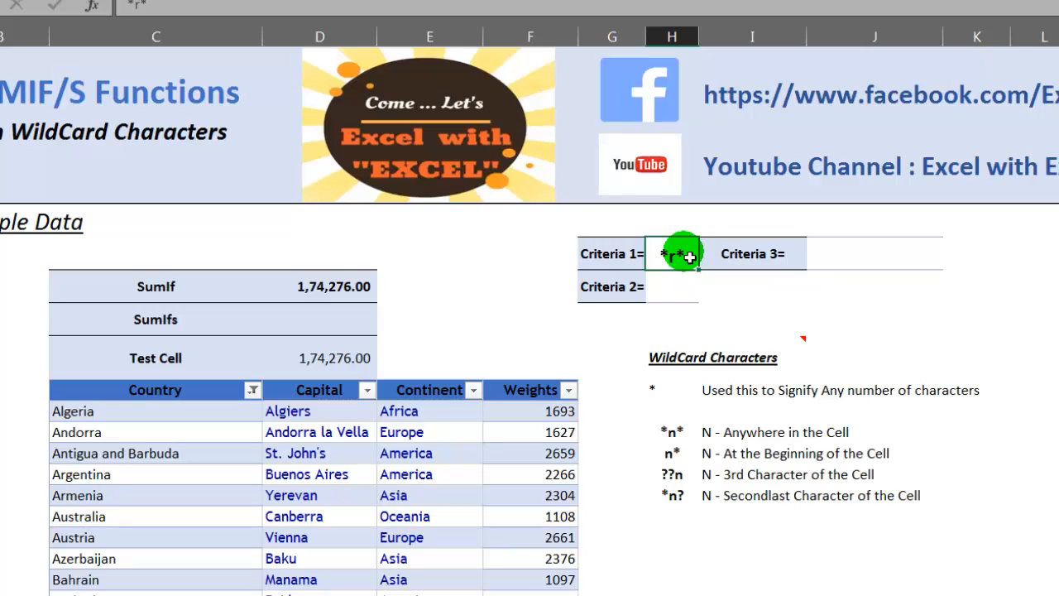
# - Replace Criteria 1 in cell H7 with the wildcard pattern ?n*
pyautogui.press('BackSpace')
pyautogui.press('Escape')
pyautogui.write('?n*')
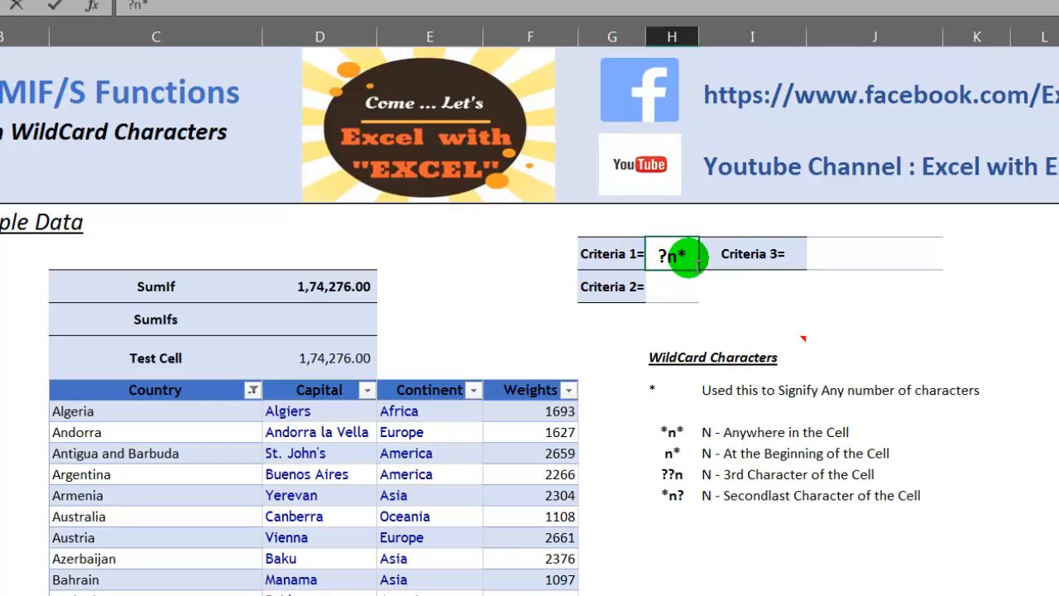
pyautogui.press('Return')
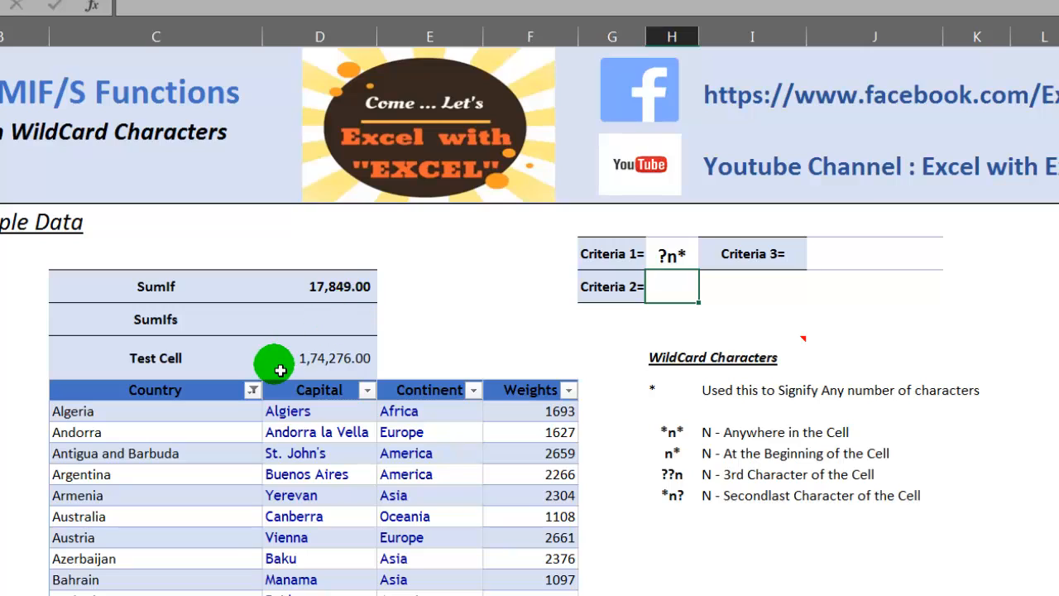
# - Change the Country column's custom text filter to show names that begin with "?n"
pyautogui.click(252, 390)
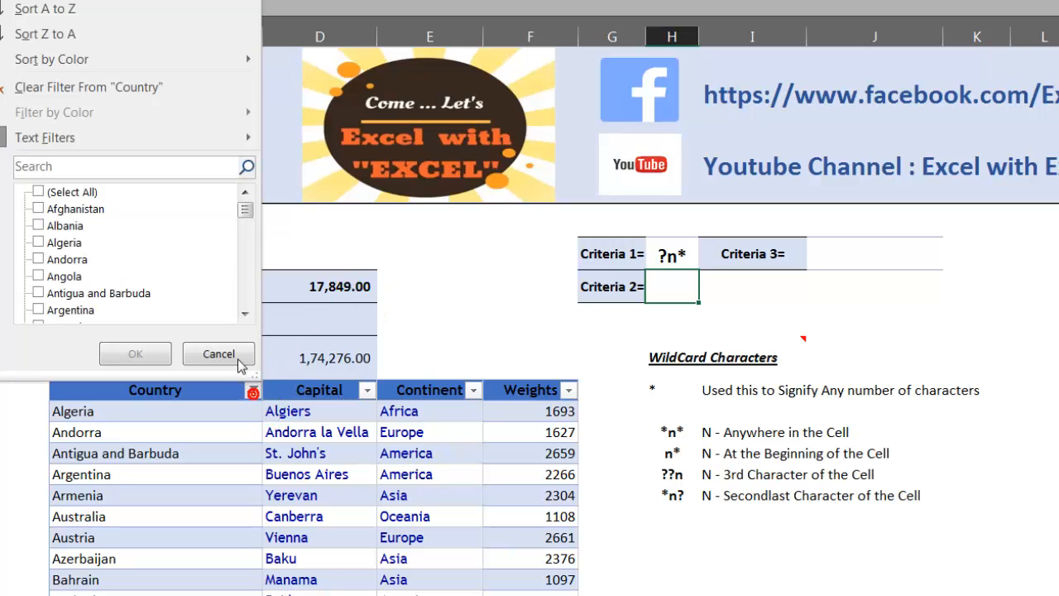
pyautogui.moveTo(201, 139)
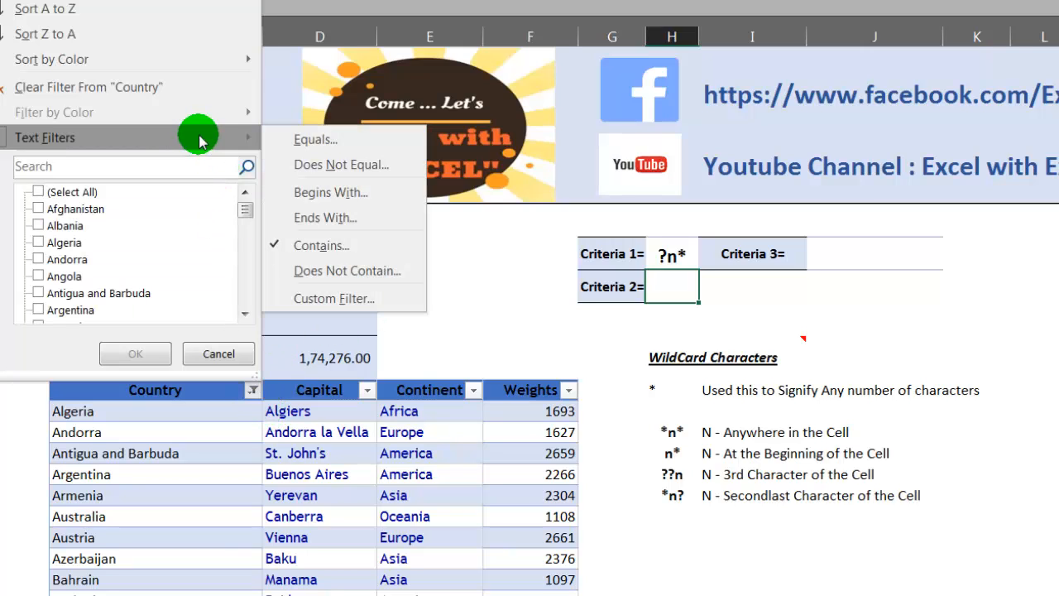
pyautogui.click(347, 300)
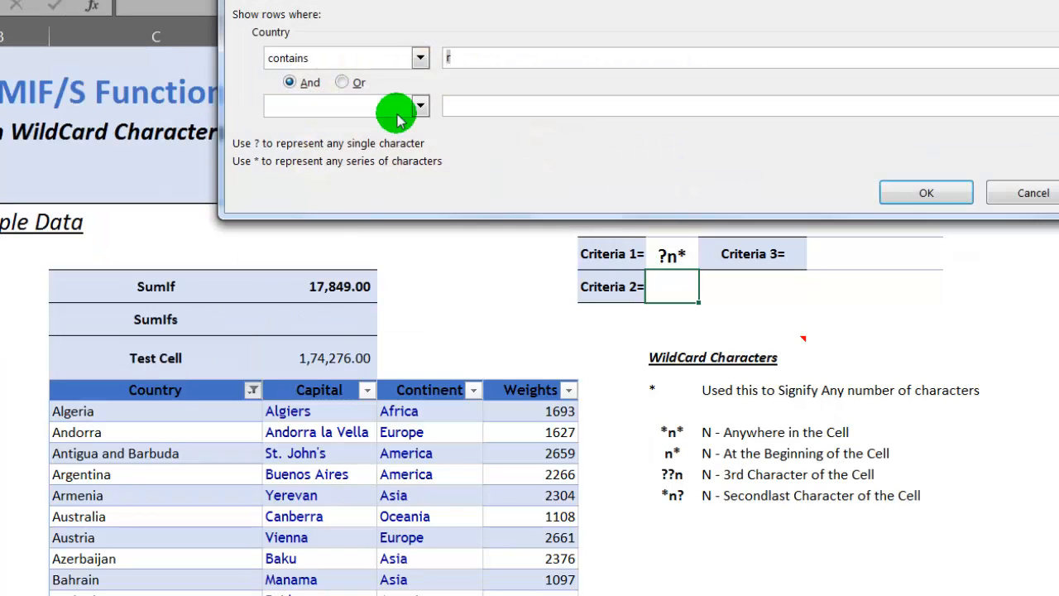
pyautogui.click(419, 59)
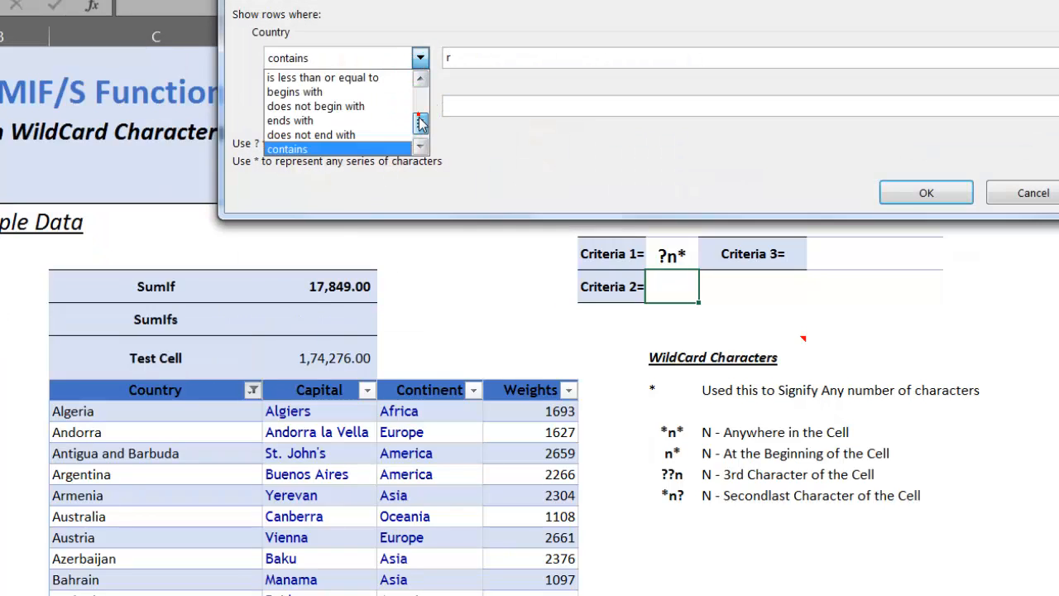
pyautogui.moveTo(419, 118); pyautogui.dragTo(419, 134)
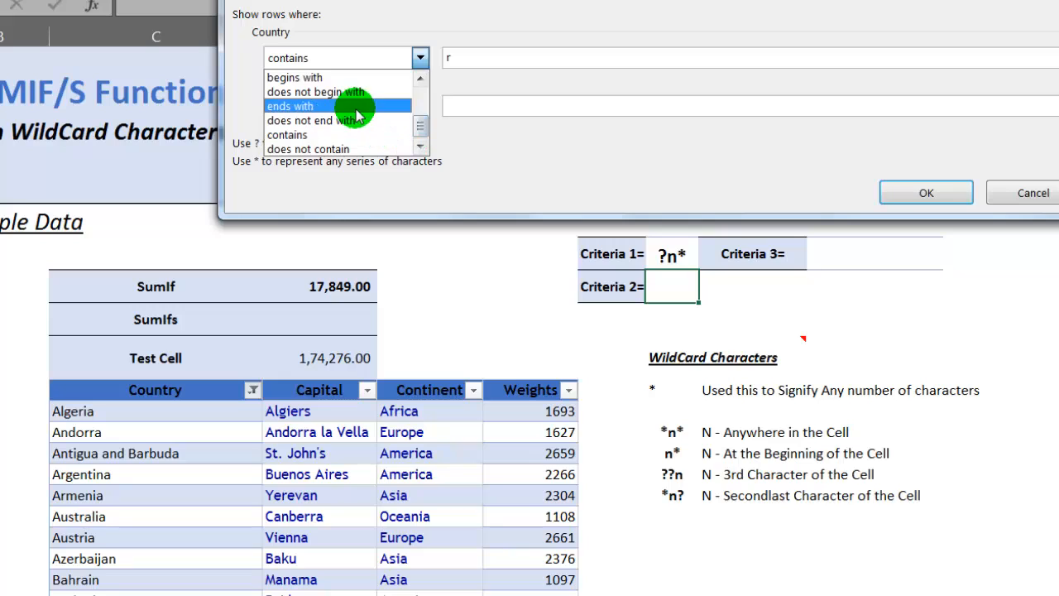
pyautogui.click(319, 77)
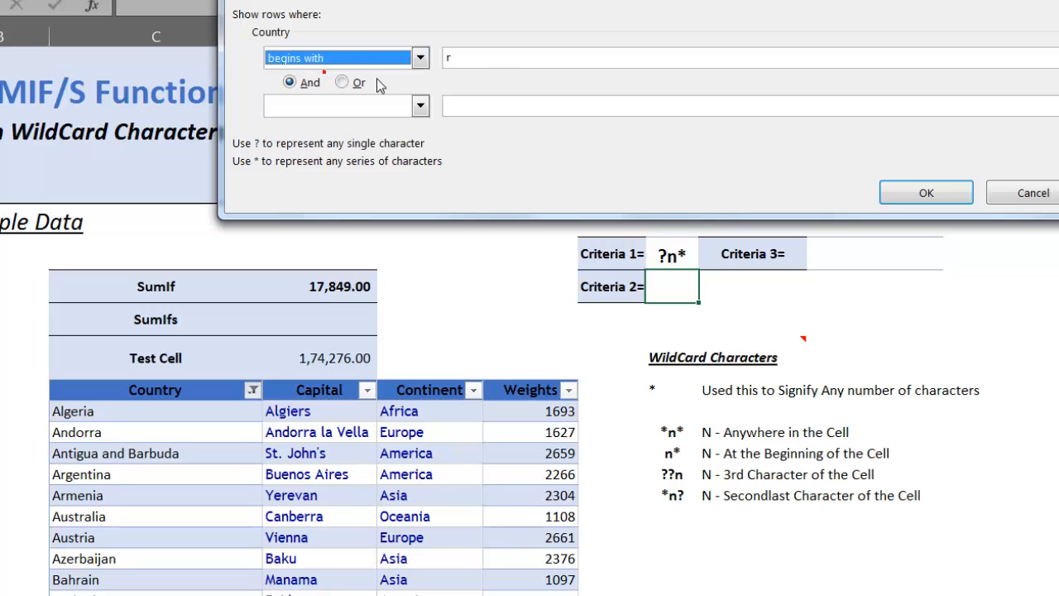
pyautogui.click(482, 66)
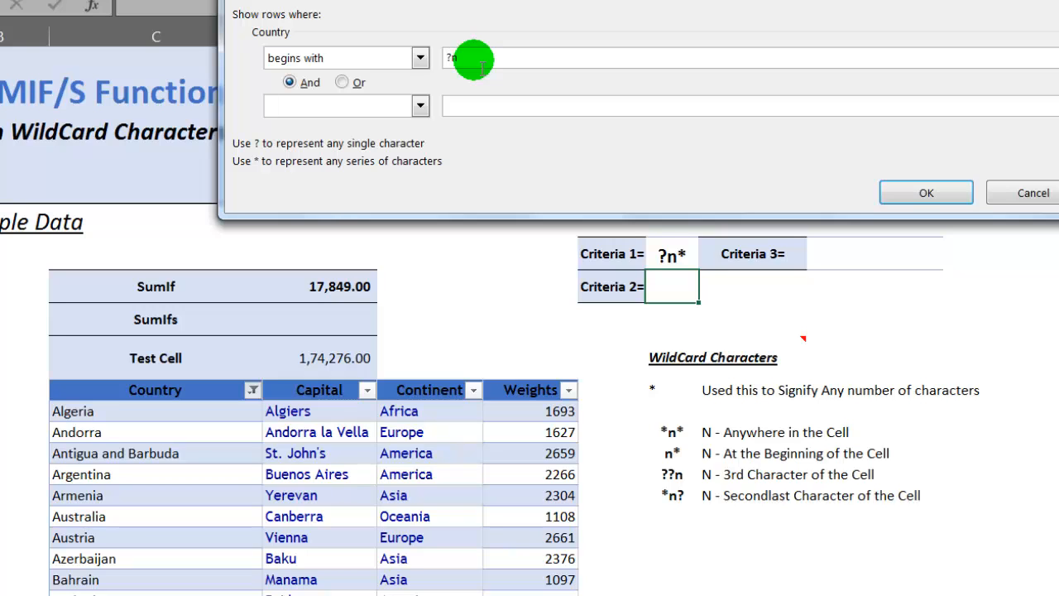
pyautogui.click(927, 196)
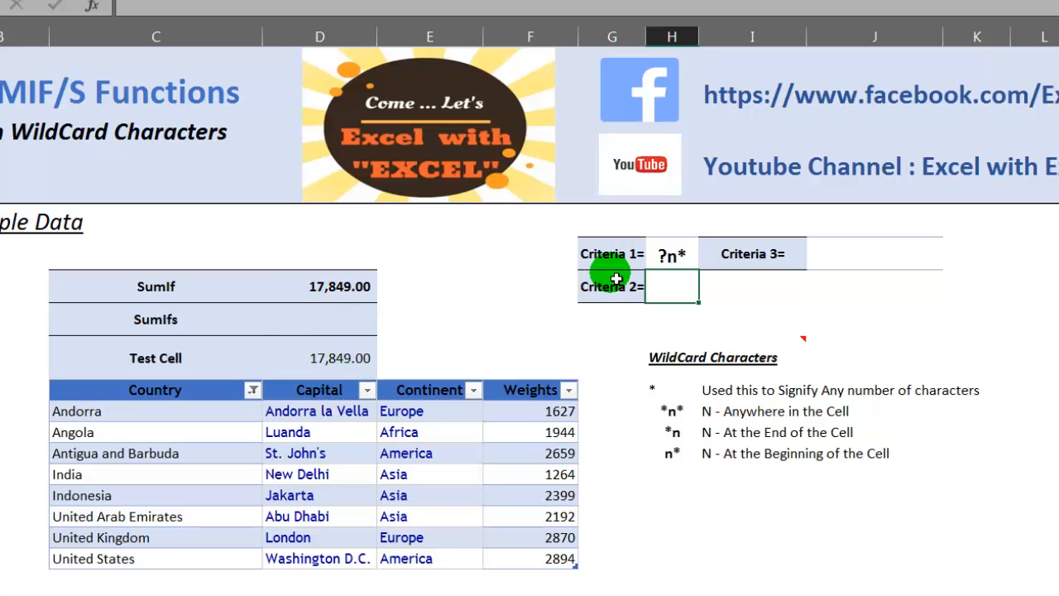
# - Replace Criteria 1 in cell H7 with the wildcard pattern *n?
pyautogui.doubleClick(694, 261)
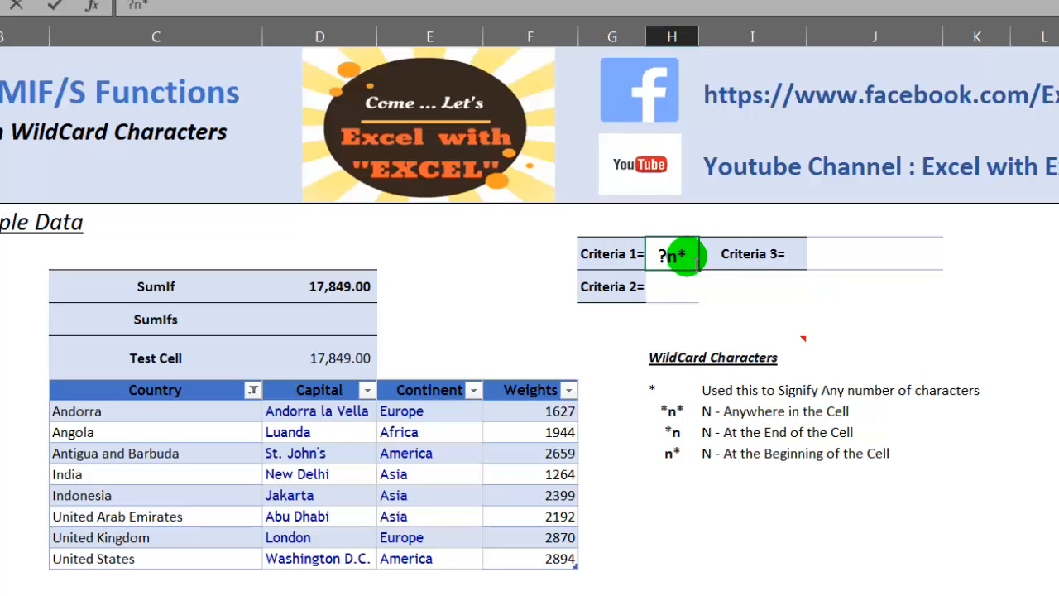
pyautogui.press('BackSpace')
pyautogui.press('Left')
pyautogui.press('BackSpace')
pyautogui.write('*n?')
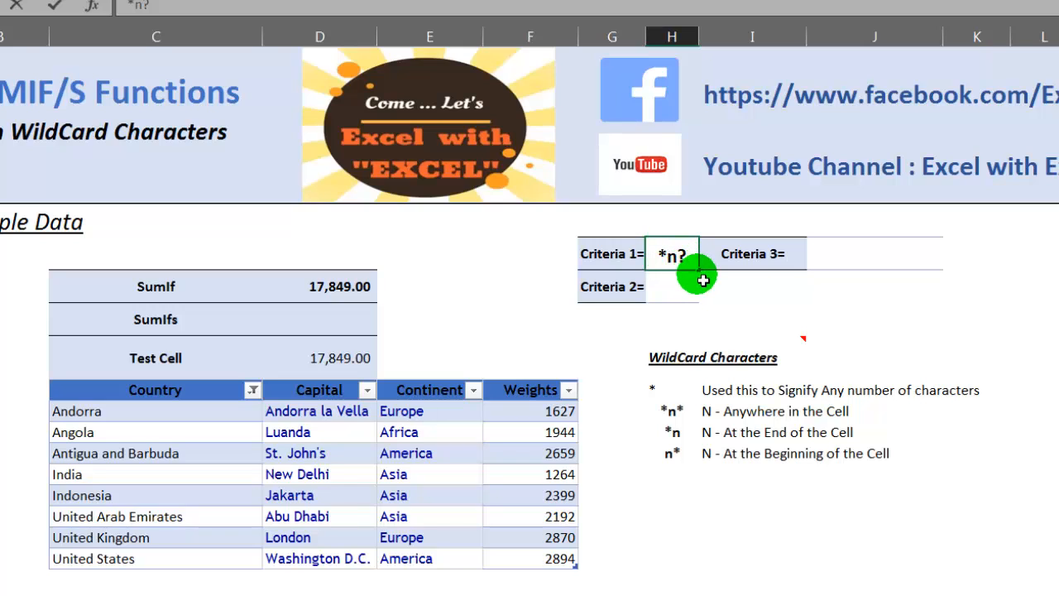
pyautogui.press('Return')
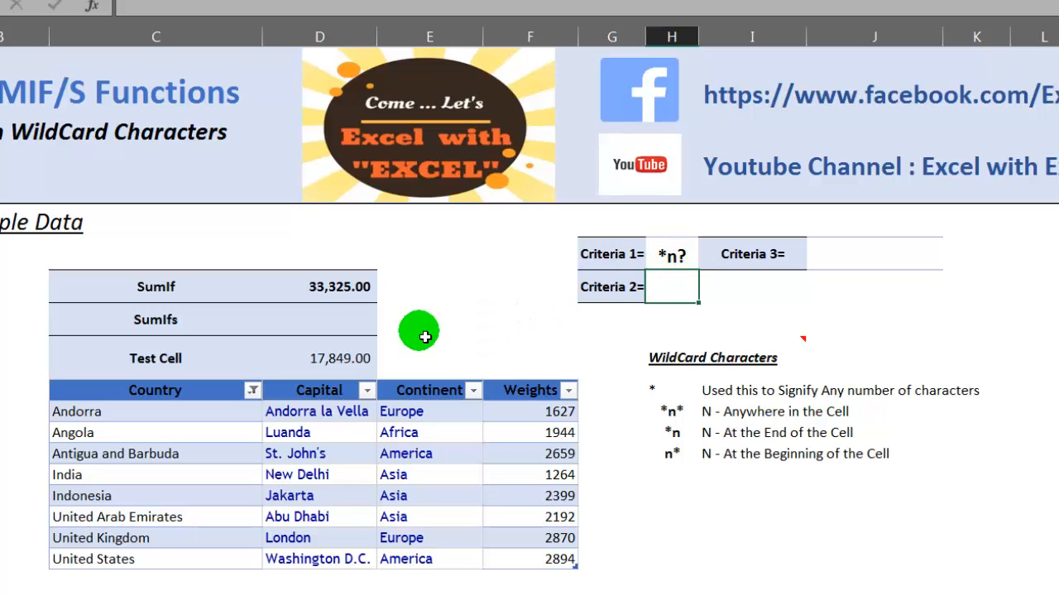
# - Clear the existing Country filter and filter the column to names that end with "n?"
pyautogui.click(252, 390)
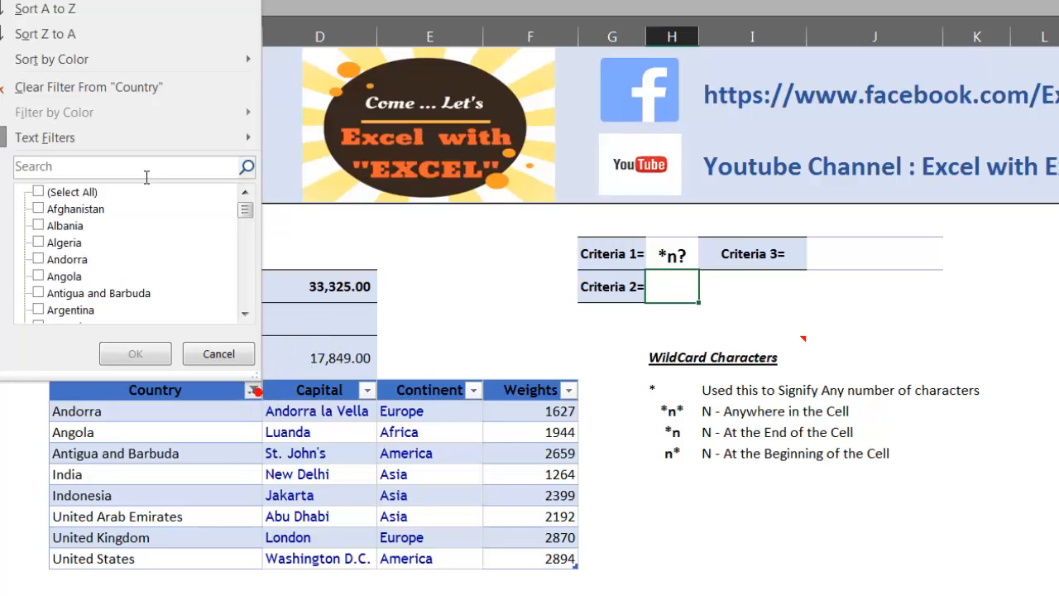
pyautogui.click(111, 86)
pyautogui.click(253, 389)
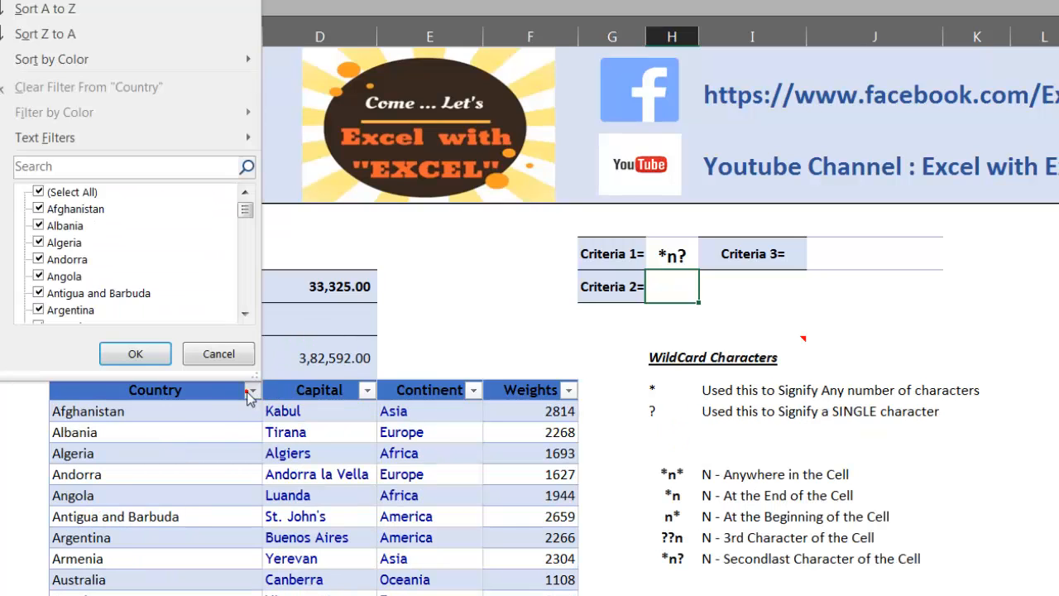
pyautogui.moveTo(189, 154)
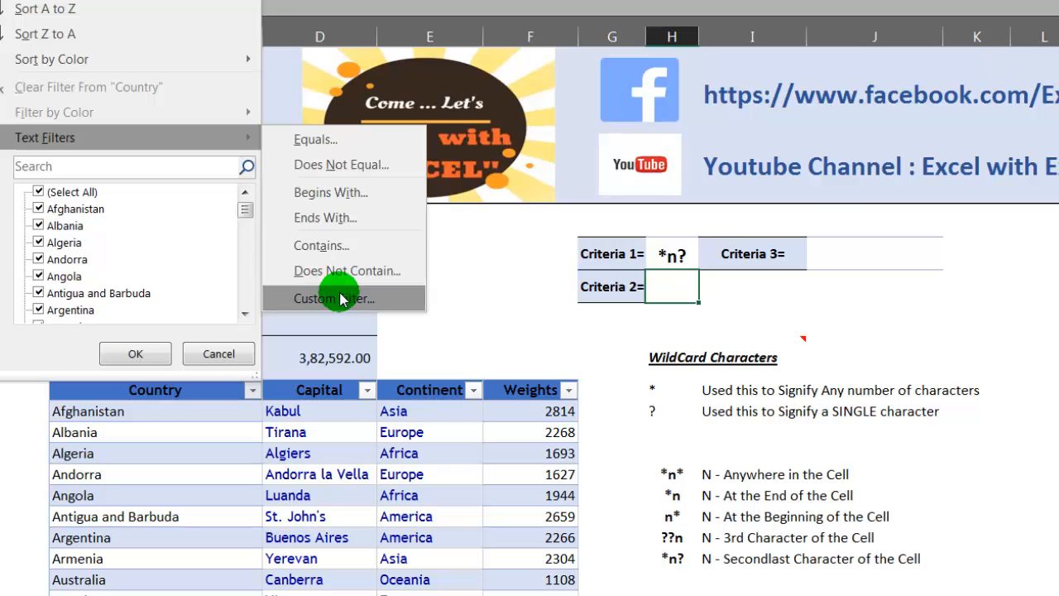
pyautogui.click(326, 218)
pyautogui.click(454, 58)
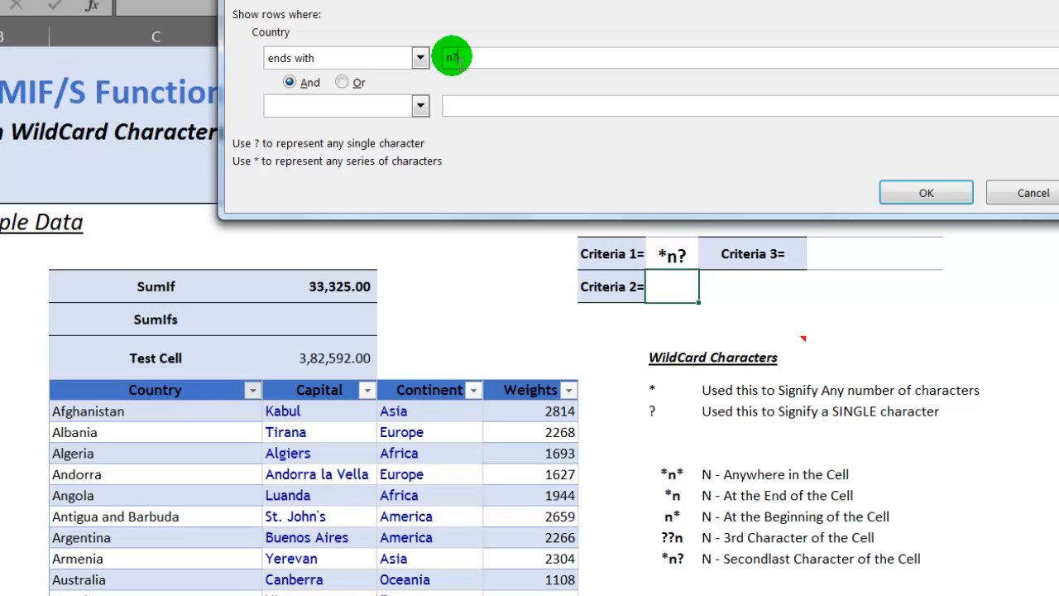
pyautogui.write('n?')
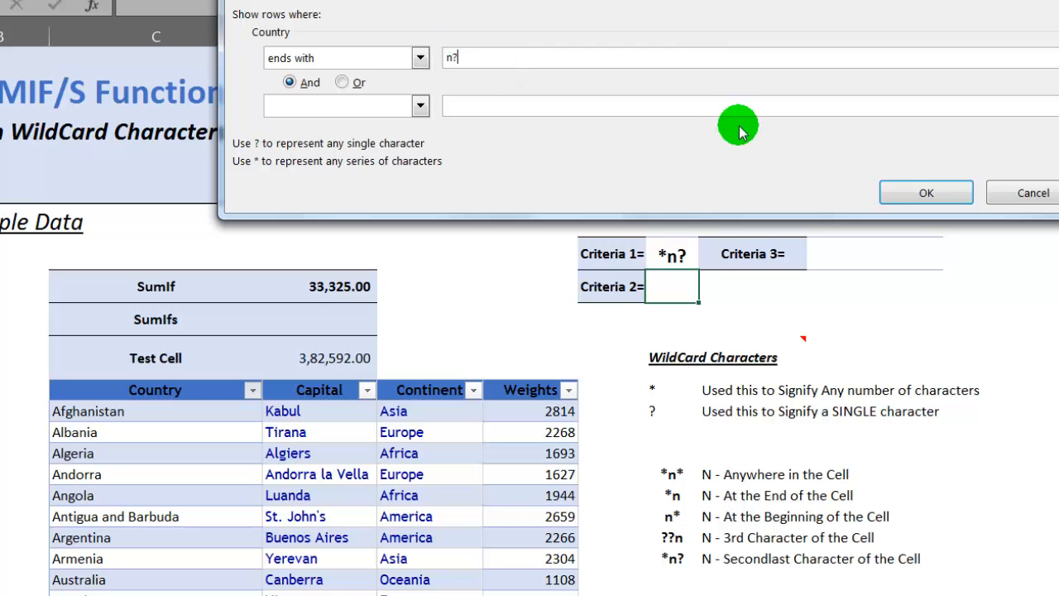
pyautogui.click(946, 196)
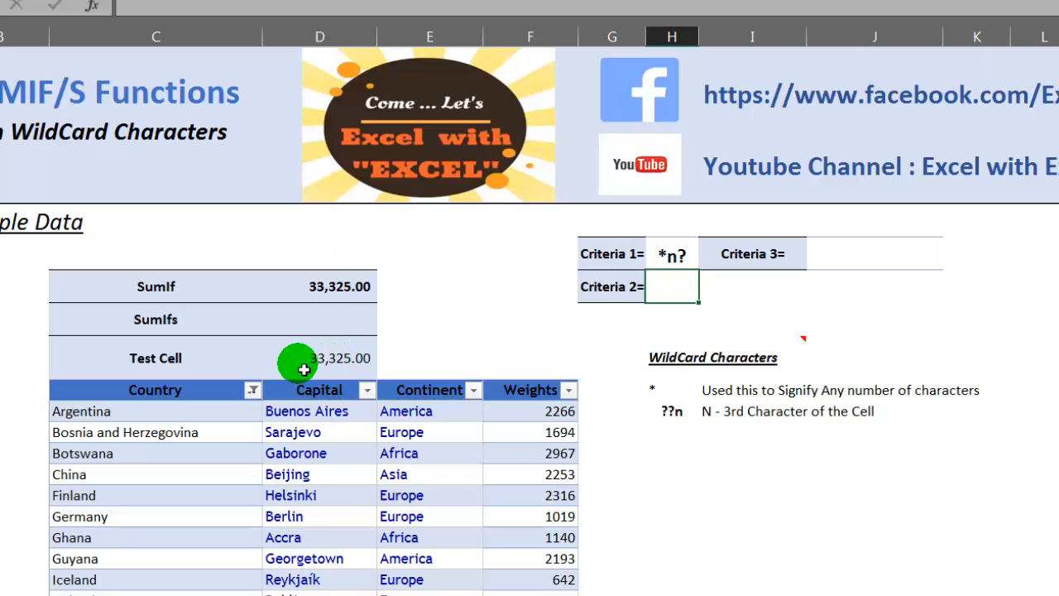
# - Extend the Criteria 1 pattern in cell H7 to *n??
pyautogui.doubleClick(677, 257)
pyautogui.click(679, 256)
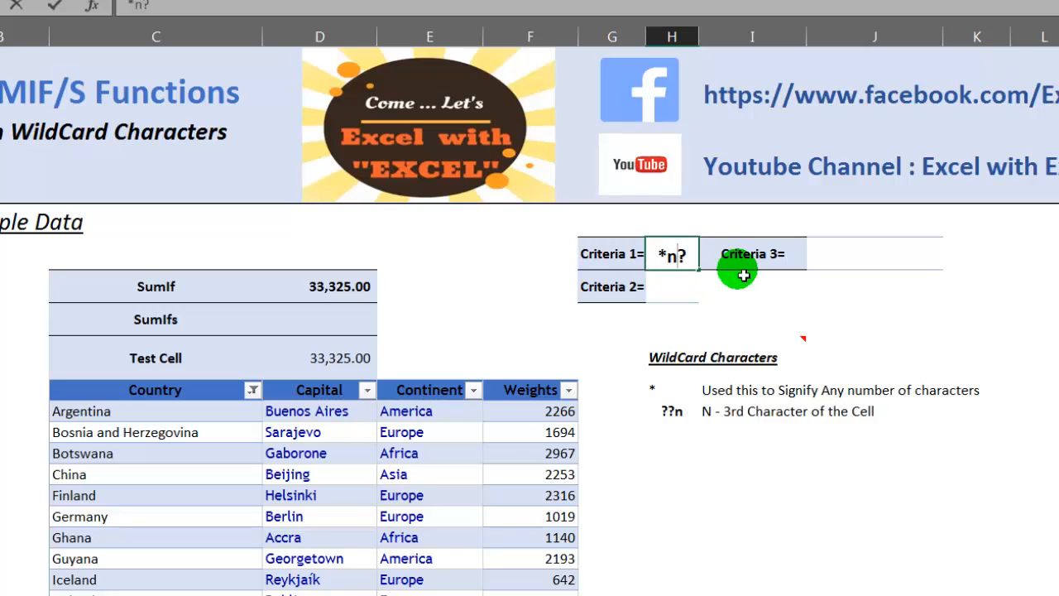
pyautogui.write('?')
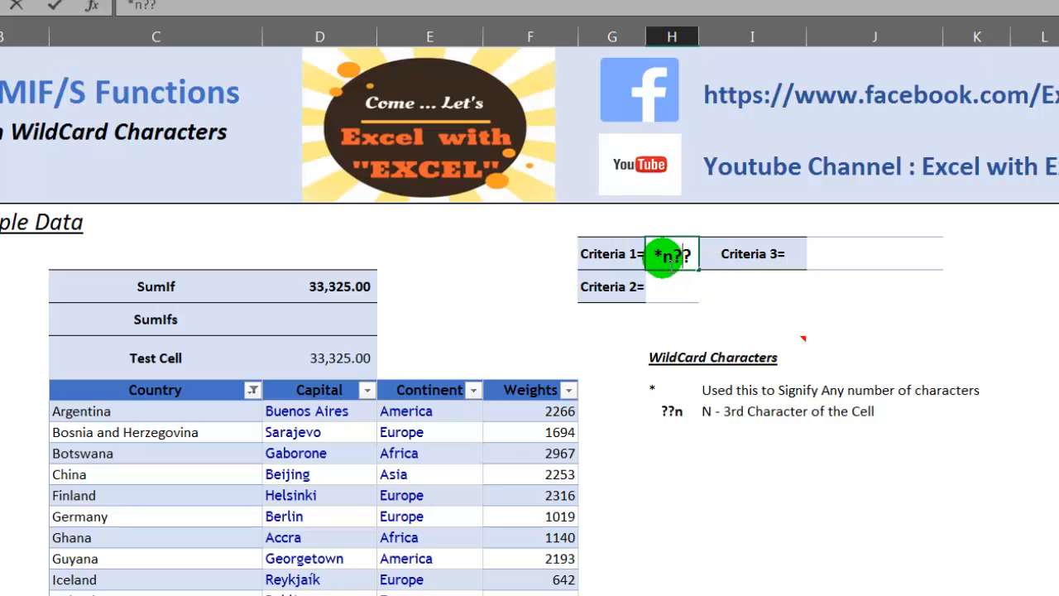
# - Refilter the Country column from scratch to names ending with "n??", and compare the Test Cell subtotal with the SumIf result
pyautogui.click(254, 391)
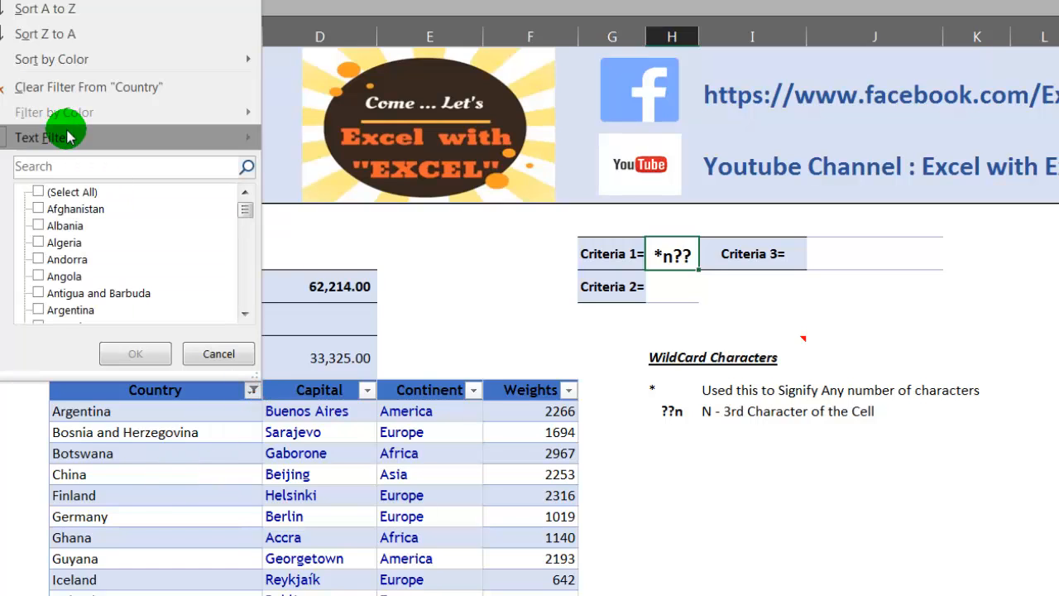
pyautogui.moveTo(70, 137)
pyautogui.click(73, 86)
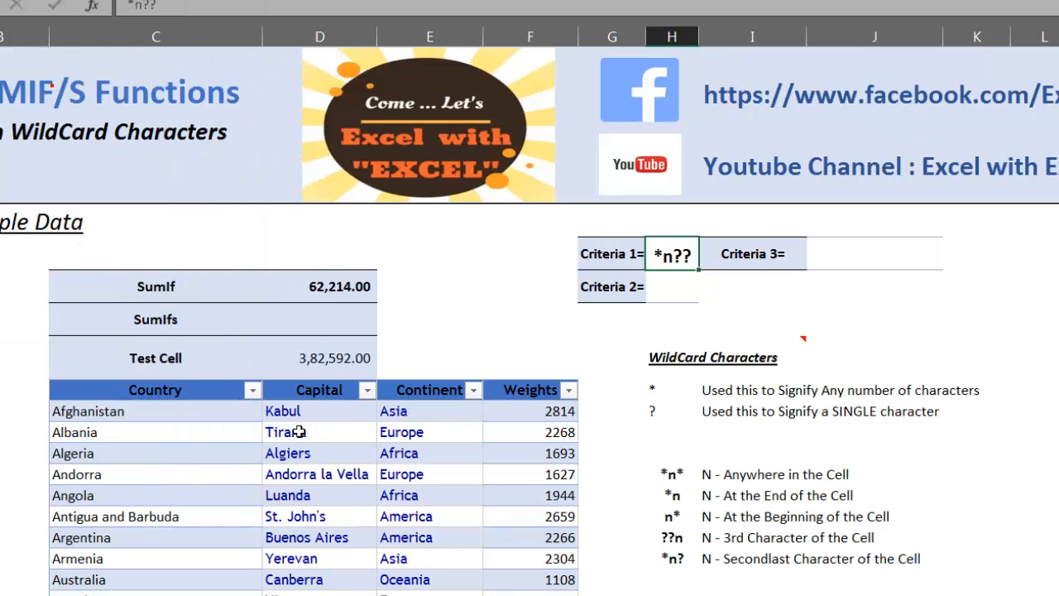
pyautogui.click(254, 391)
pyautogui.moveTo(154, 137)
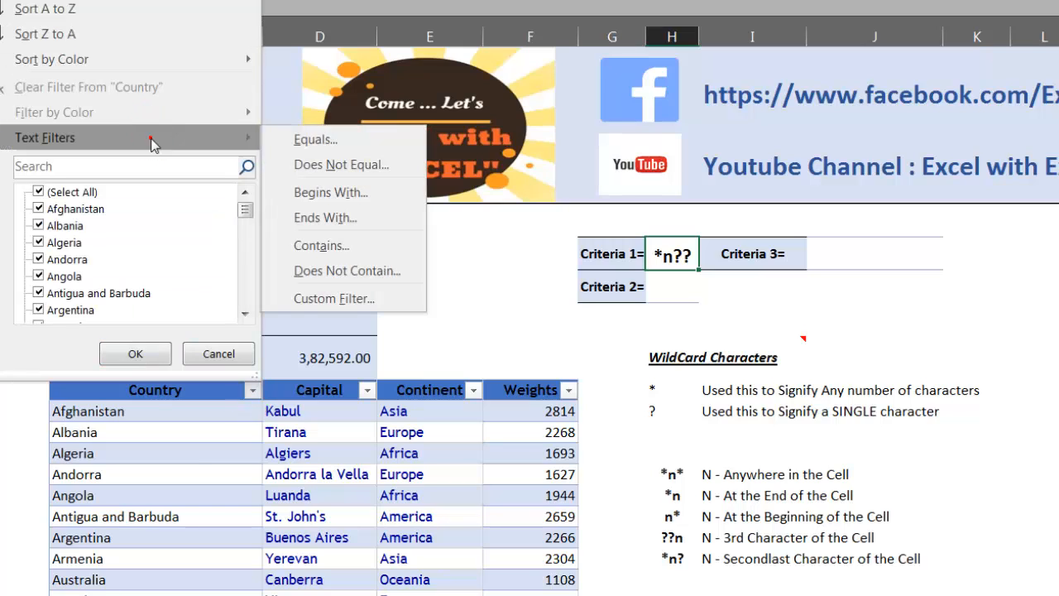
pyautogui.click(351, 216)
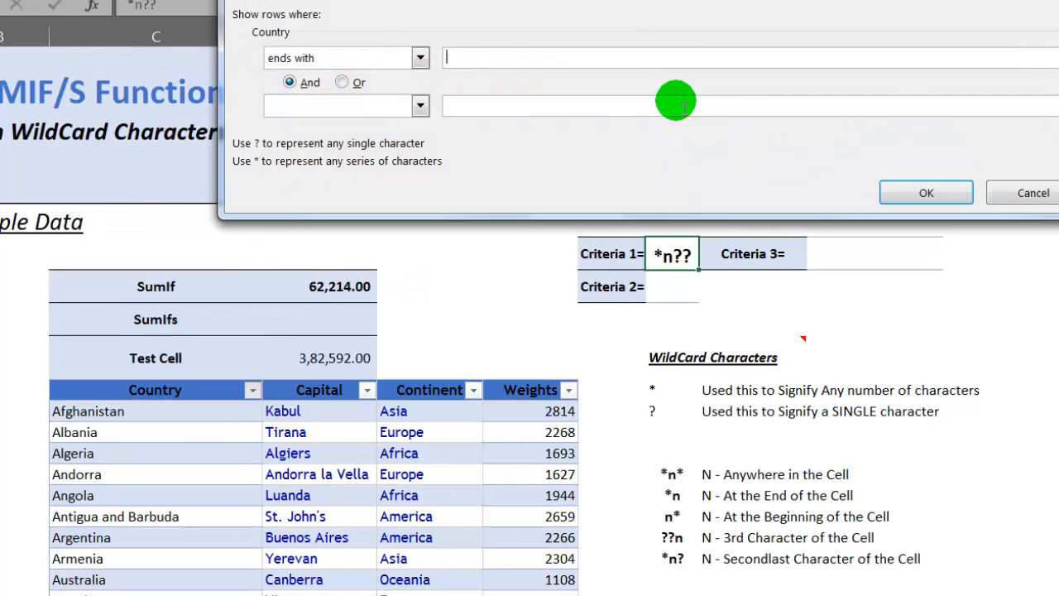
pyautogui.click(549, 55)
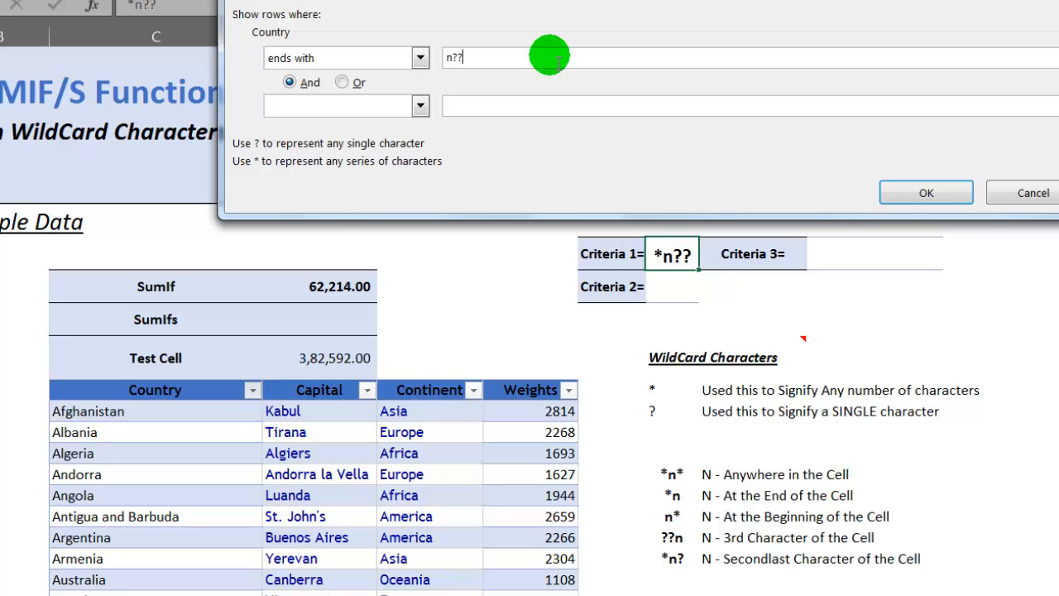
pyautogui.click(910, 192)
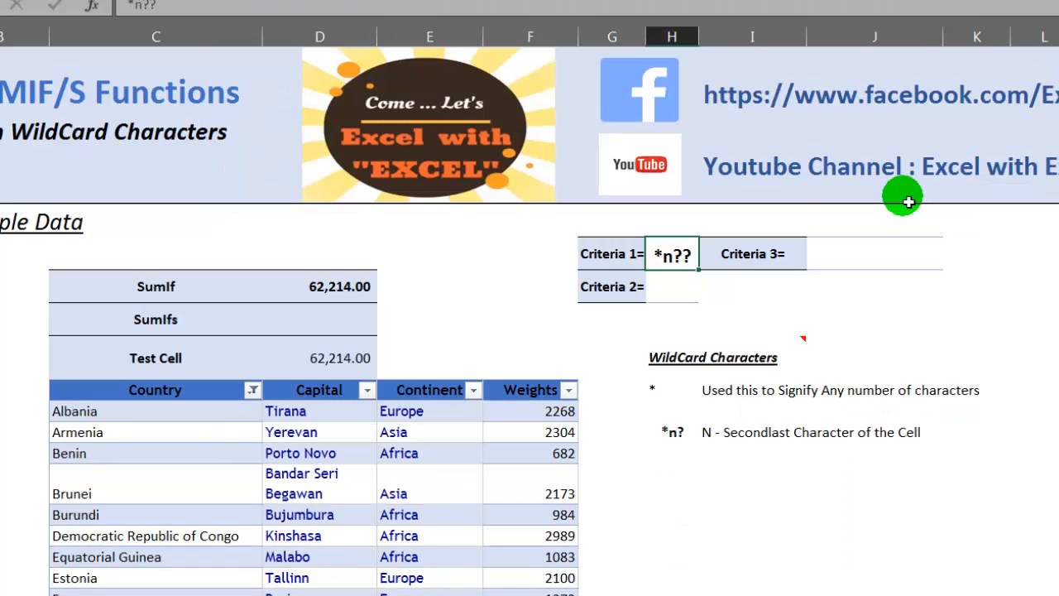
pyautogui.click(364, 363)
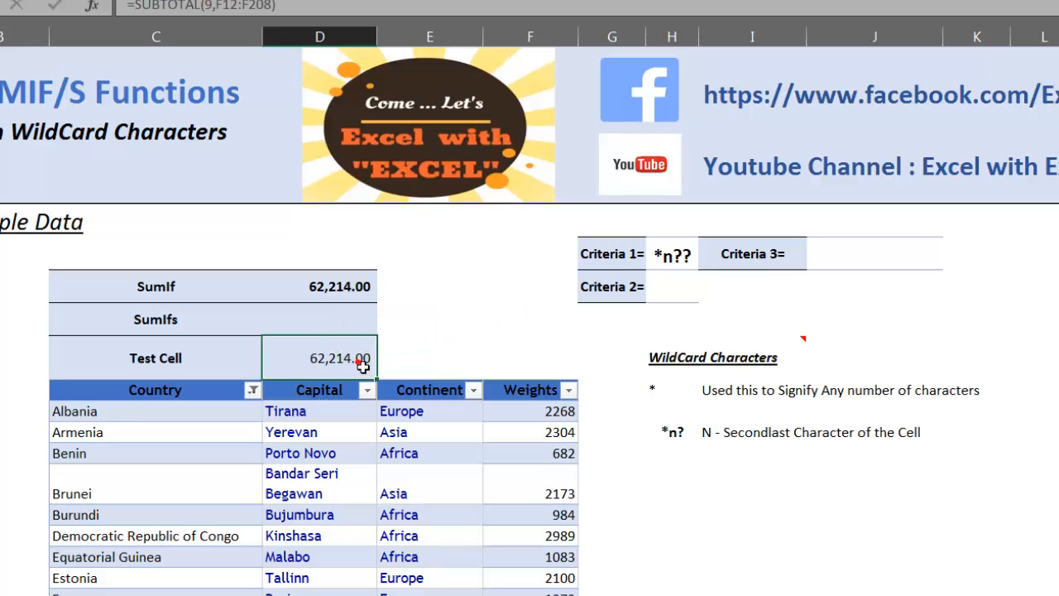
pyautogui.click(343, 286)
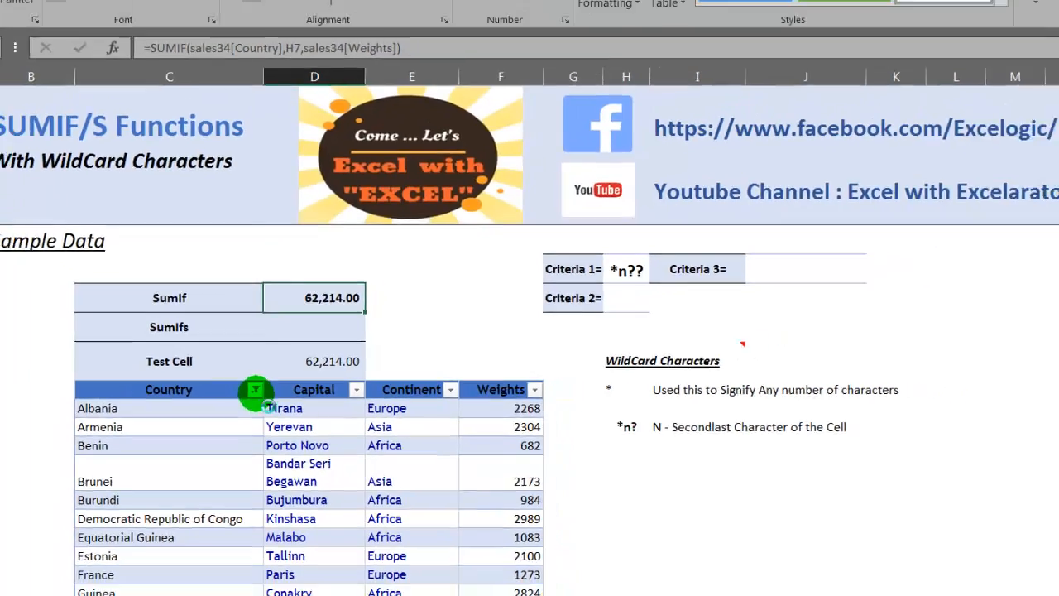
# - Clear the Country filter and start a SUMIFS formula in cell D9 with the table's Weights column as the sum range
pyautogui.click(253, 390)
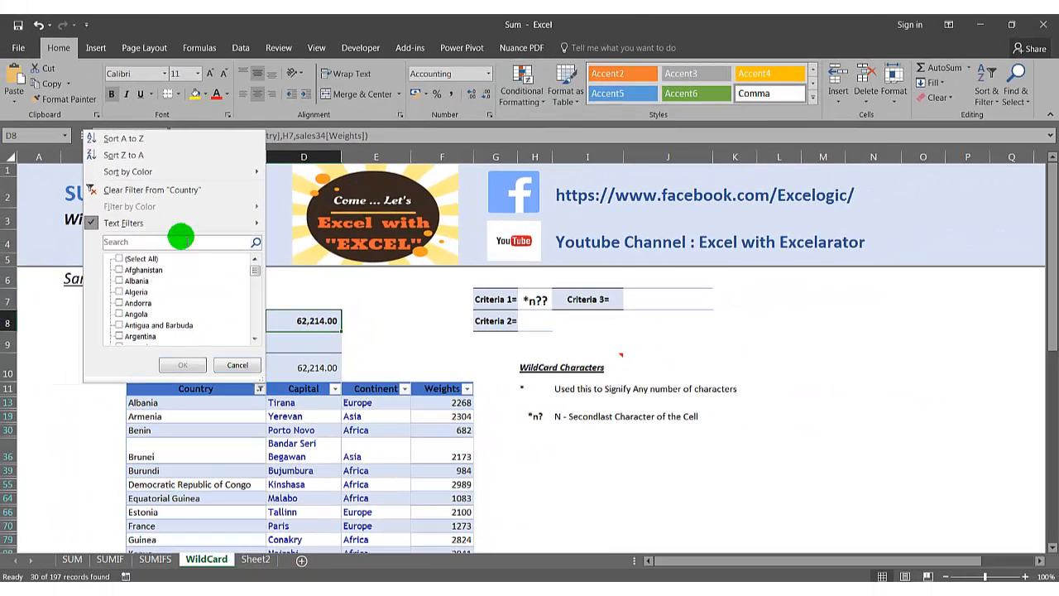
pyautogui.click(155, 190)
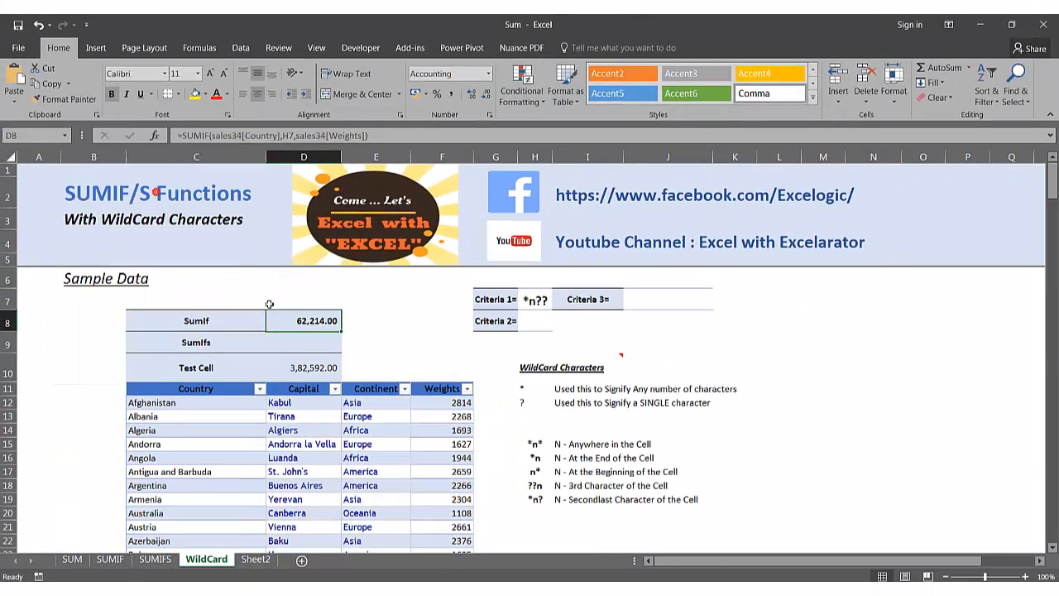
pyautogui.click(310, 344)
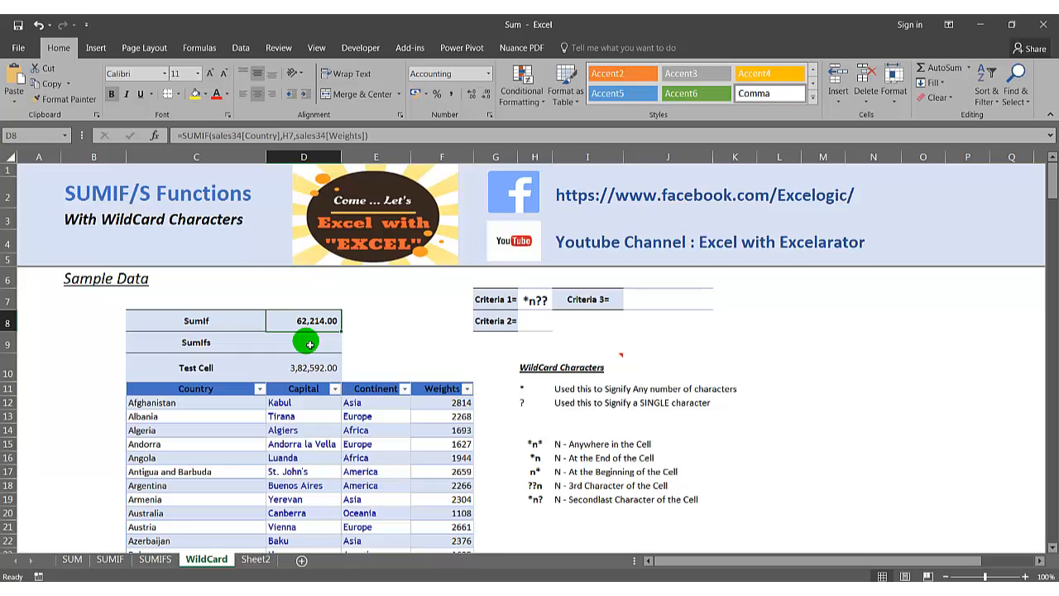
pyautogui.click(309, 344)
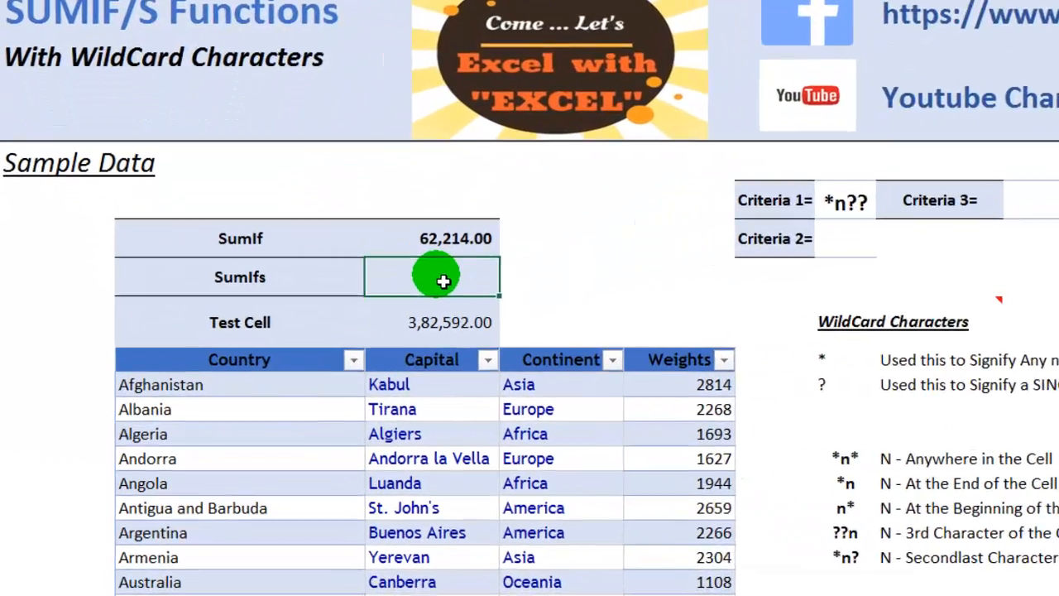
pyautogui.write('=sum')
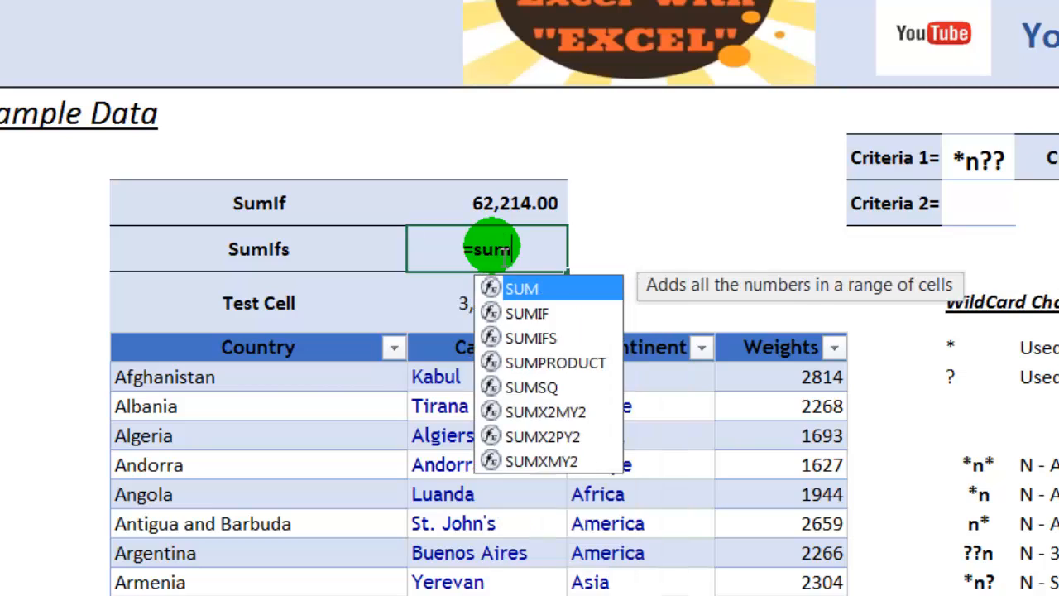
pyautogui.write('ifs(')
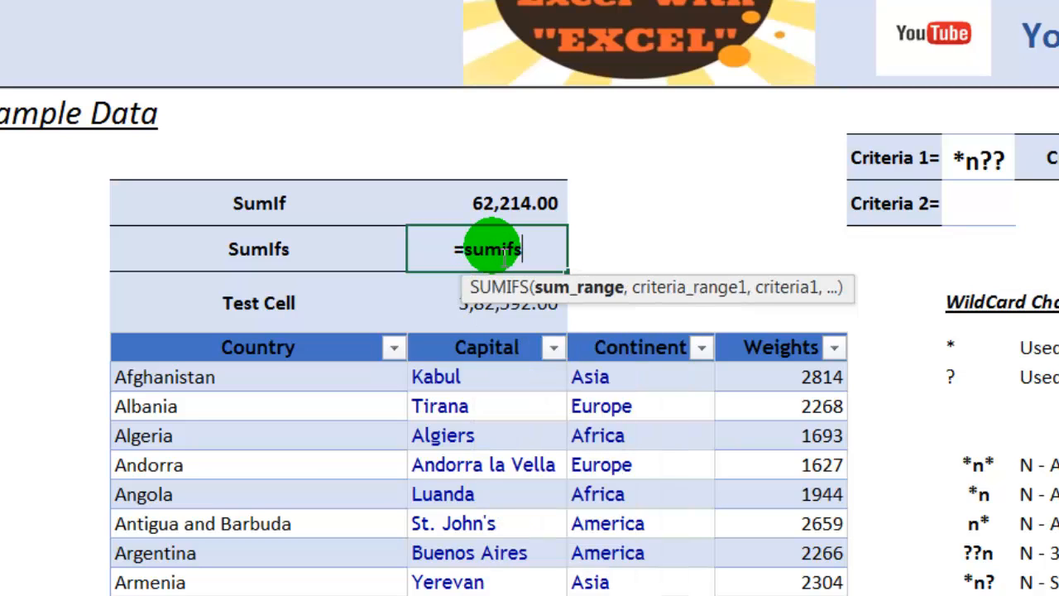
pyautogui.click(823, 386)
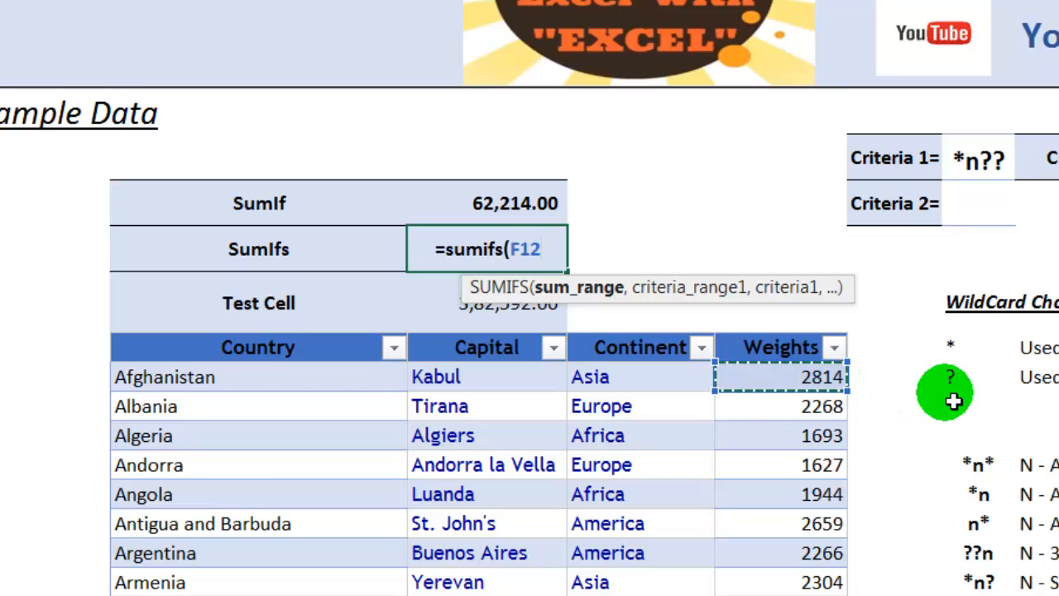
pyautogui.hotkey('ctrl', 'shift', 'Down')
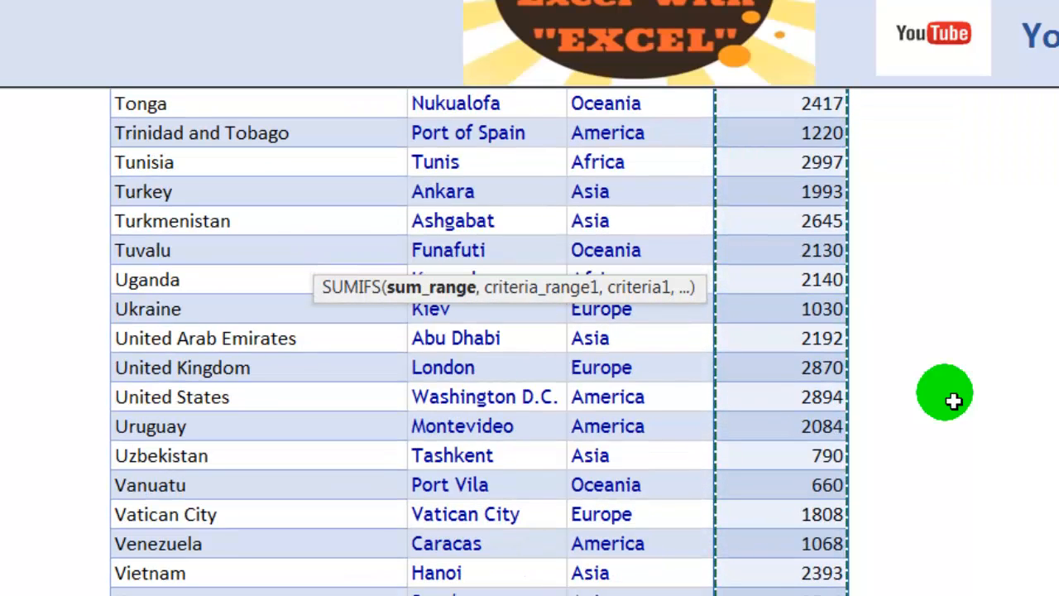
pyautogui.write(',')
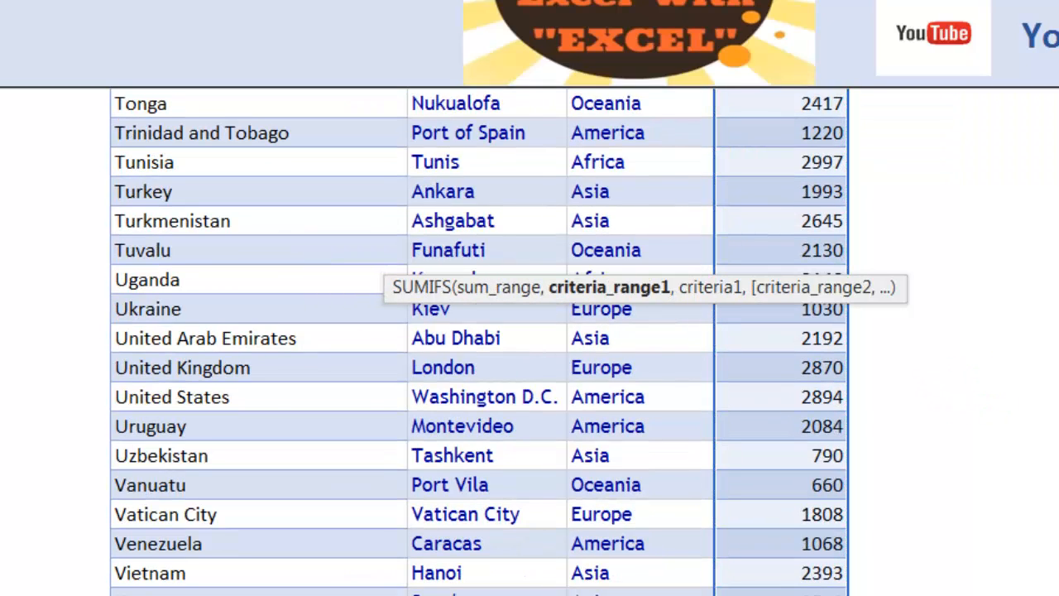
# - Add the Country column as the first criteria range of the SUMIFS formula, with Criteria 1 cell H7 as its criterion
pyautogui.scroll(20, 529, 341)
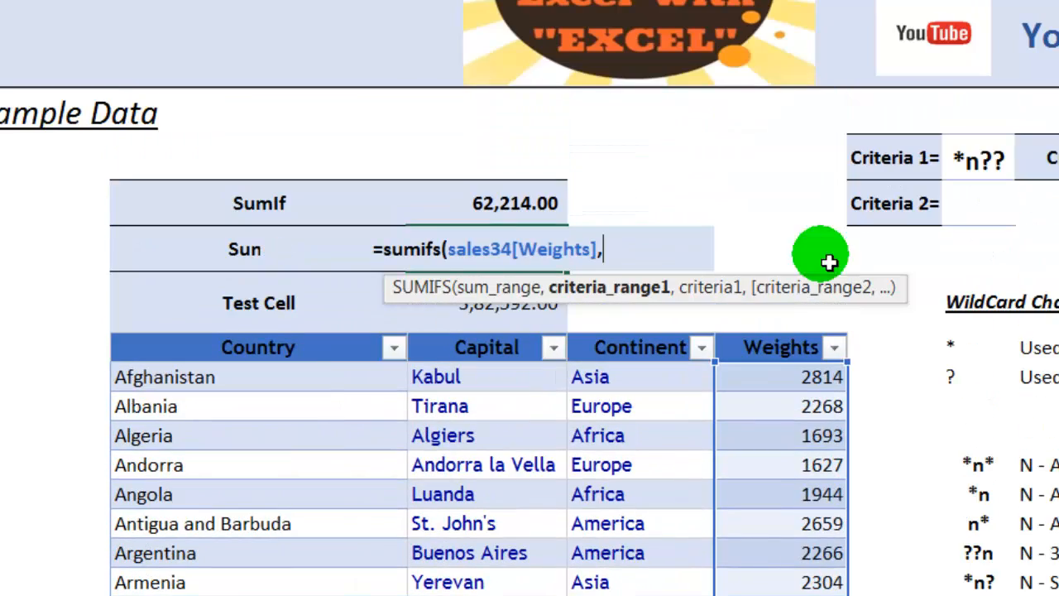
pyautogui.click(263, 390)
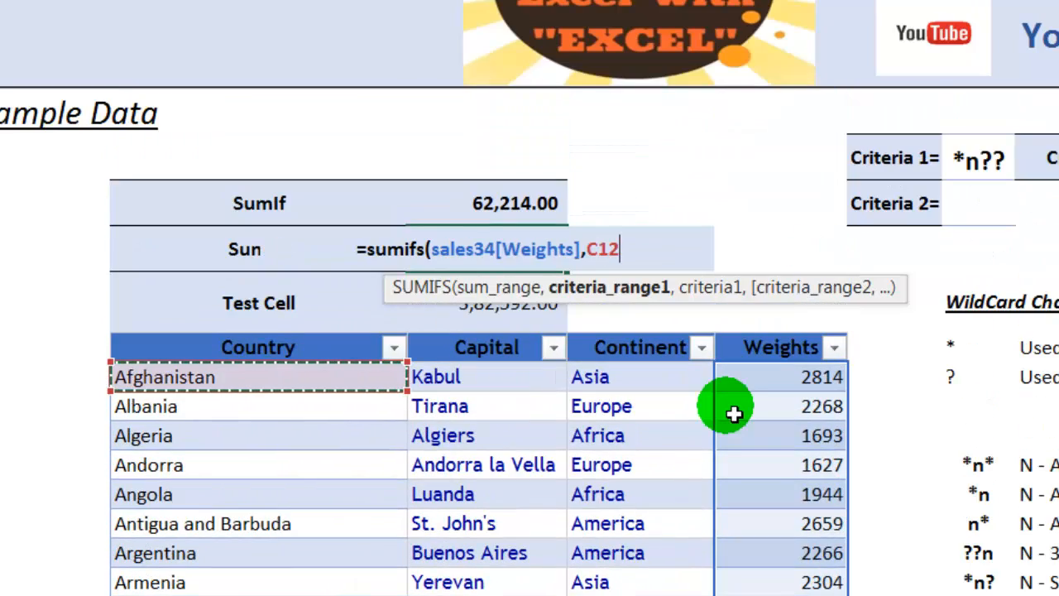
pyautogui.hotkey('ctrl', 'shift', 'Down')
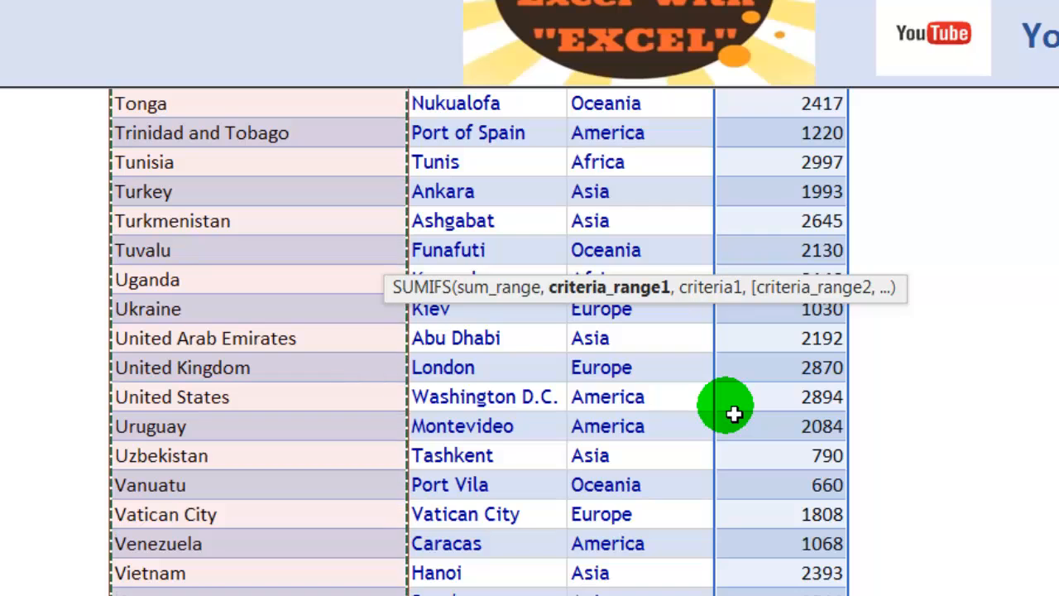
pyautogui.write(',')
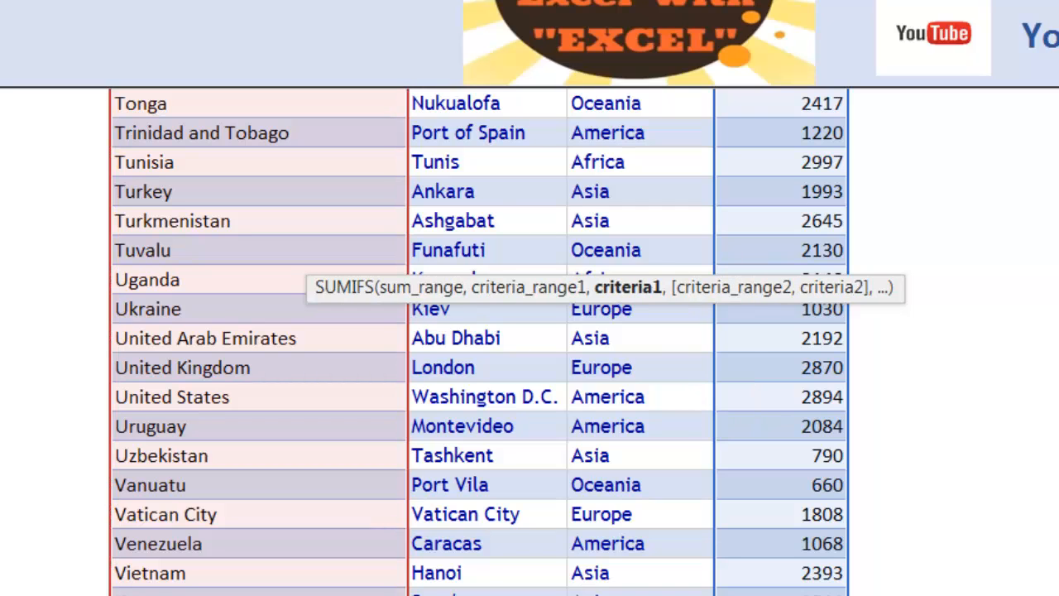
pyautogui.scroll(20, 530, 341)
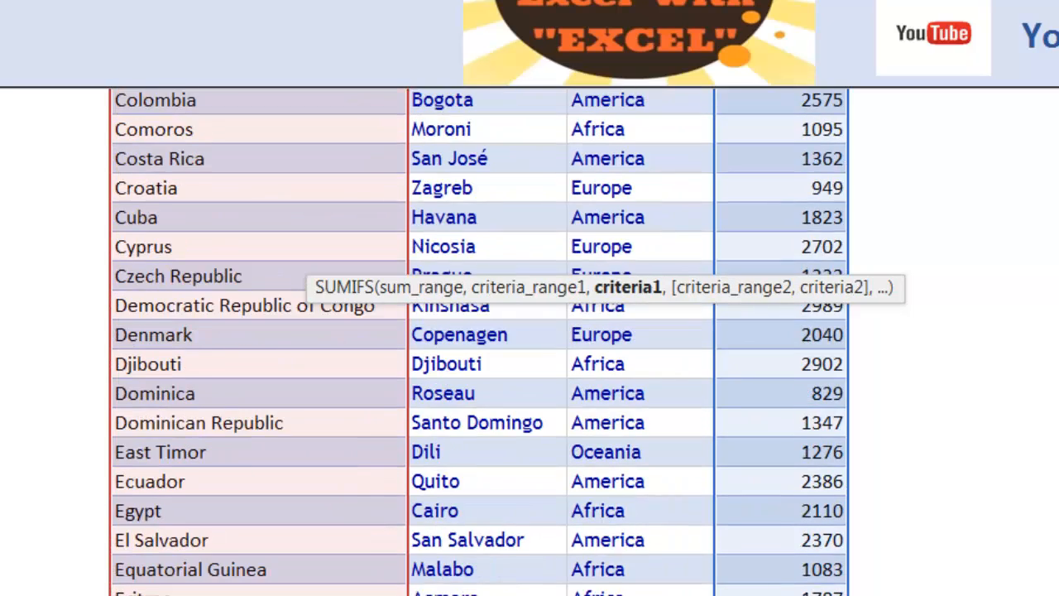
pyautogui.click(997, 159)
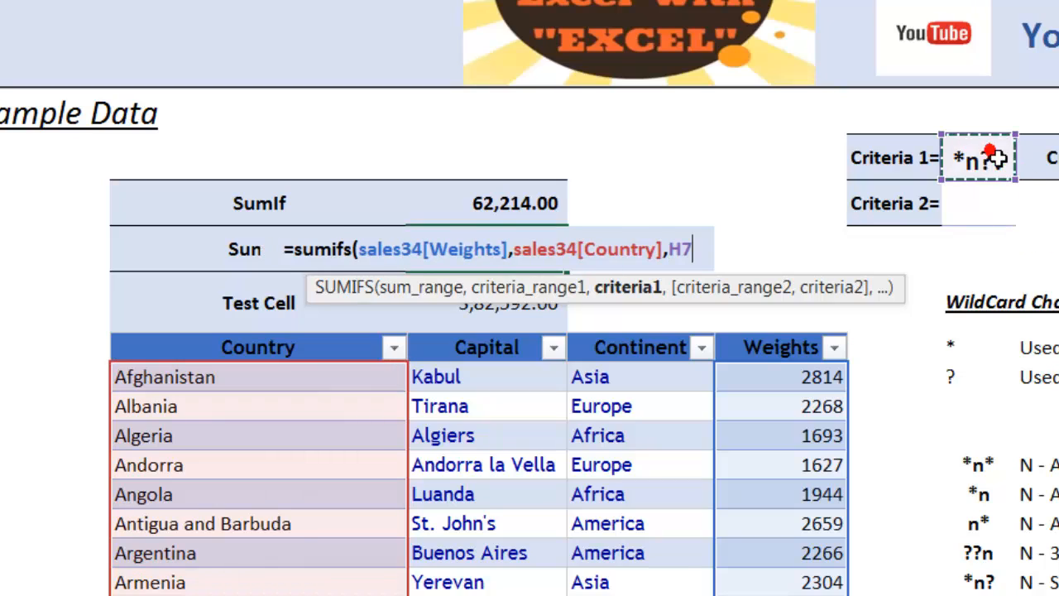
pyautogui.write(',')
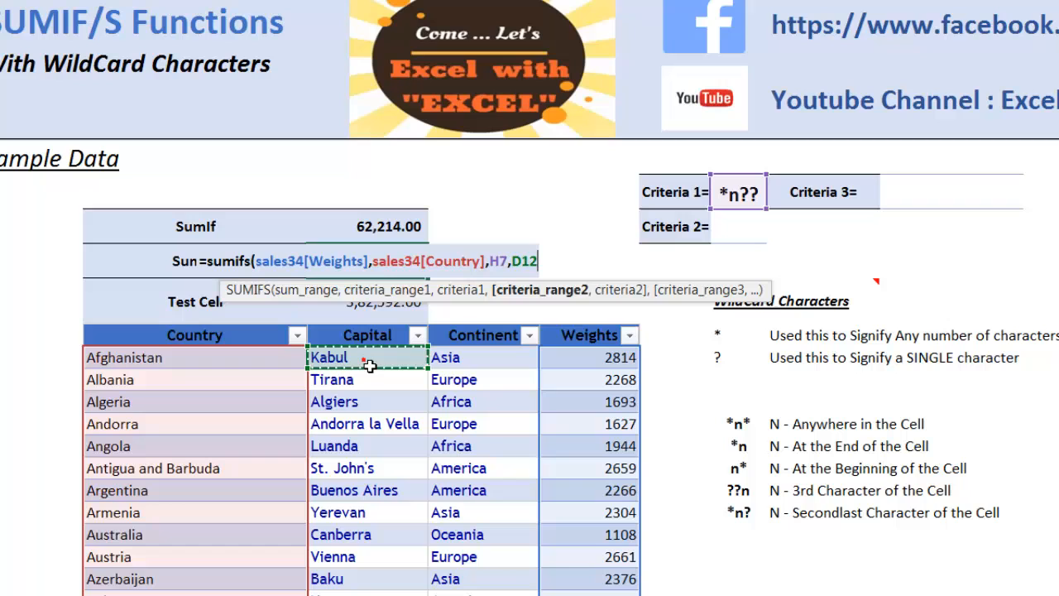
# - Add the Capital column as the second criteria range, with Criteria 2 cell H8 as its criterion
pyautogui.click(758, 379)
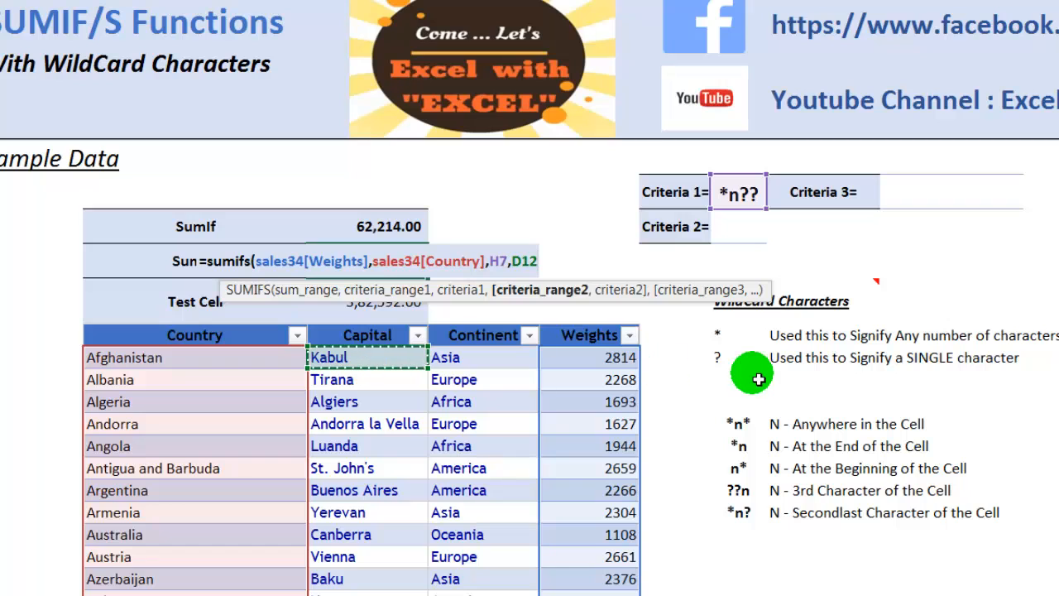
pyautogui.hotkey('ctrl', 'shift', 'Down')
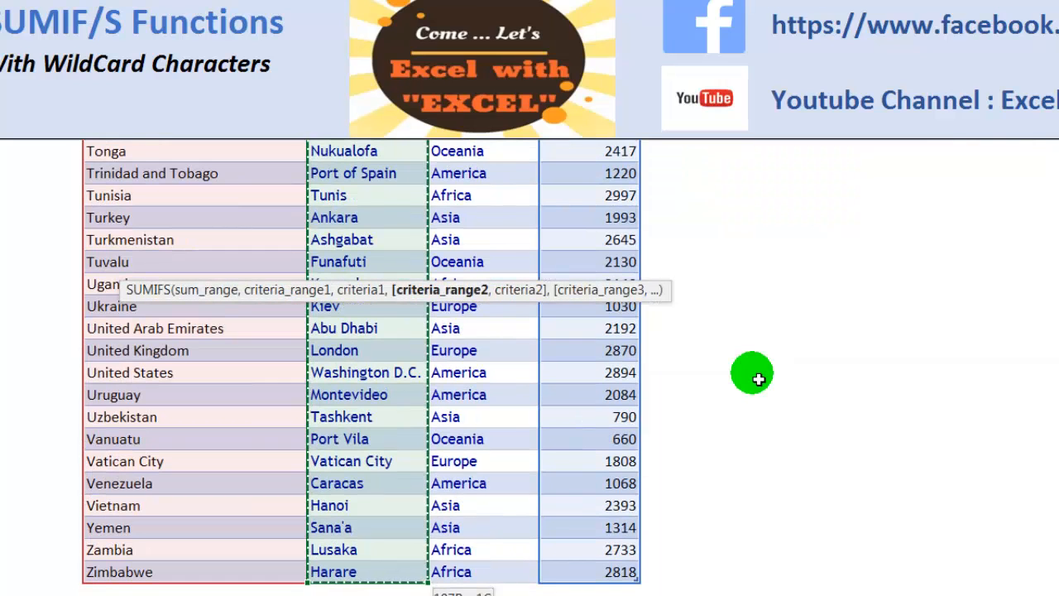
pyautogui.write(',')
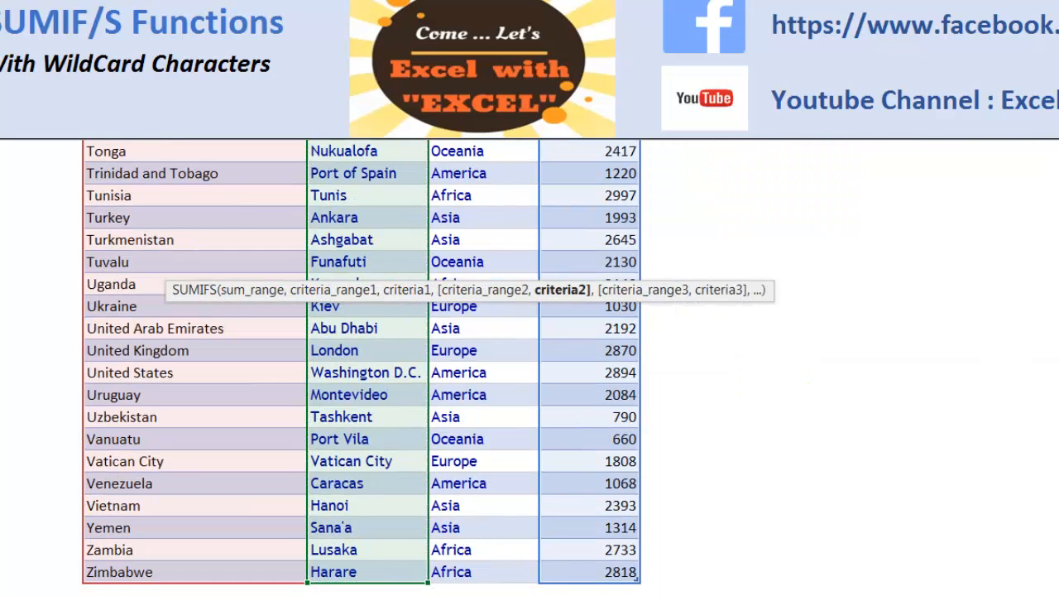
pyautogui.scroll(20, 361, 364)
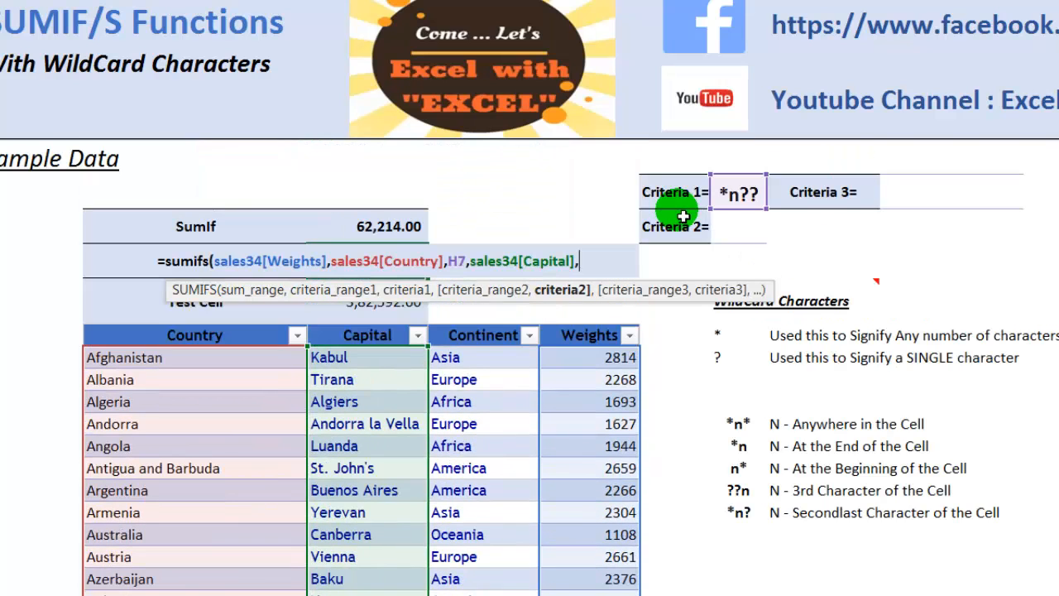
pyautogui.click(739, 230)
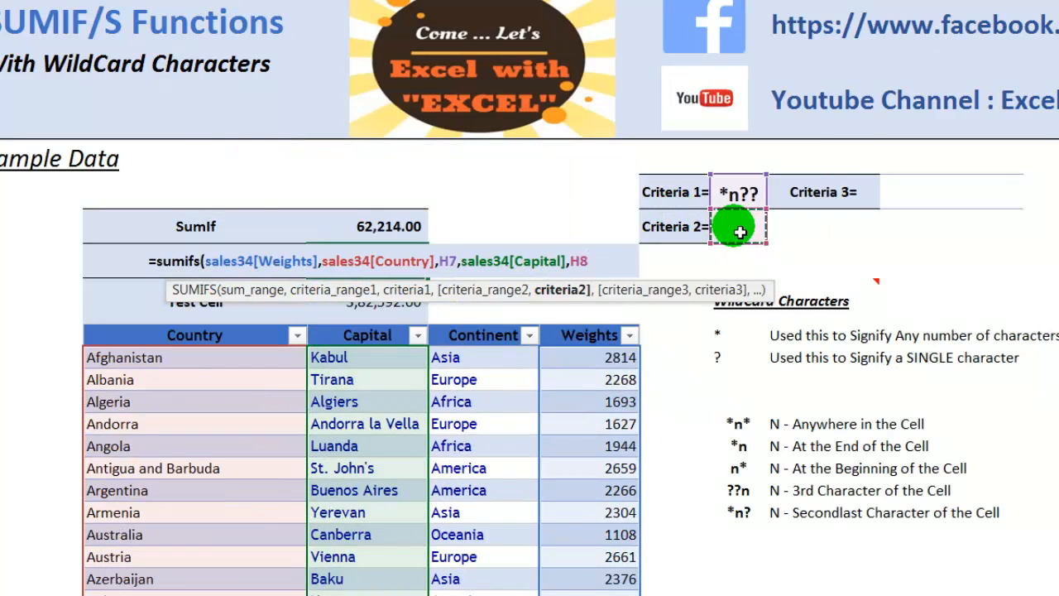
pyautogui.write(',')
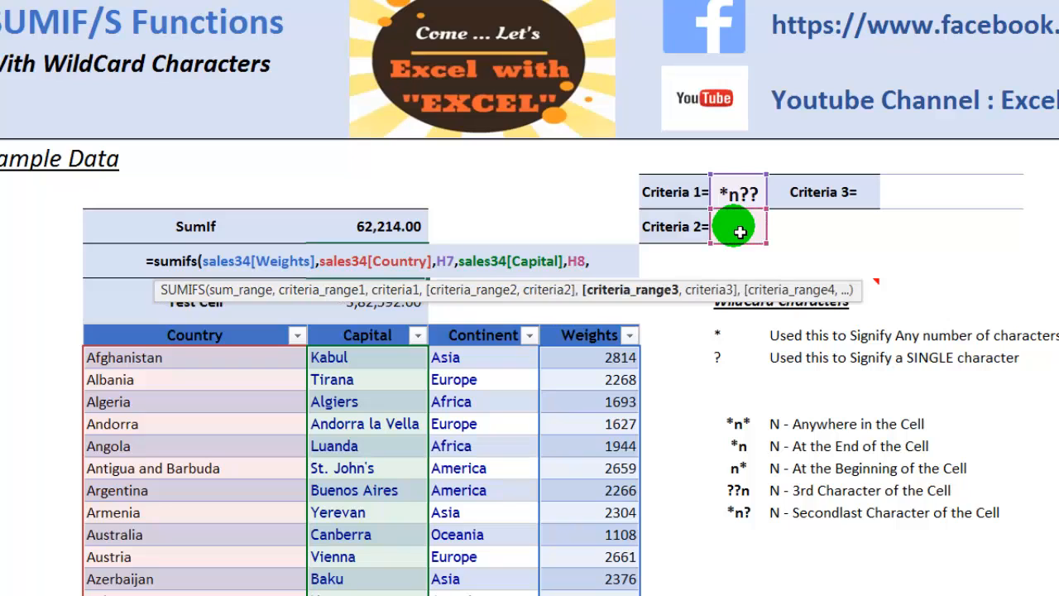
# - Complete the SUMIFS formula with the Continent column as the third criteria range and Criteria 3 cell J7 as its criterion
pyautogui.click(478, 359)
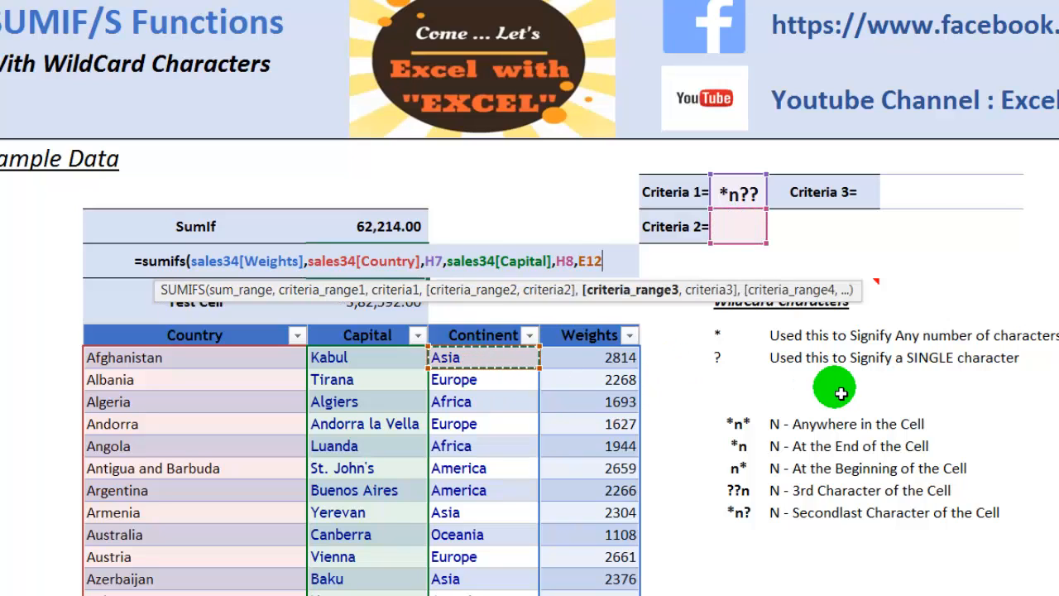
pyautogui.hotkey('ctrl', 'shift', 'Down')
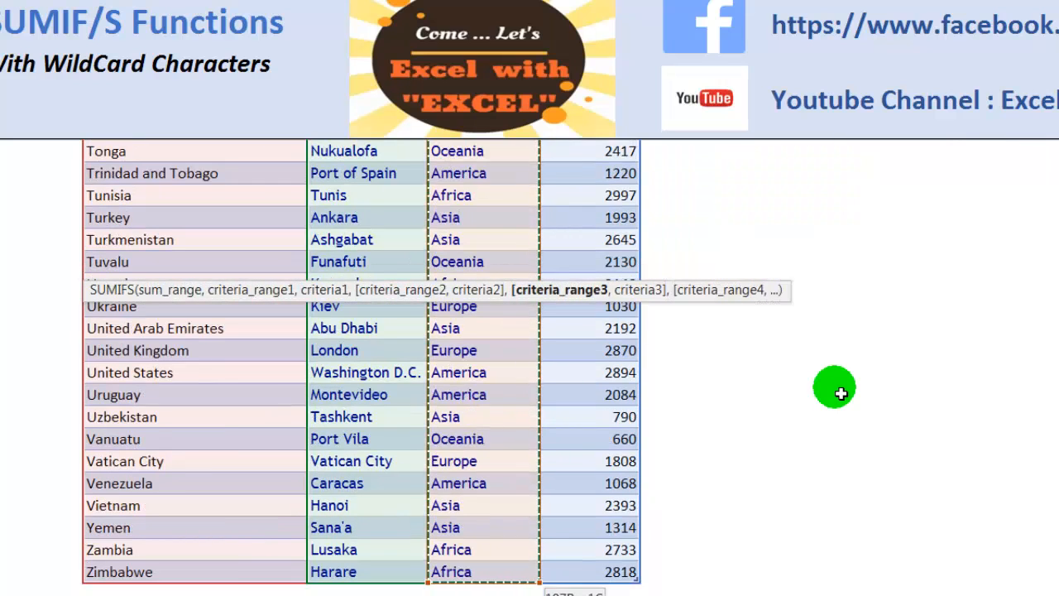
pyautogui.write(',')
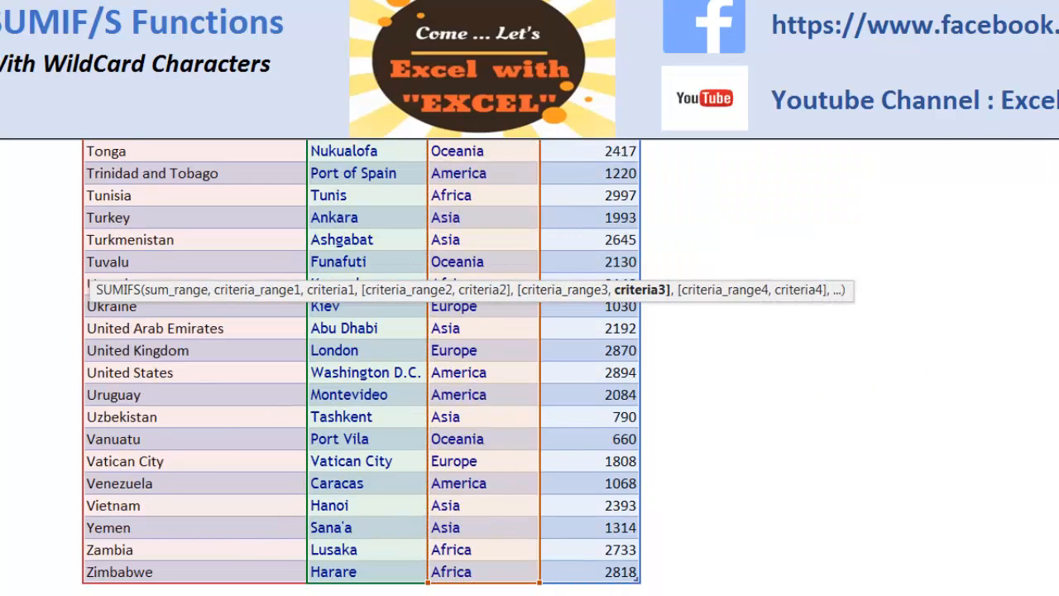
pyautogui.scroll(20, 529, 364)
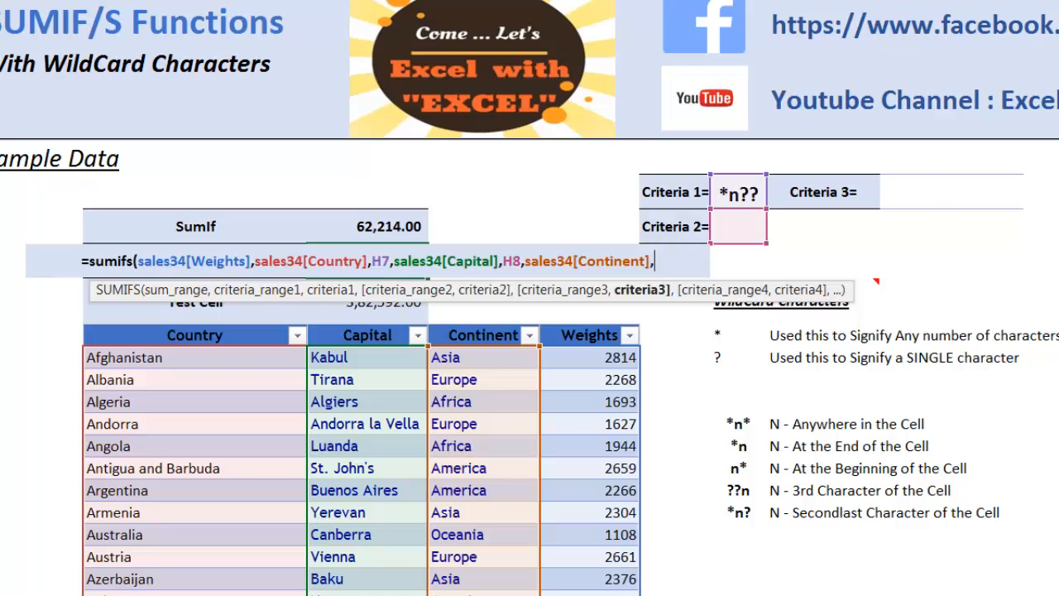
pyautogui.click(924, 205)
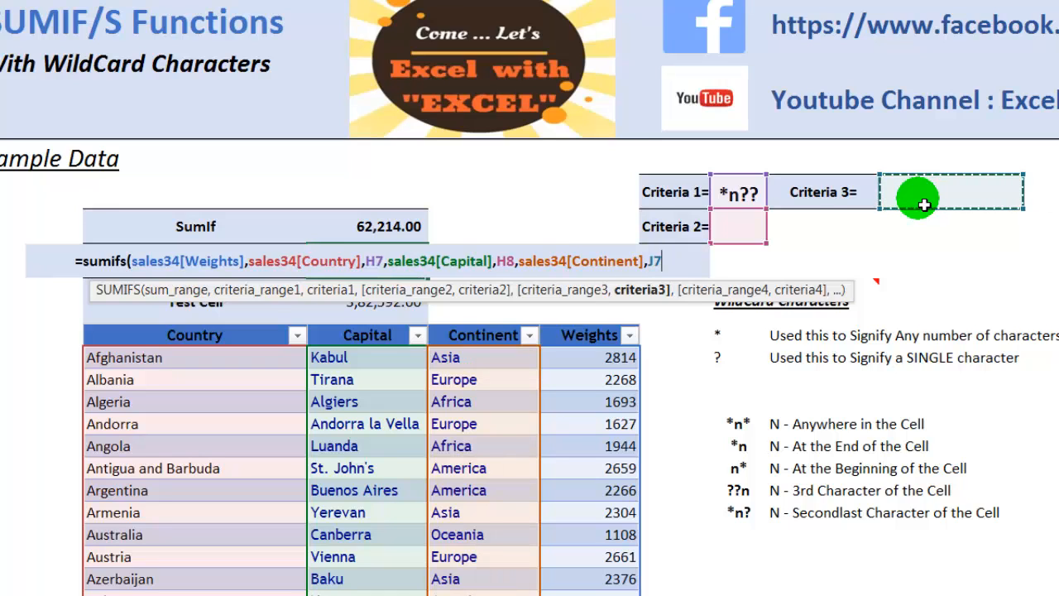
pyautogui.write(')')
pyautogui.press('Return')
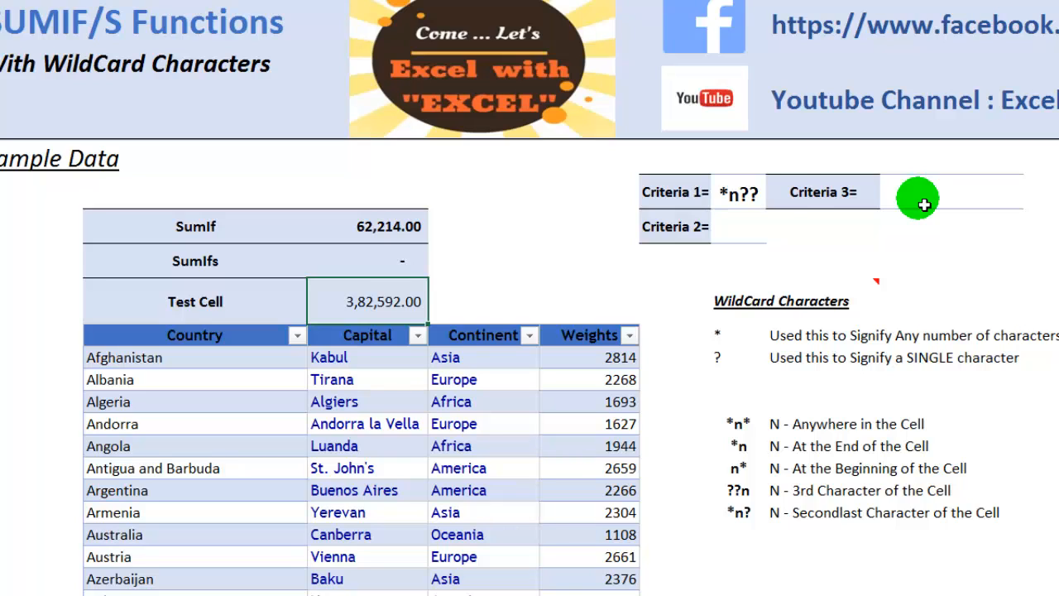
# - Go over the three criteria input cells and delete the SumIf formula from cell D8
pyautogui.click(739, 205)
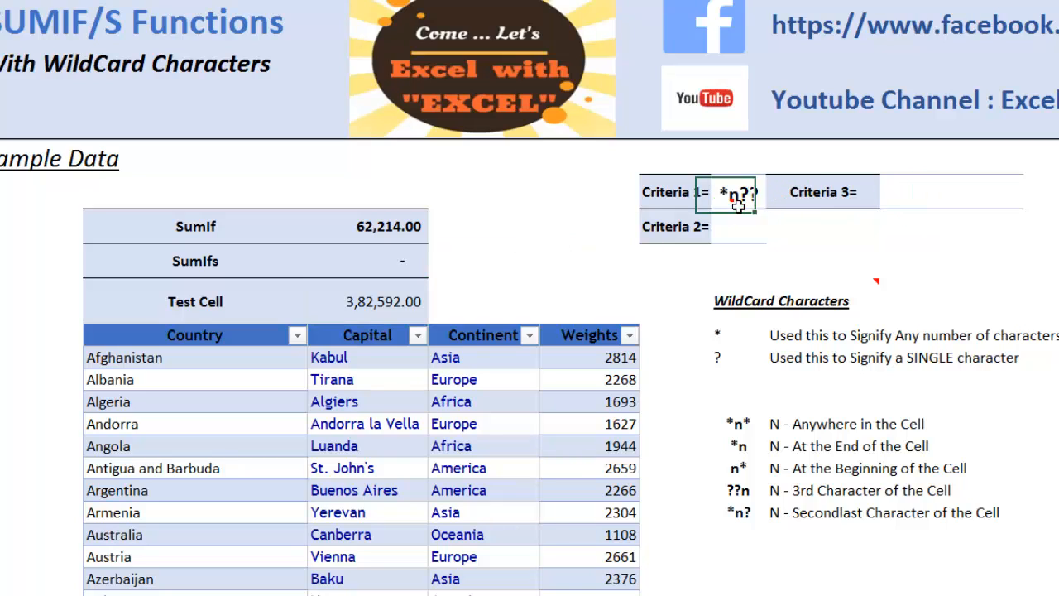
pyautogui.click(740, 230)
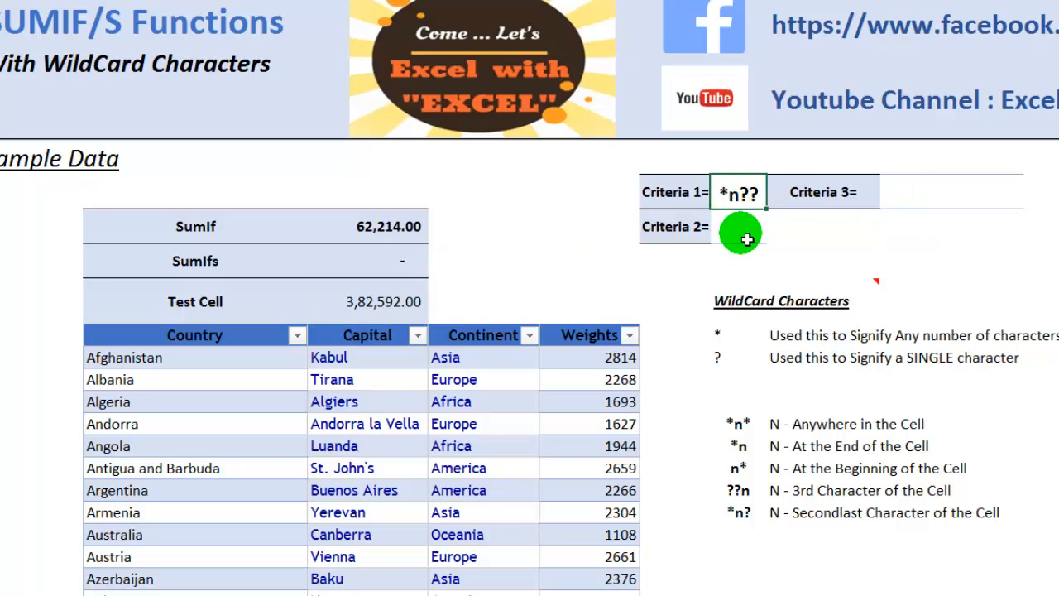
pyautogui.click(980, 192)
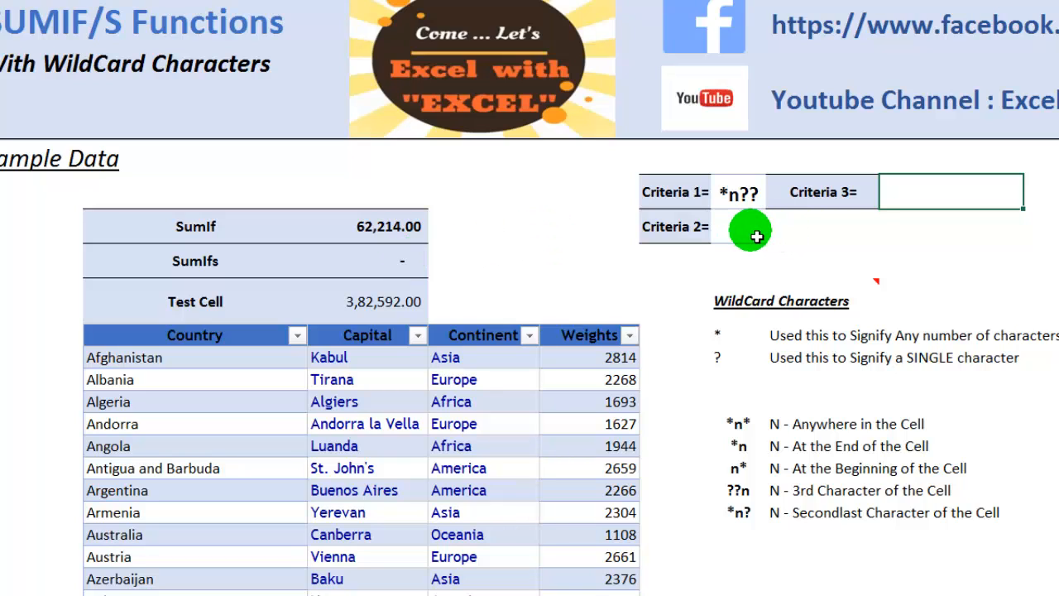
pyautogui.click(400, 235)
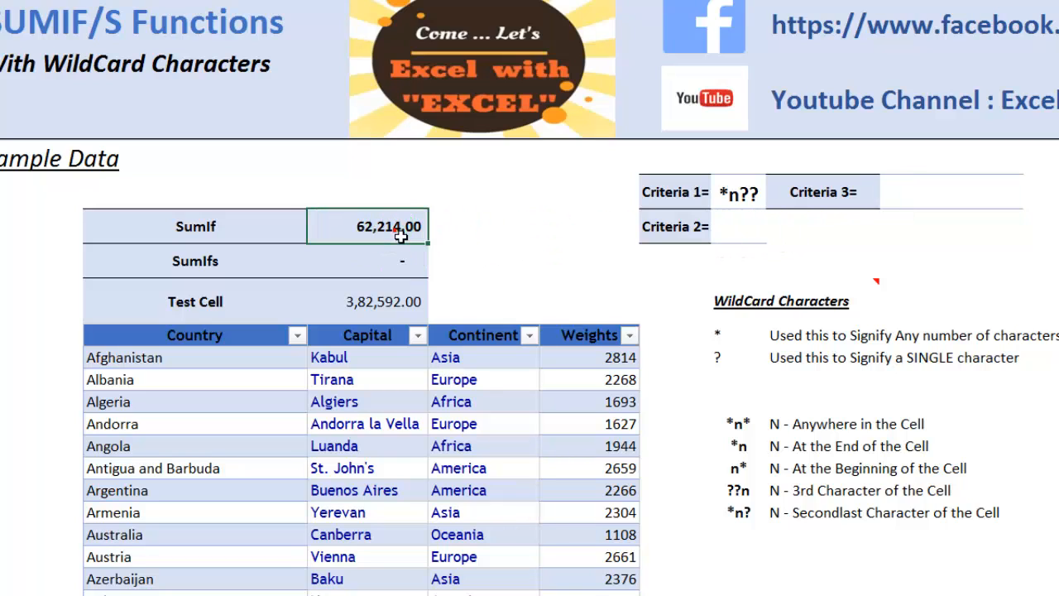
pyautogui.press('Delete')
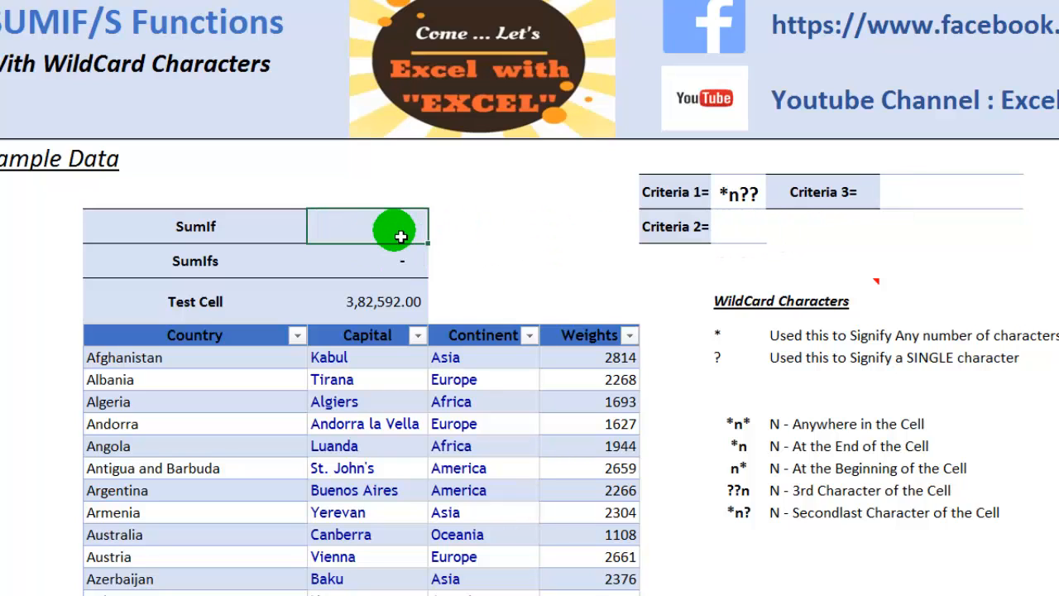
# - Enter *a* as Criteria 2 and Asia as Criteria 3 for the SUMIFS formula
pyautogui.click(745, 197)
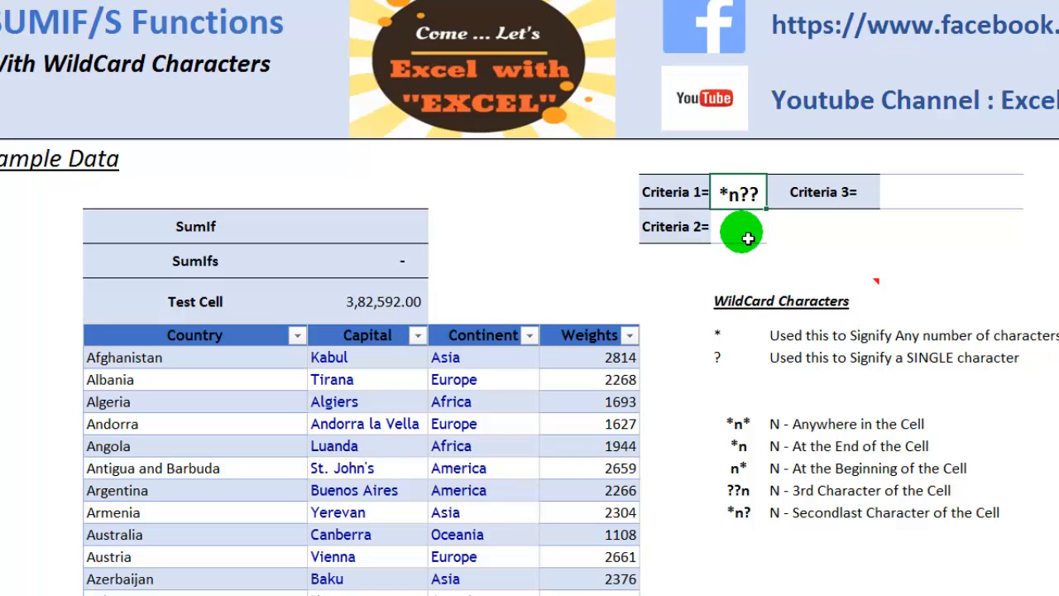
pyautogui.click(747, 237)
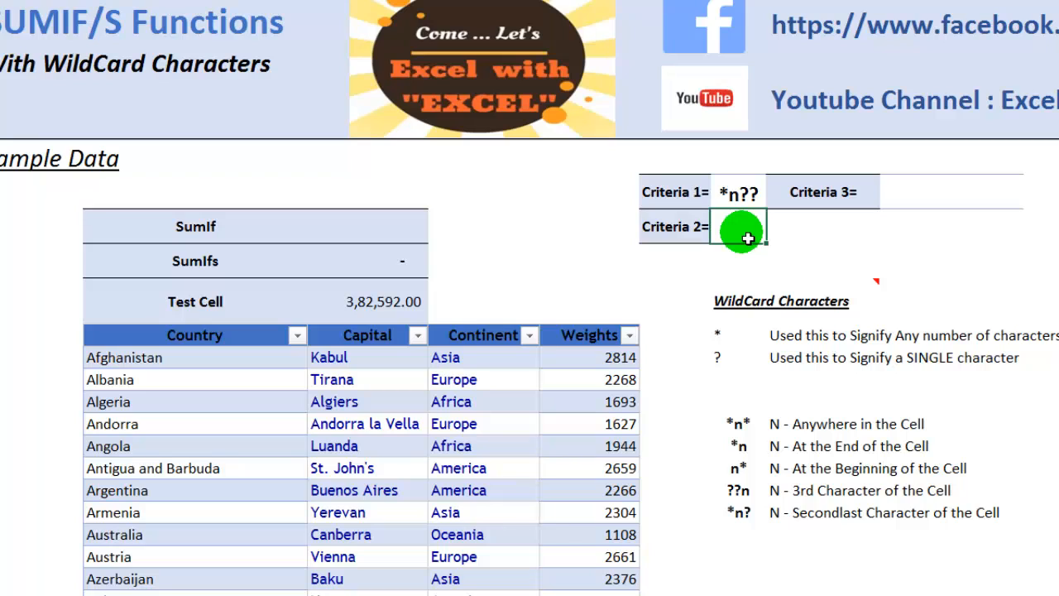
pyautogui.write('*a*')
pyautogui.click(962, 207)
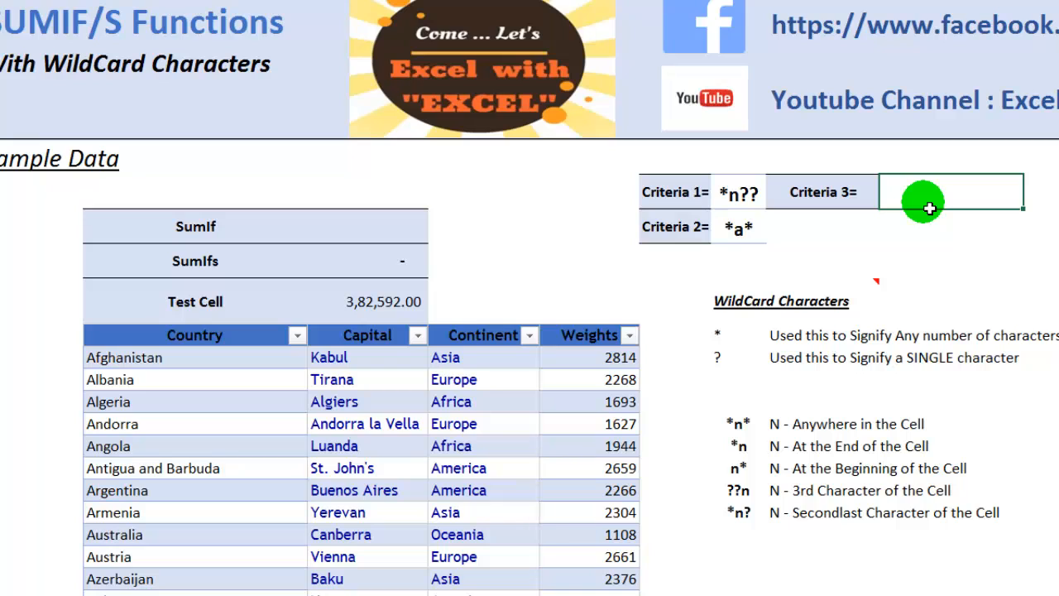
pyautogui.write('Asia')
pyautogui.press('Return')
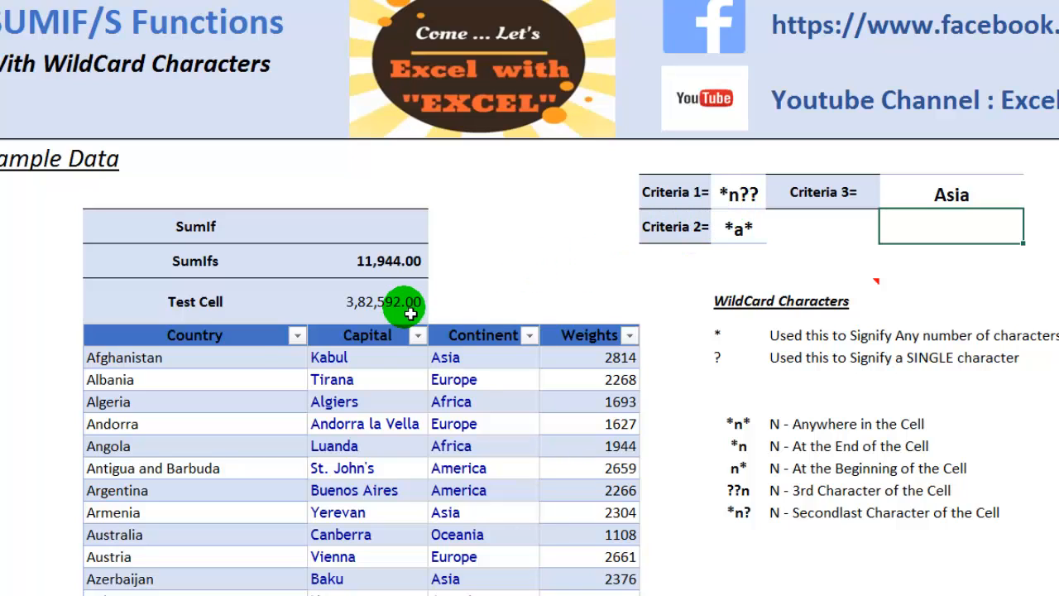
# - Filter the Country column to names ending with n??, matching the Criteria 1 pattern
pyautogui.click(296, 334)
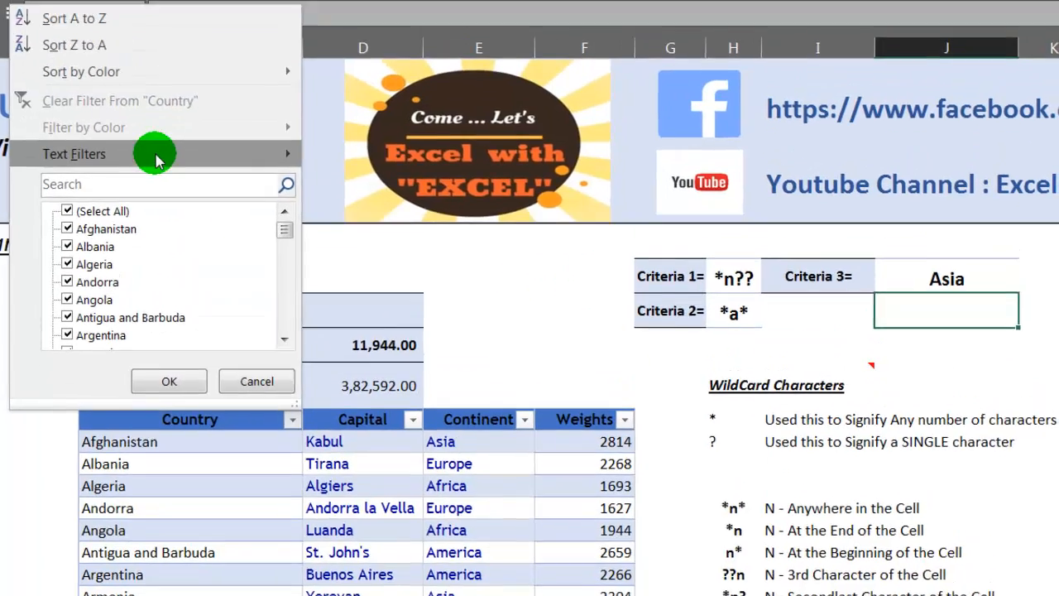
pyautogui.moveTo(201, 70)
pyautogui.click(388, 156)
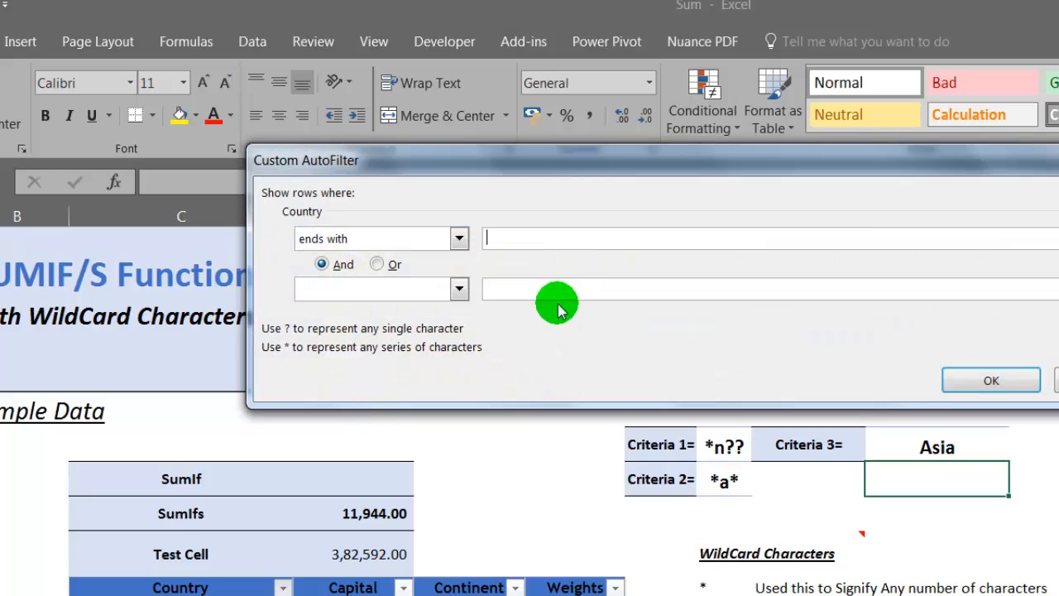
pyautogui.click(521, 238)
pyautogui.click(524, 240)
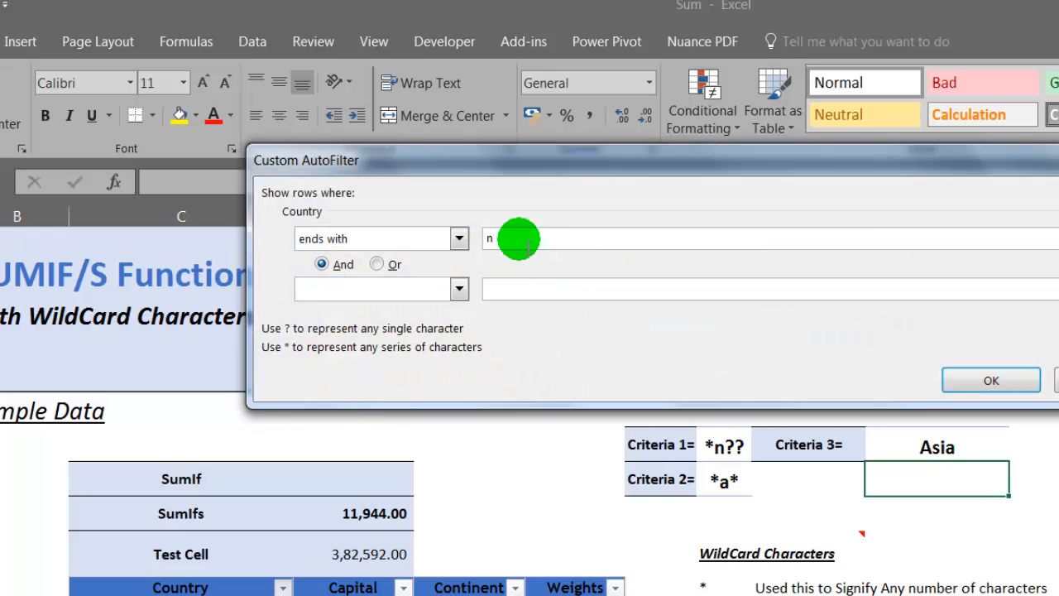
pyautogui.click(975, 382)
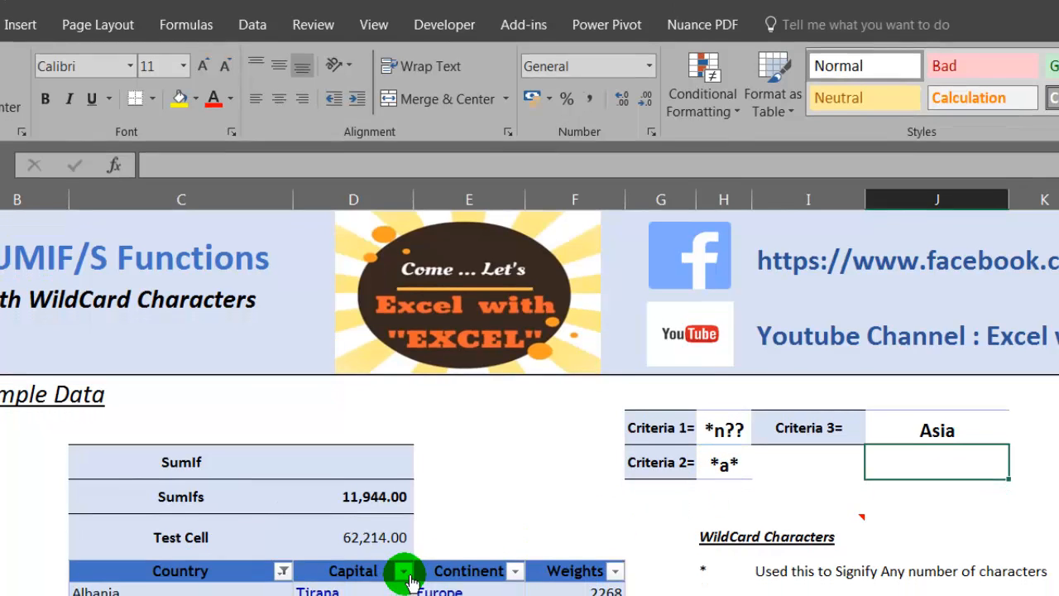
# - Filter the Capital column to names containing a, matching the Criteria 2 pattern
pyautogui.click(403, 587)
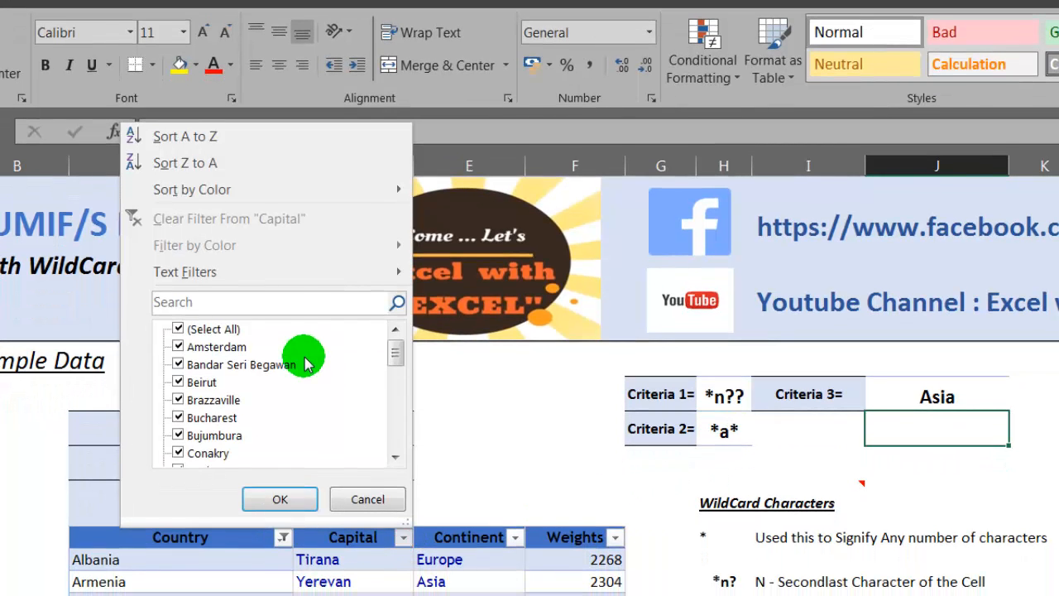
pyautogui.moveTo(272, 279)
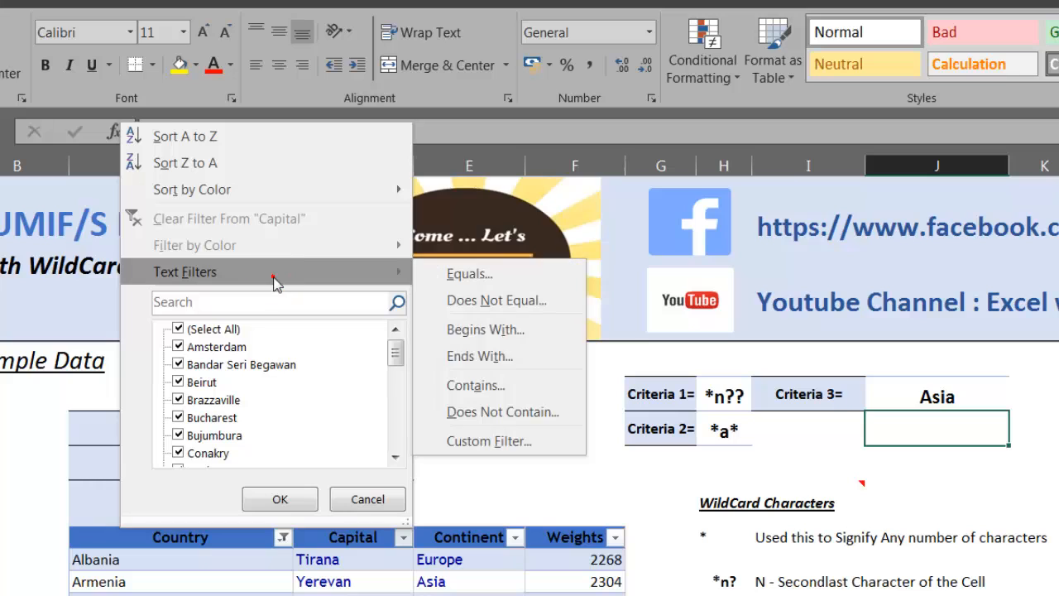
pyautogui.click(501, 386)
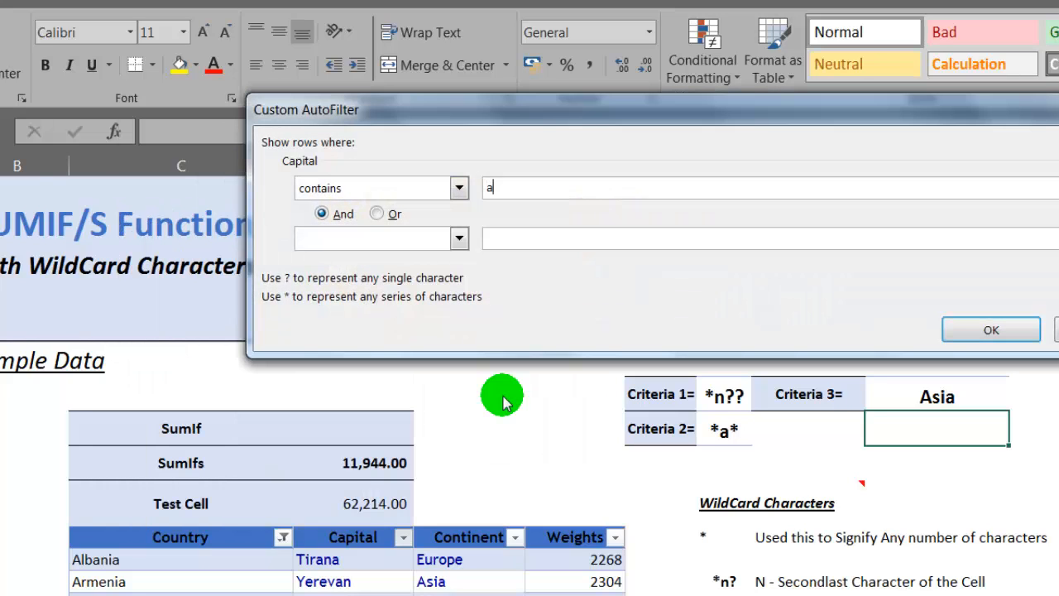
pyautogui.click(1001, 336)
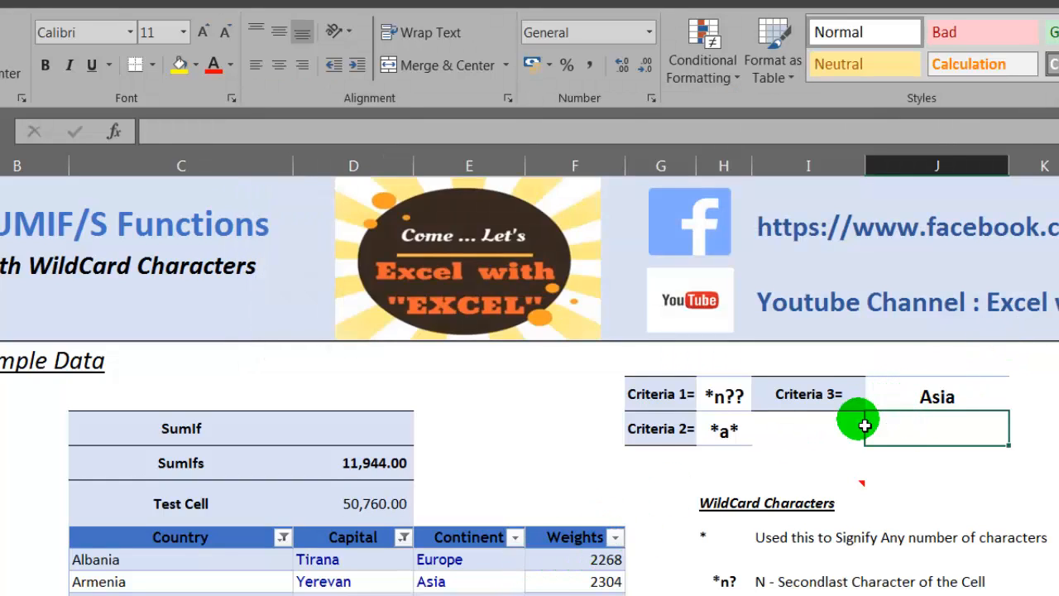
# - Filter the Continent column to show only Asia
pyautogui.click(516, 538)
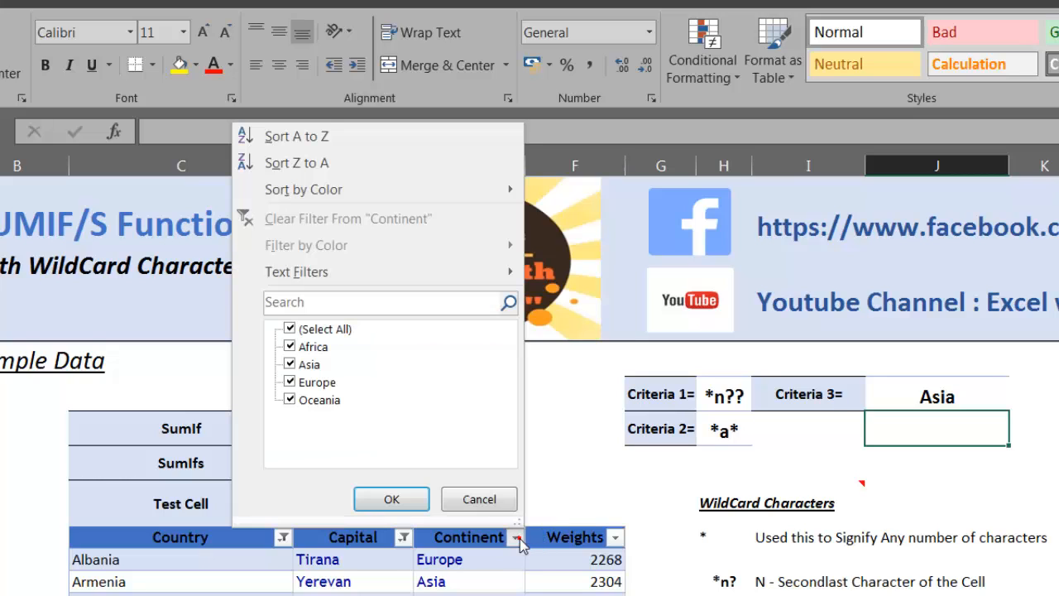
pyautogui.click(328, 330)
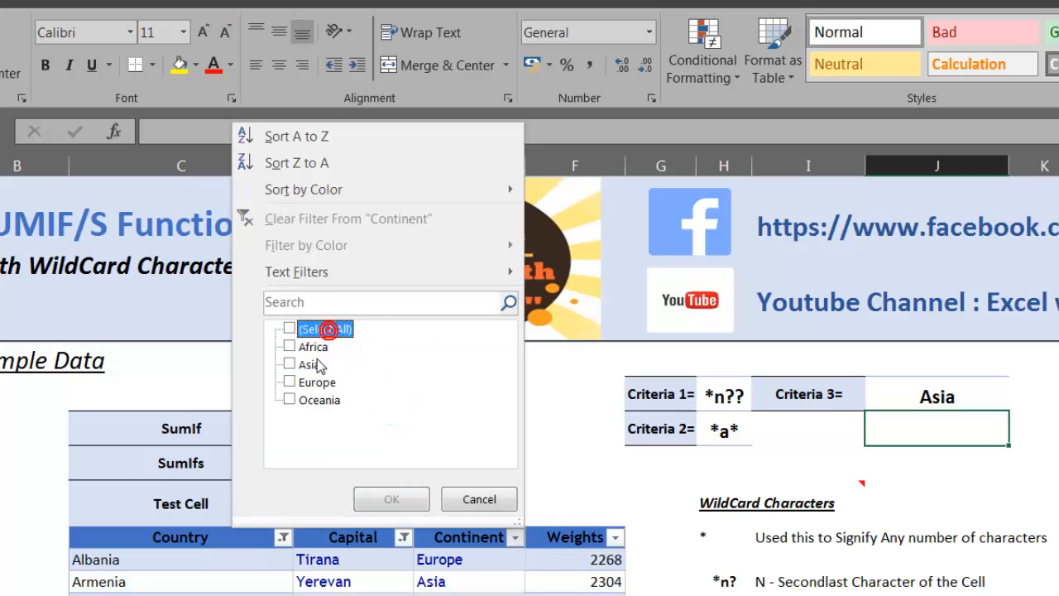
pyautogui.click(308, 364)
pyautogui.click(401, 498)
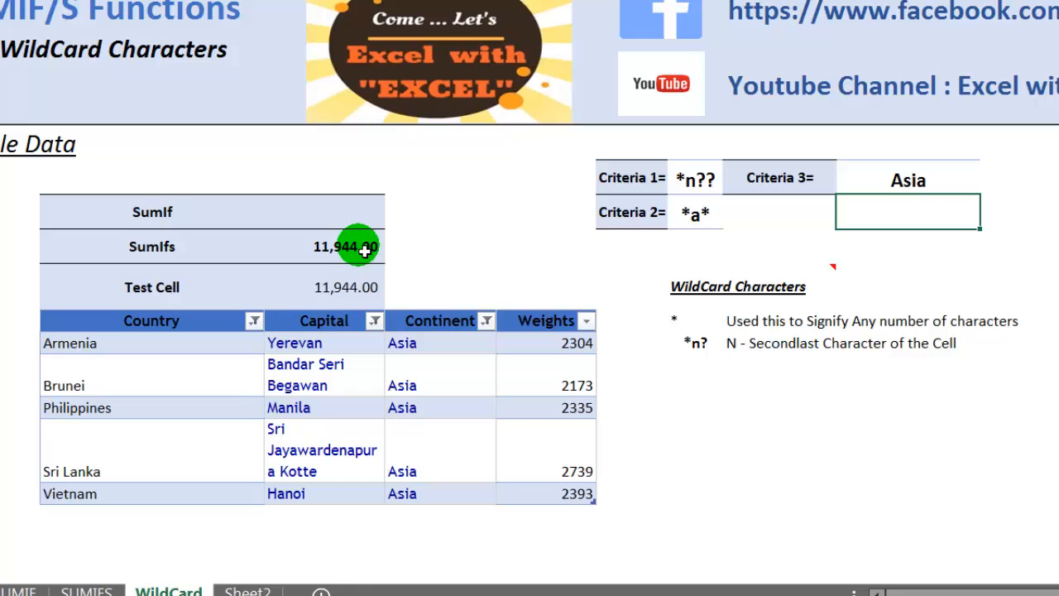
# - Delete the contents of the Criteria 1, Criteria 2 and Criteria 3 input cells
pyautogui.click(705, 180)
pyautogui.click(709, 184)
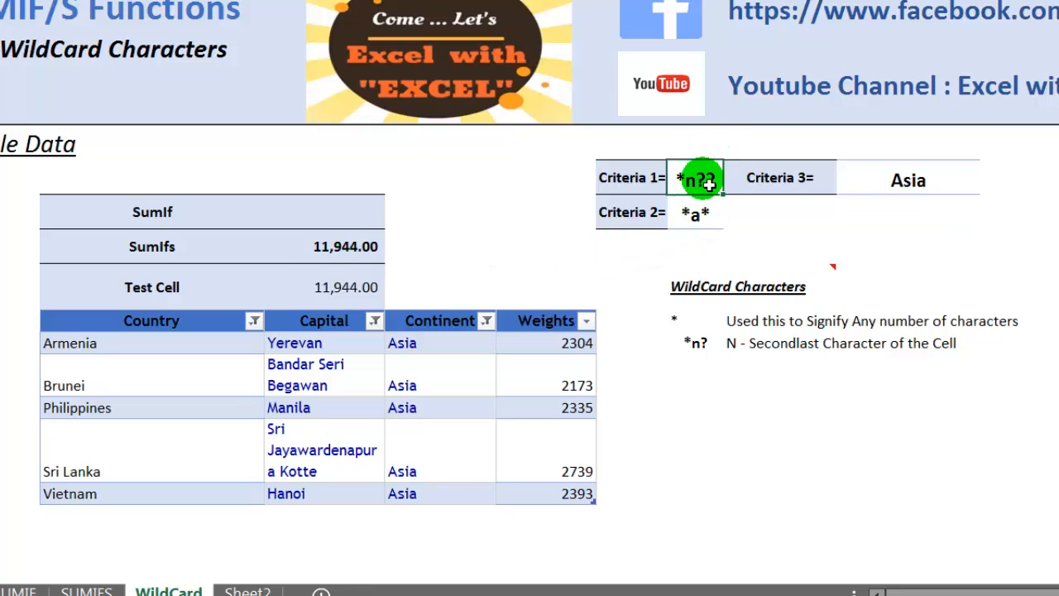
pyautogui.press('Delete')
pyautogui.press('Down')
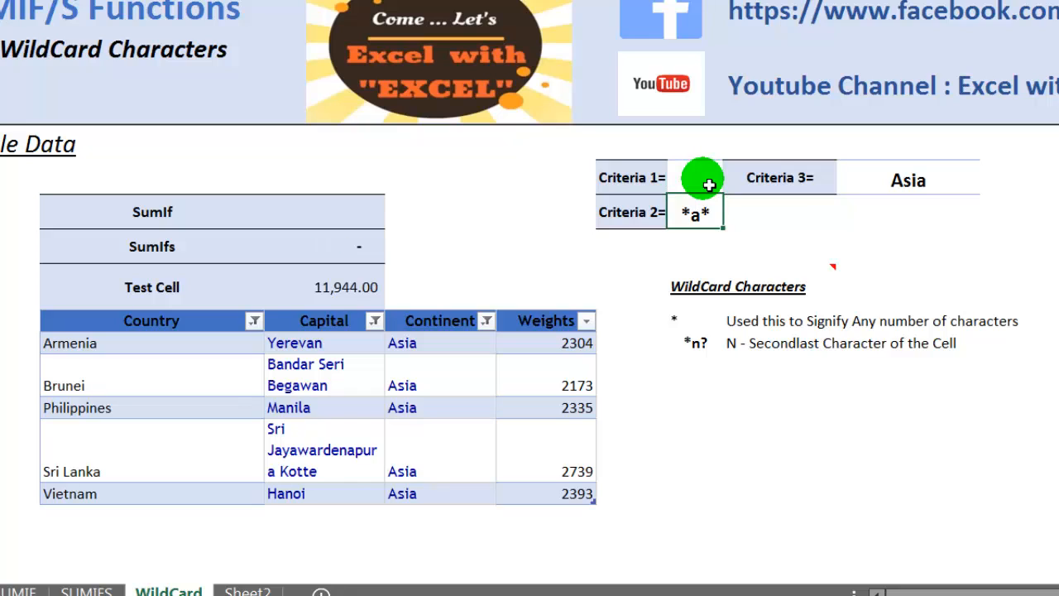
pyautogui.press('Delete')
pyautogui.press('Right')
pyautogui.press('Up')
pyautogui.press('Right')
pyautogui.press('Delete')
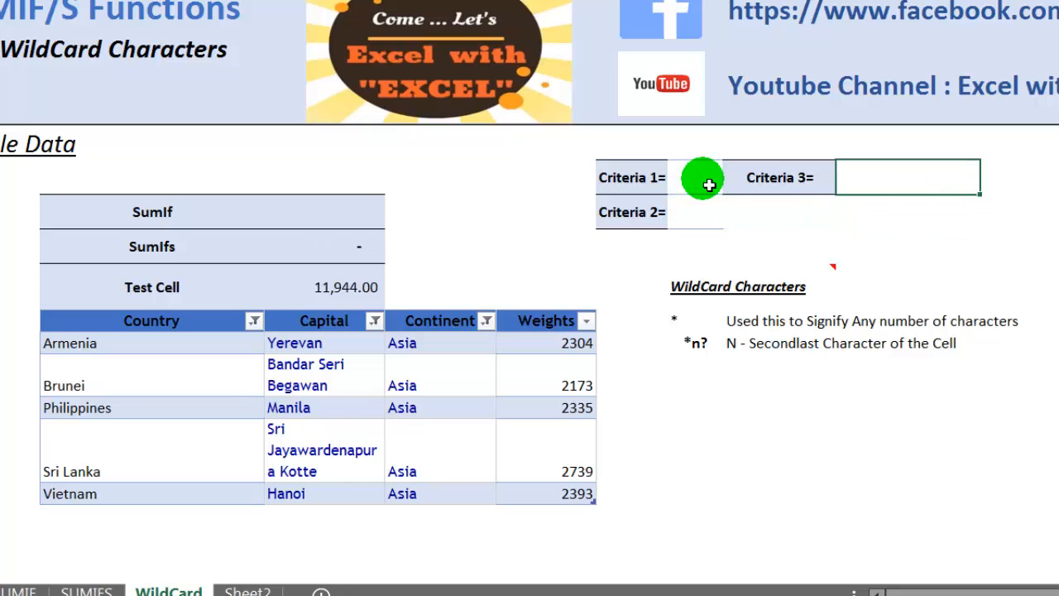
# - Clear the filters from the Country, Capital and Continent columns of the table
pyautogui.click(254, 321)
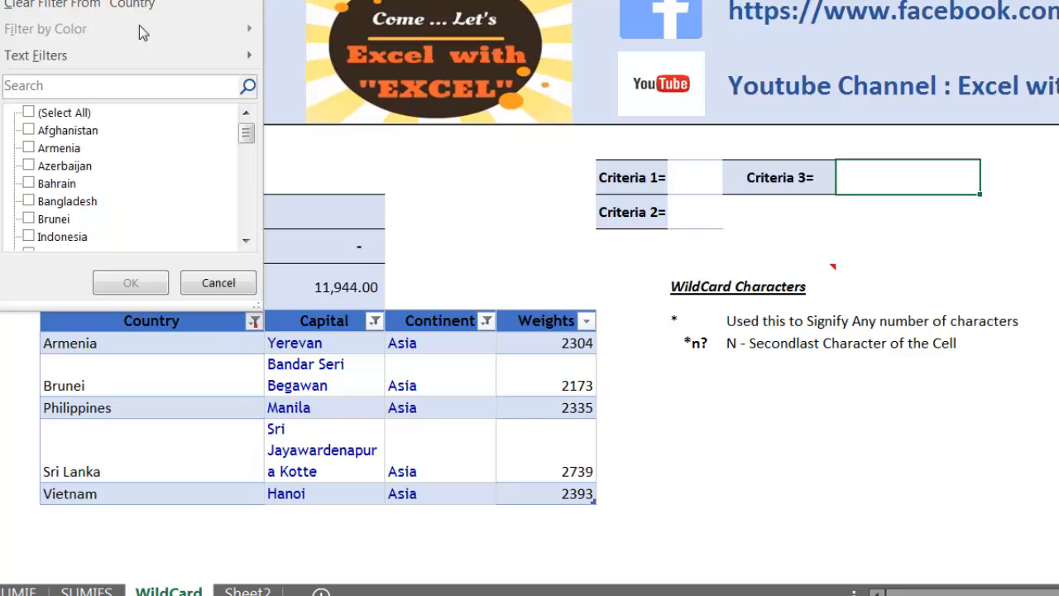
pyautogui.click(106, 7)
pyautogui.click(375, 320)
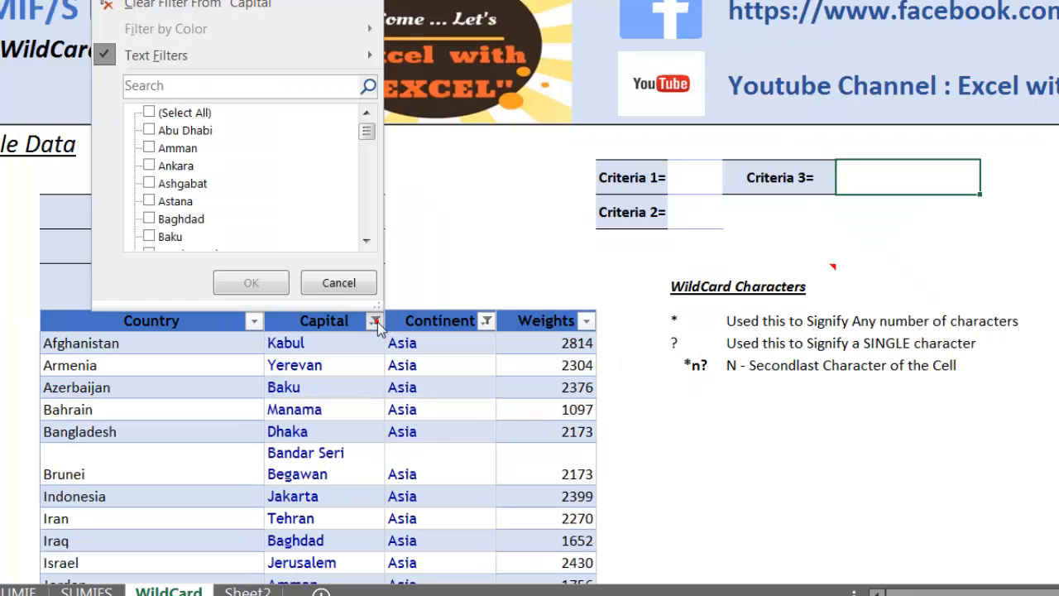
pyautogui.click(221, 8)
pyautogui.click(487, 321)
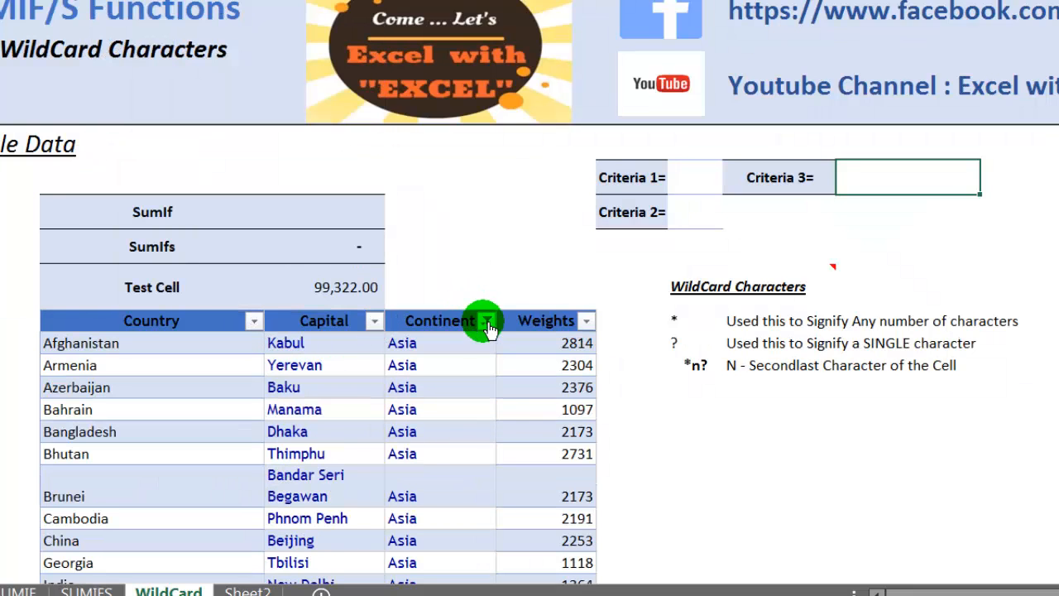
pyautogui.click(306, 4)
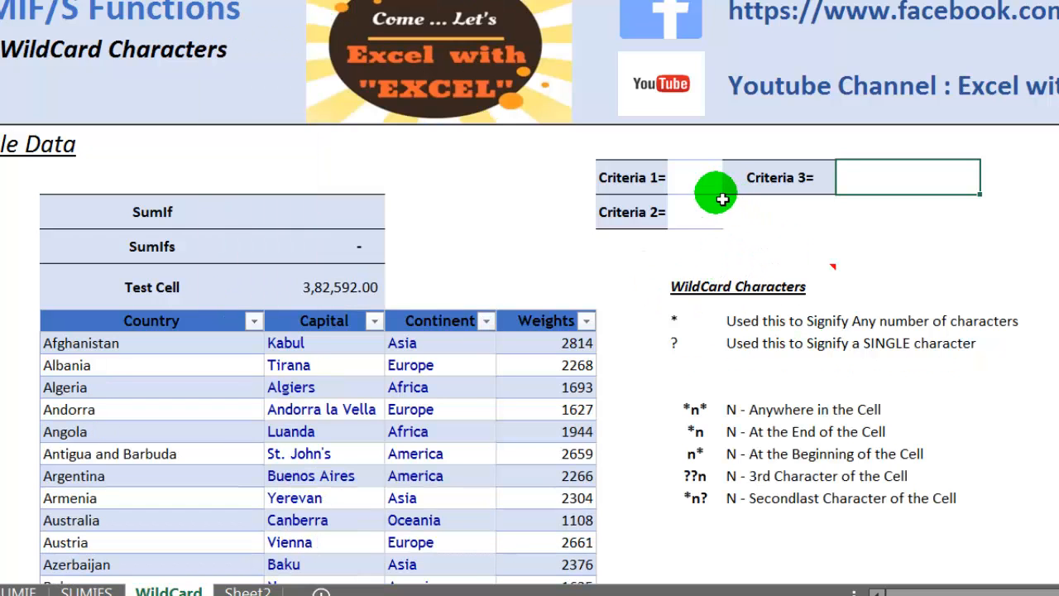
# - Enter ??a* as Criteria 1 to match countries with a as the third character
pyautogui.click(701, 183)
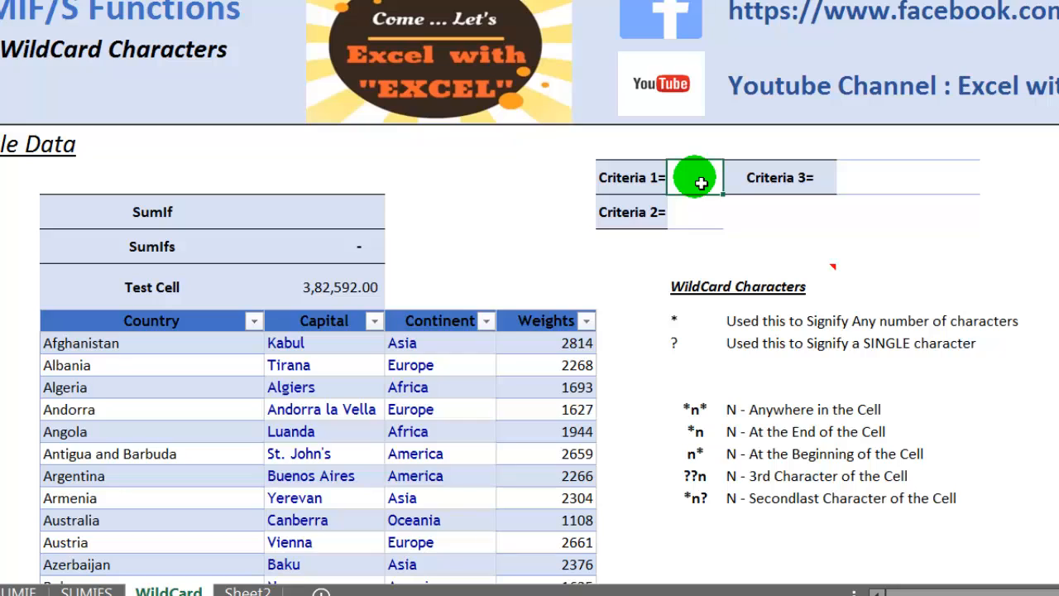
pyautogui.write('??')
pyautogui.write('n')
pyautogui.write('*')
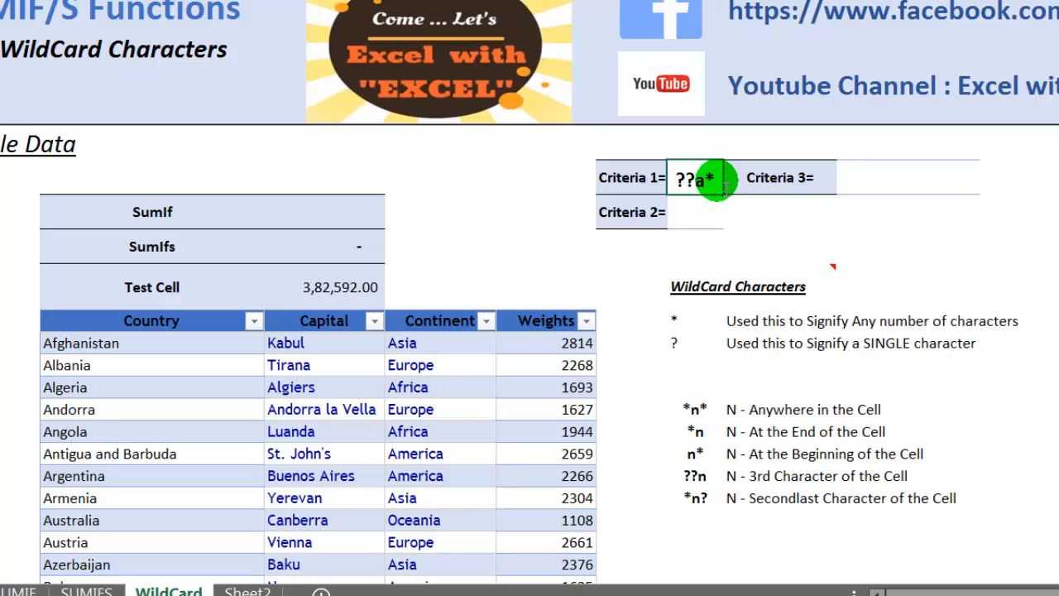
pyautogui.press('BackSpace')
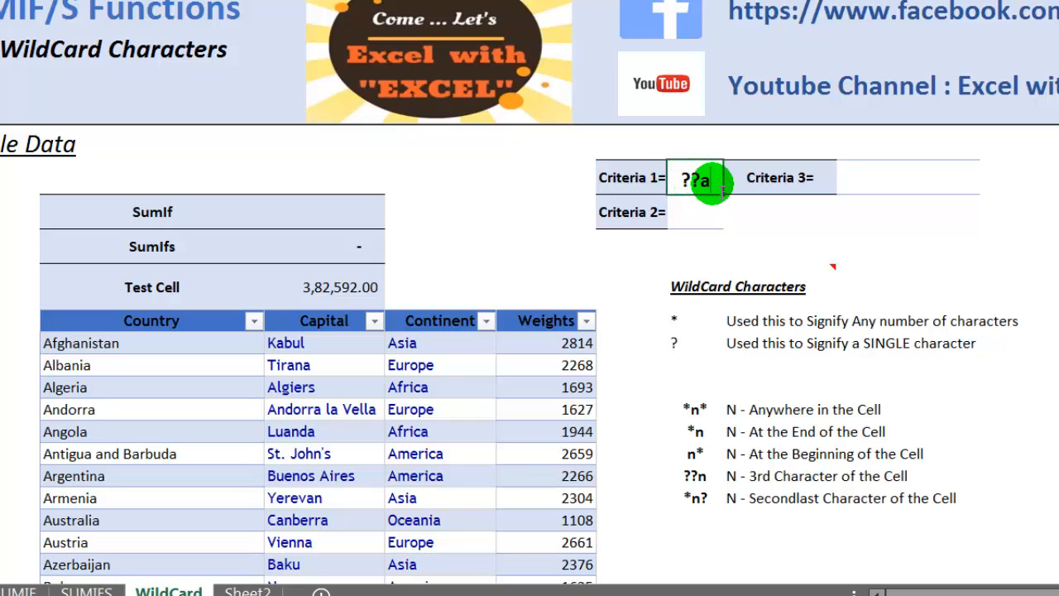
pyautogui.write('*')
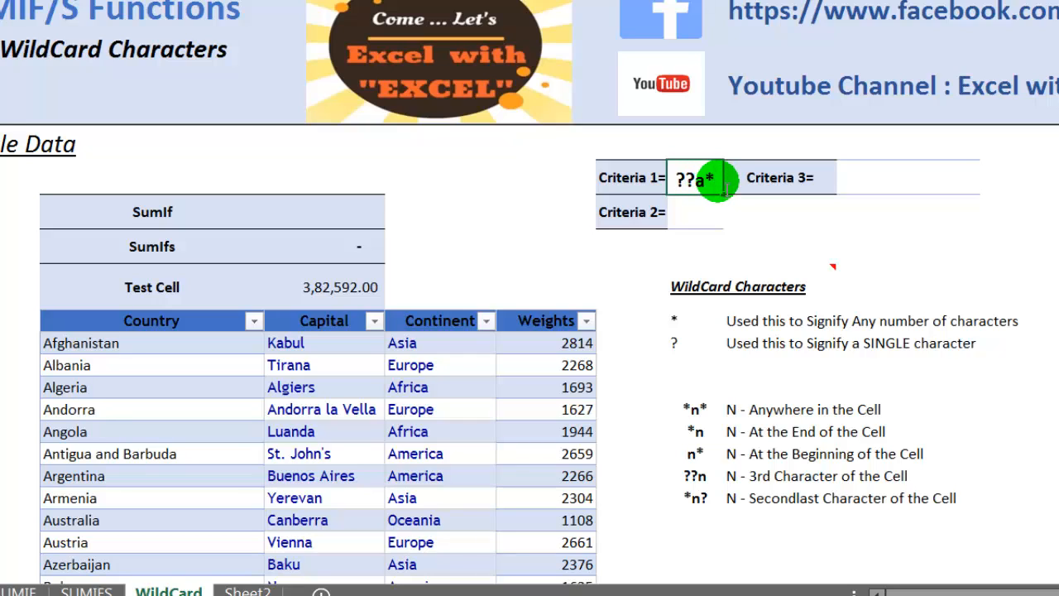
pyautogui.press('Return')
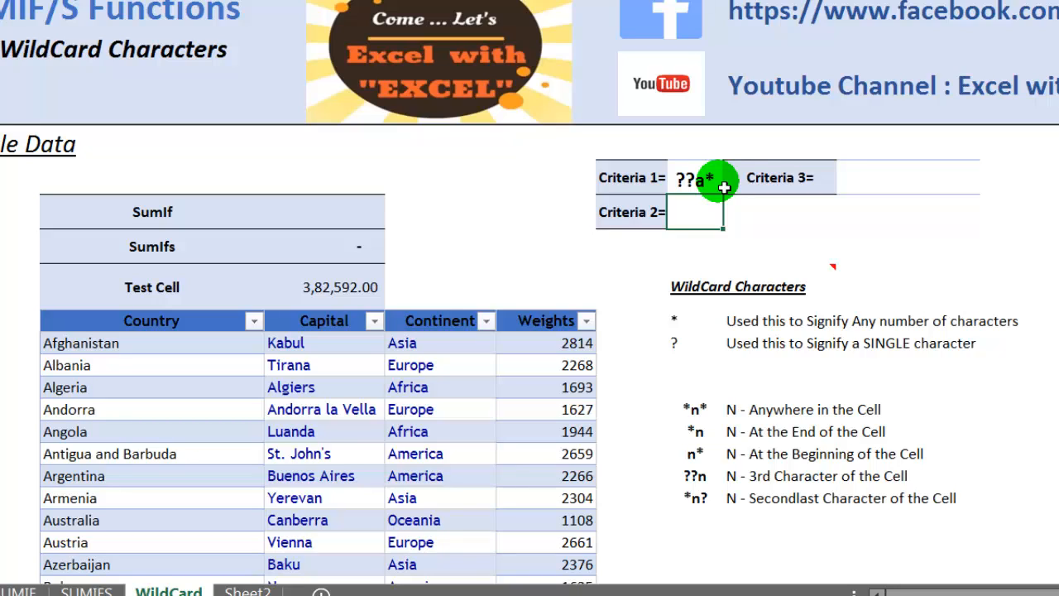
# - Enter ?a as Criteria 2 and *a* as Criteria 3
pyautogui.write('?a')
pyautogui.click(907, 190)
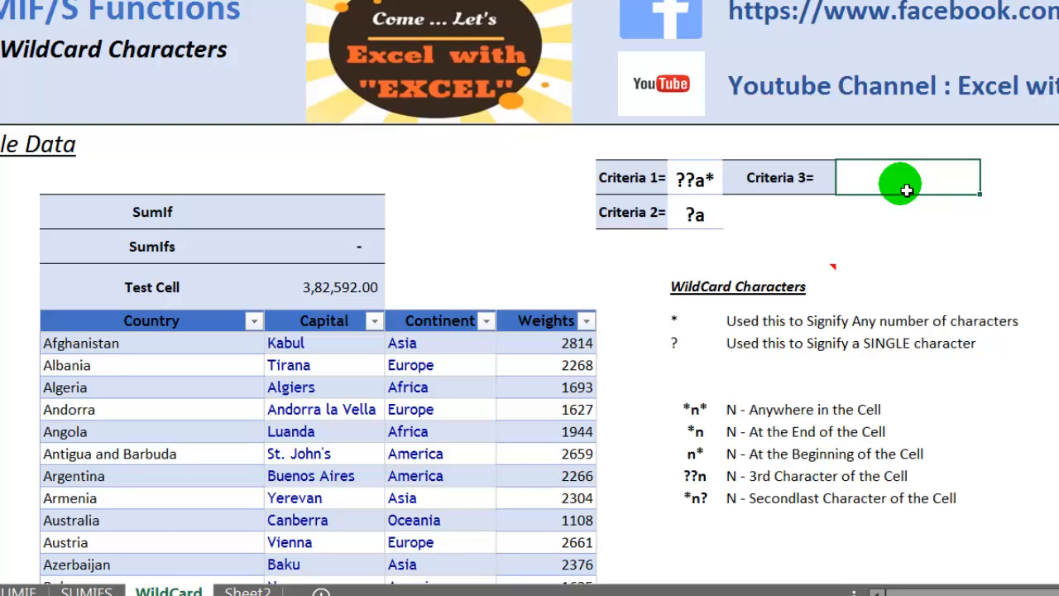
pyautogui.write('a')
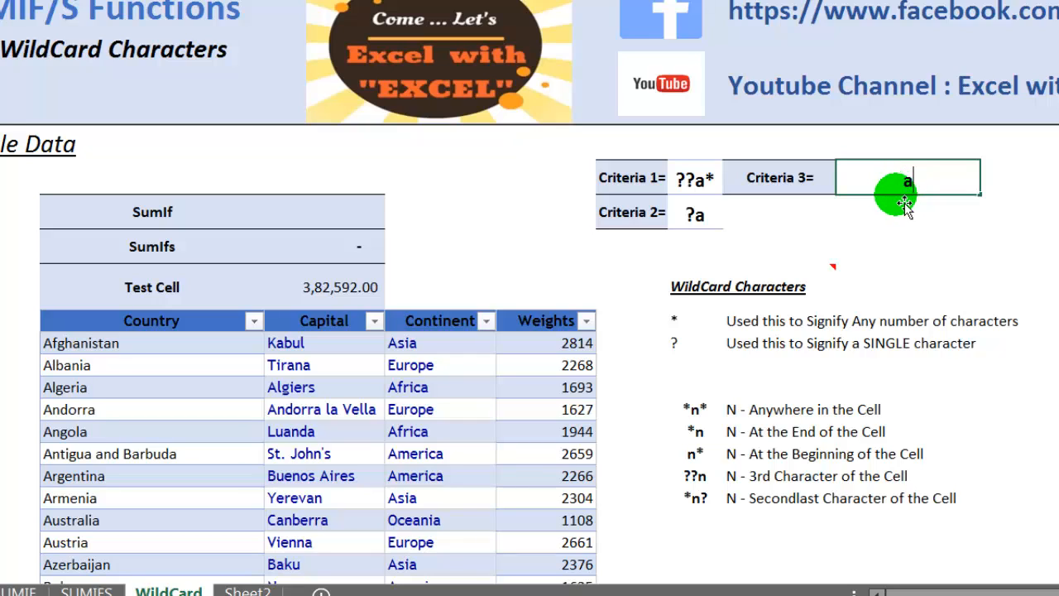
pyautogui.press('BackSpace')
pyautogui.write('*')
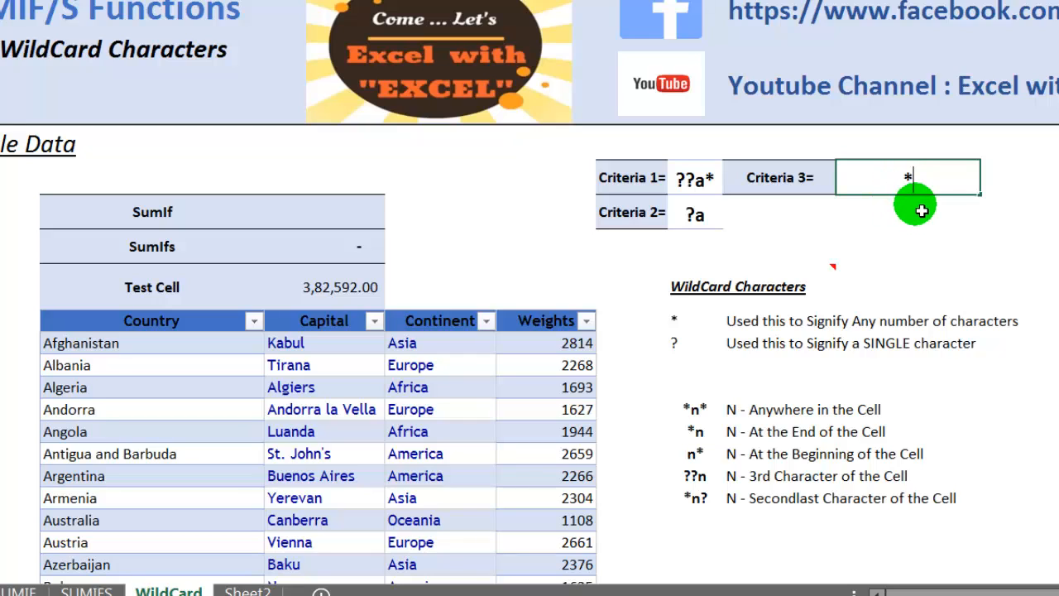
pyautogui.write('a')
pyautogui.write('*')
pyautogui.press('Return')
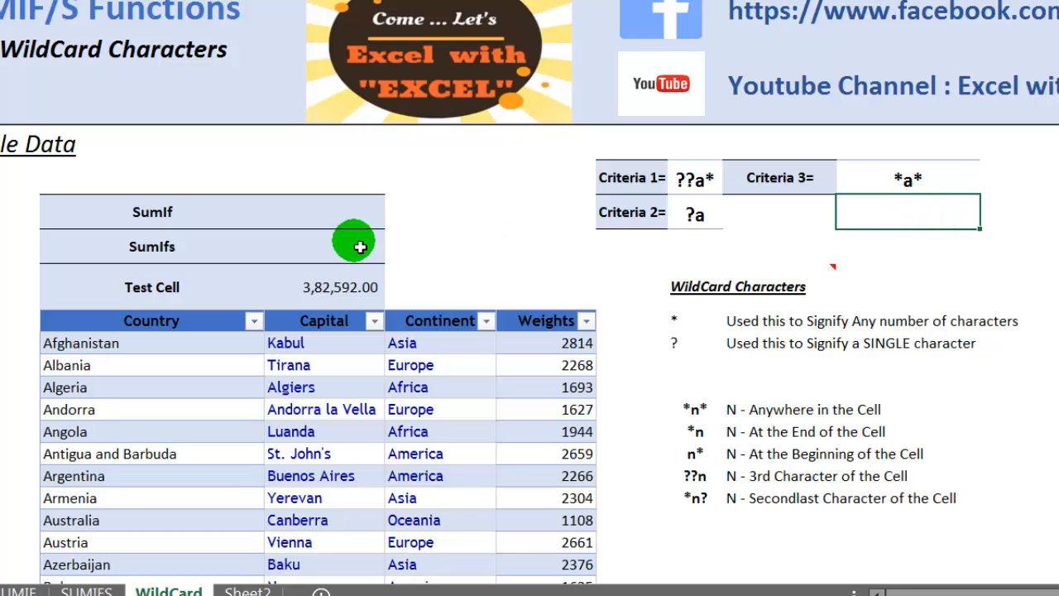
# - Filter the Country column to names beginning with ??a, matching the Criteria 1 pattern
pyautogui.click(255, 322)
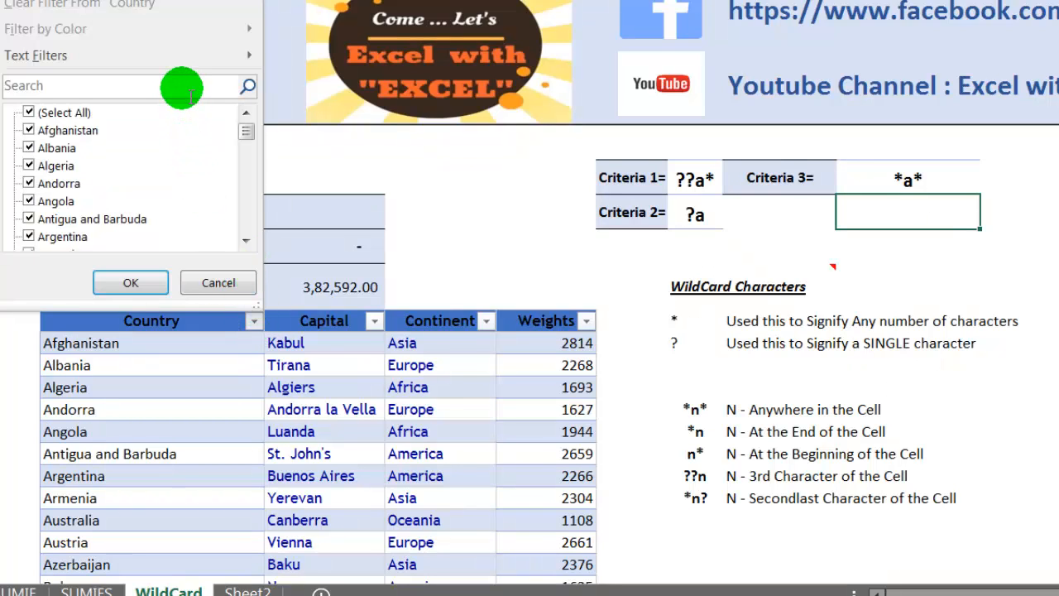
pyautogui.moveTo(180, 66)
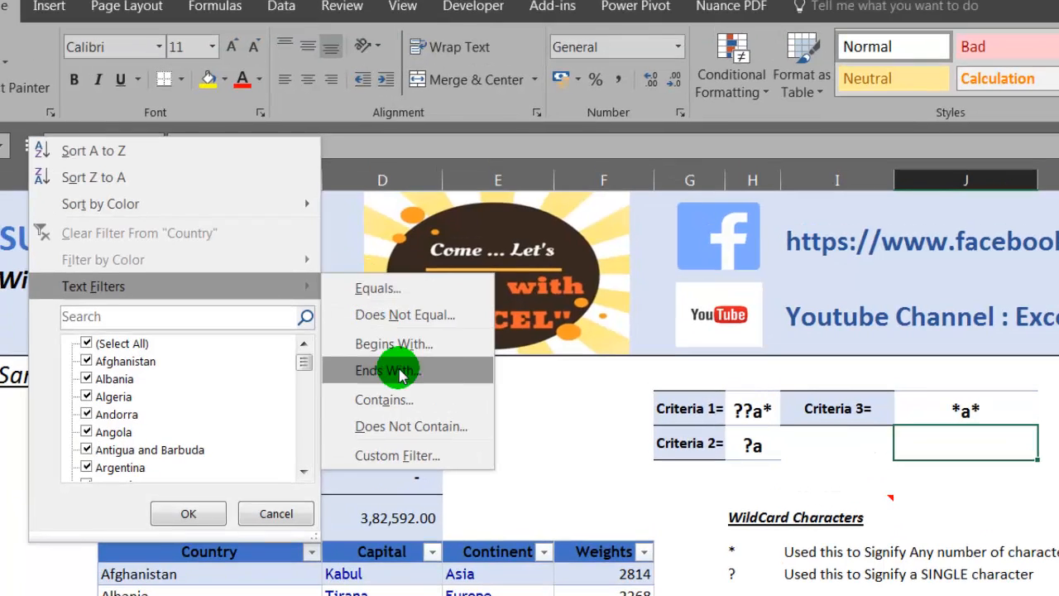
pyautogui.click(405, 356)
pyautogui.click(524, 208)
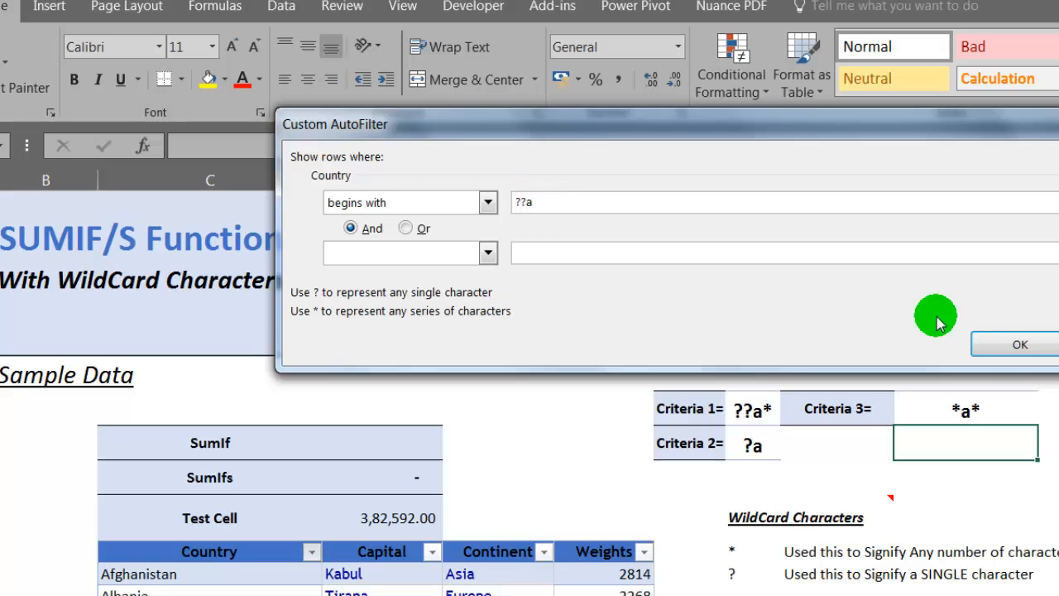
pyautogui.click(1015, 346)
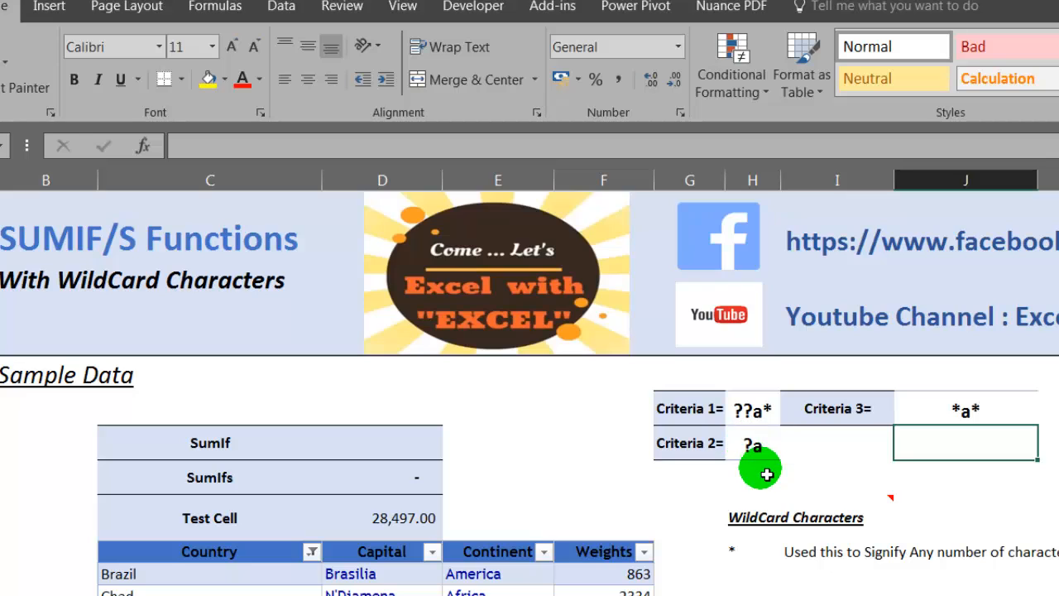
pyautogui.click(432, 552)
pyautogui.click(248, 286)
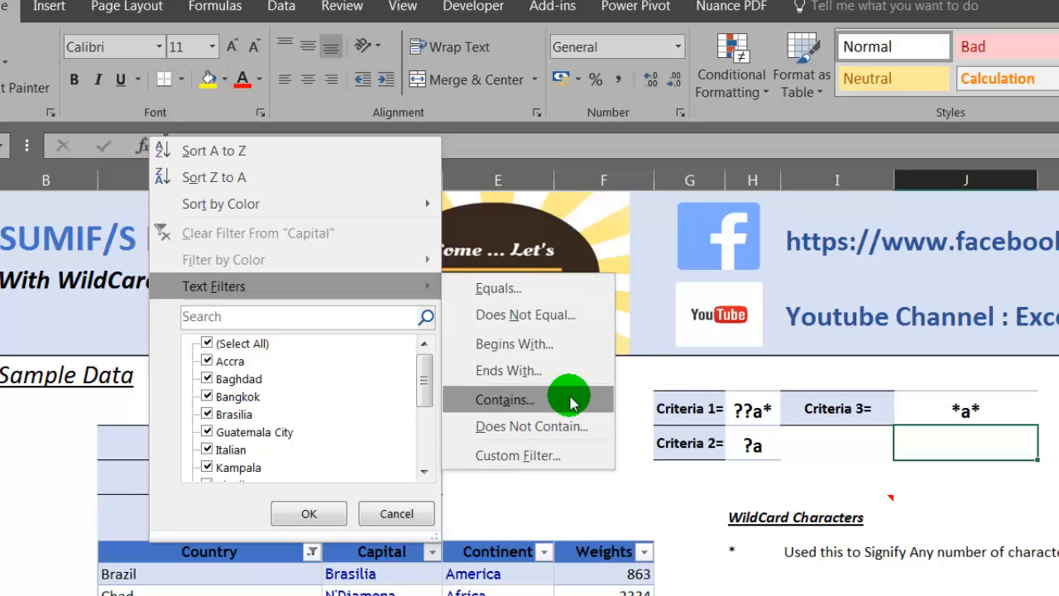
pyautogui.click(762, 447)
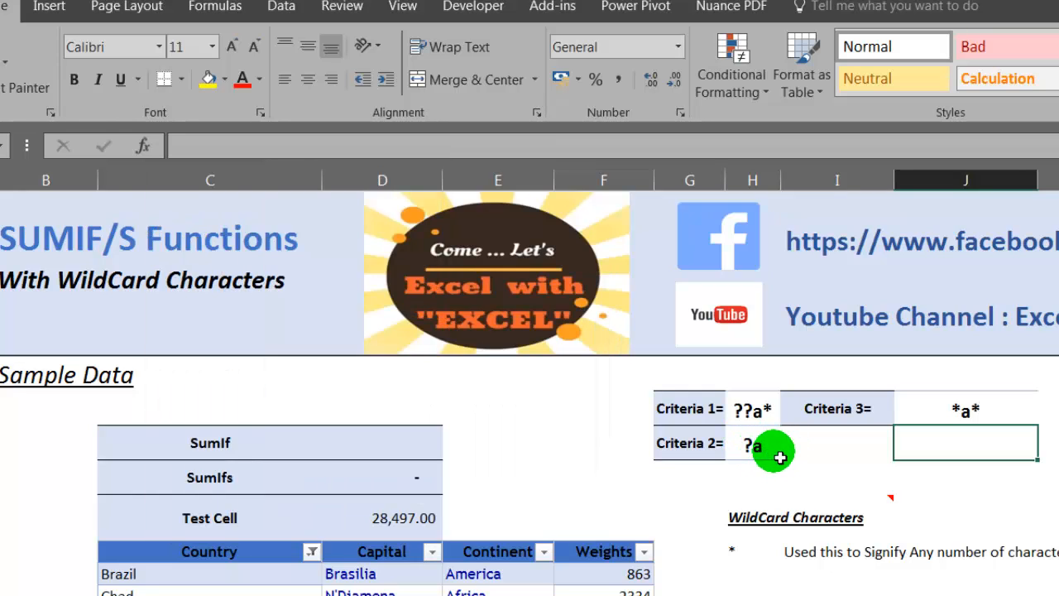
# - Change Criteria 2 to ?a* to match capitals with a as the second character
pyautogui.click(772, 456)
pyautogui.doubleClick(772, 454)
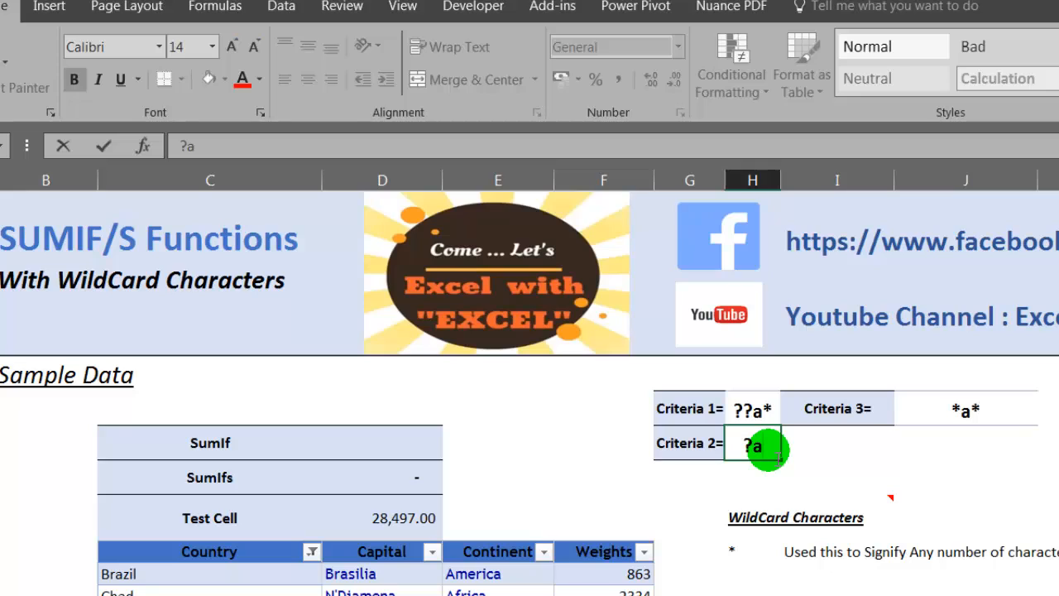
pyautogui.write('*')
pyautogui.press('Return')
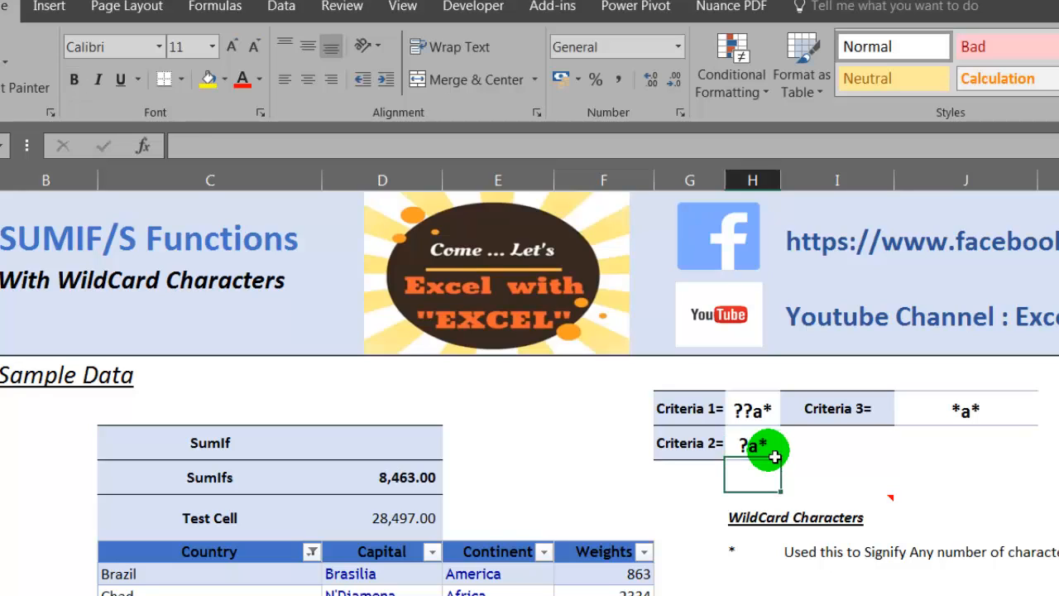
# - Filter the Capital column to names beginning with ?a, matching the Criteria 2 pattern
pyautogui.click(432, 551)
pyautogui.click(298, 303)
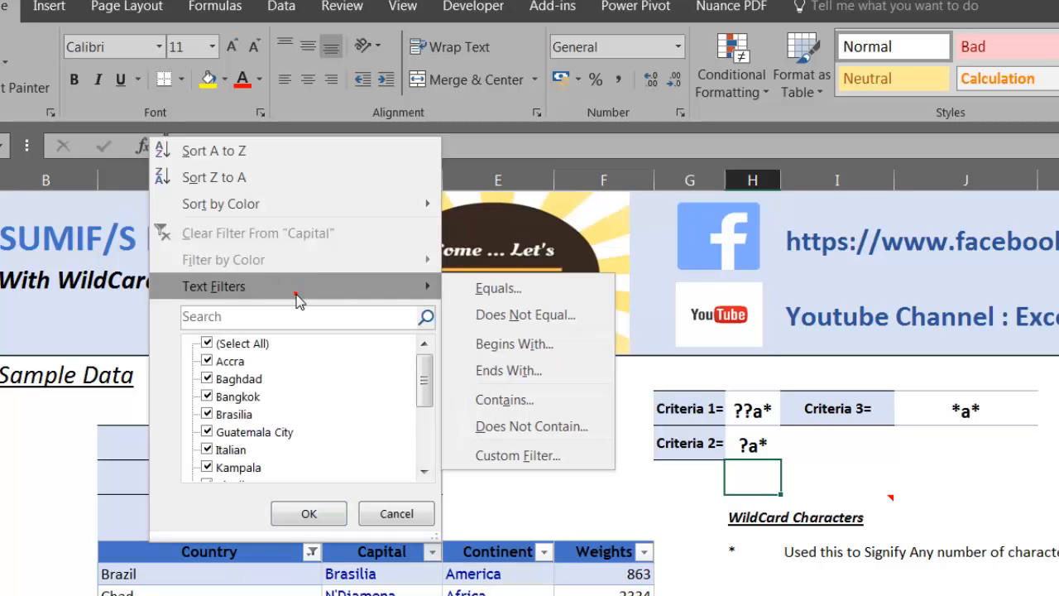
pyautogui.click(542, 344)
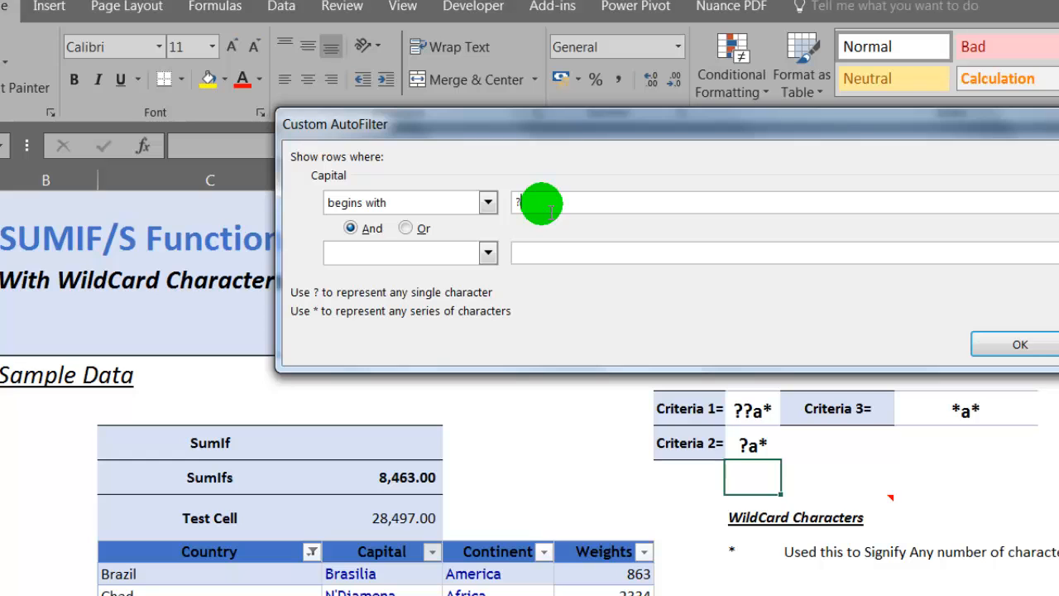
pyautogui.click(1013, 346)
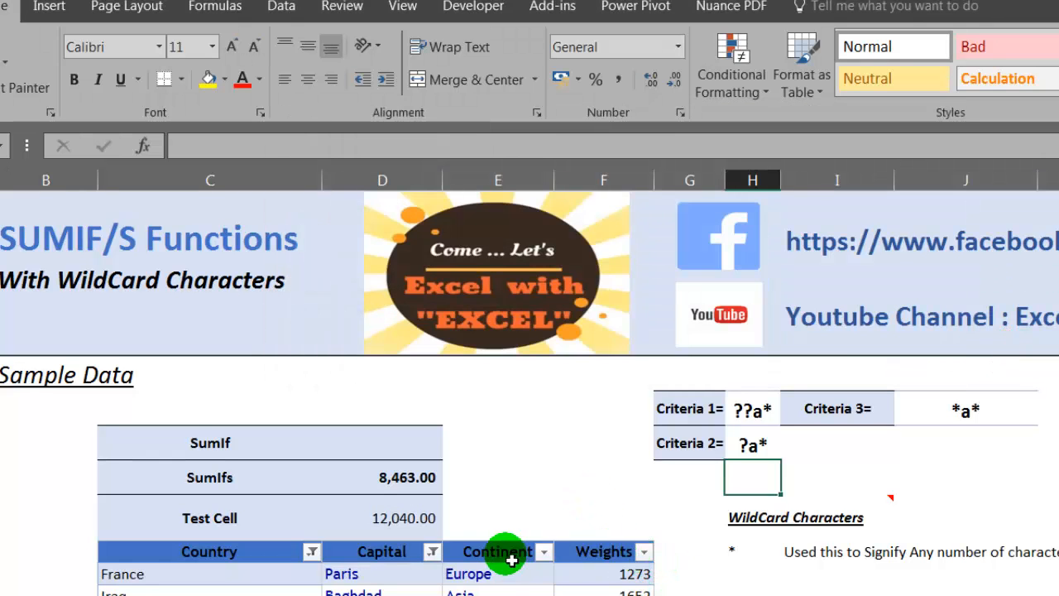
# - Filter the Continent column to names containing a, matching the Criteria 3 pattern
pyautogui.click(545, 554)
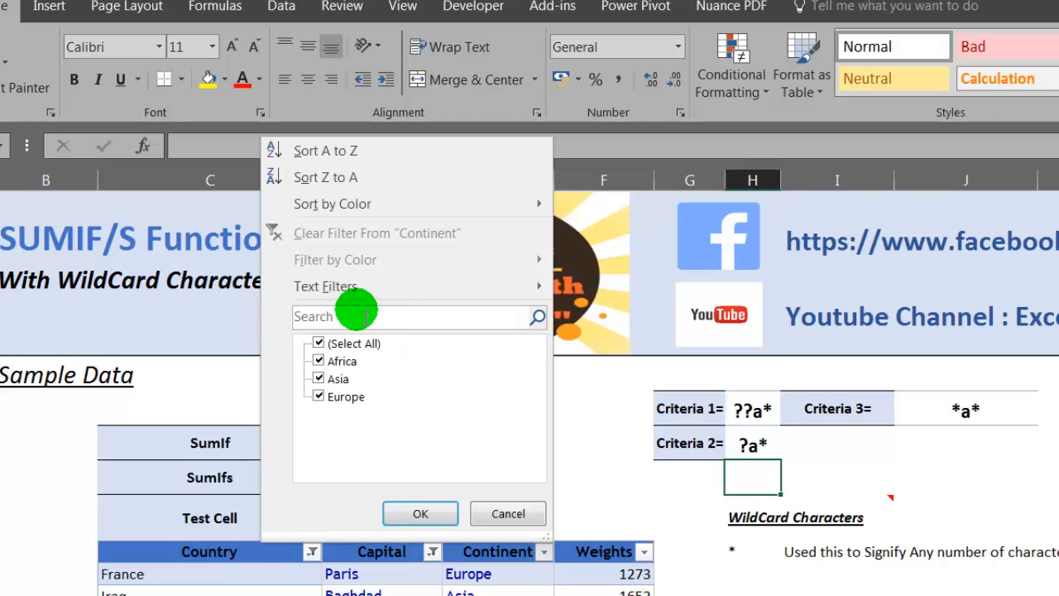
pyautogui.click(348, 291)
pyautogui.click(644, 400)
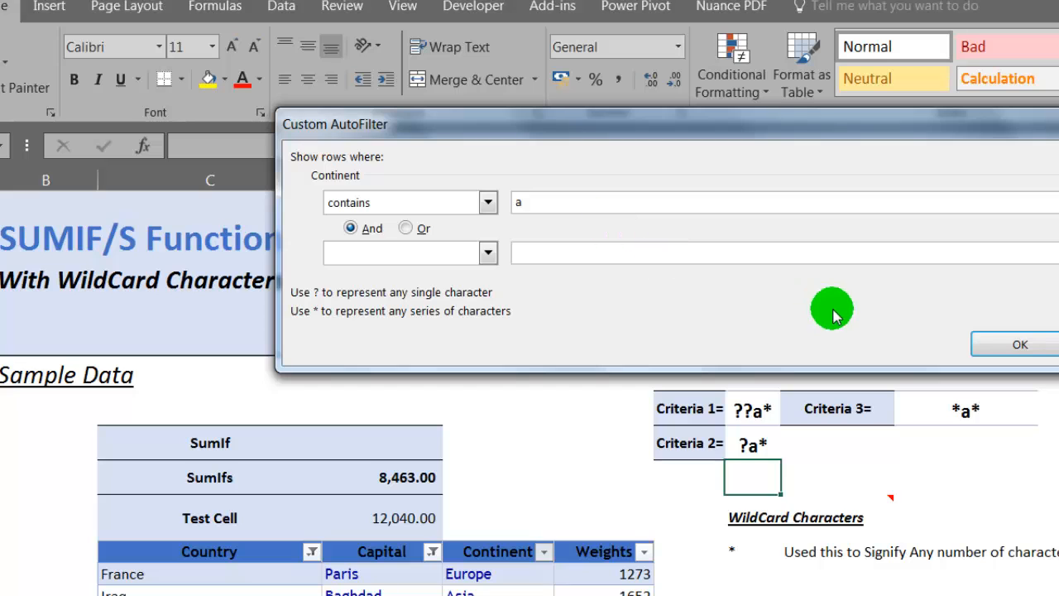
pyautogui.click(993, 348)
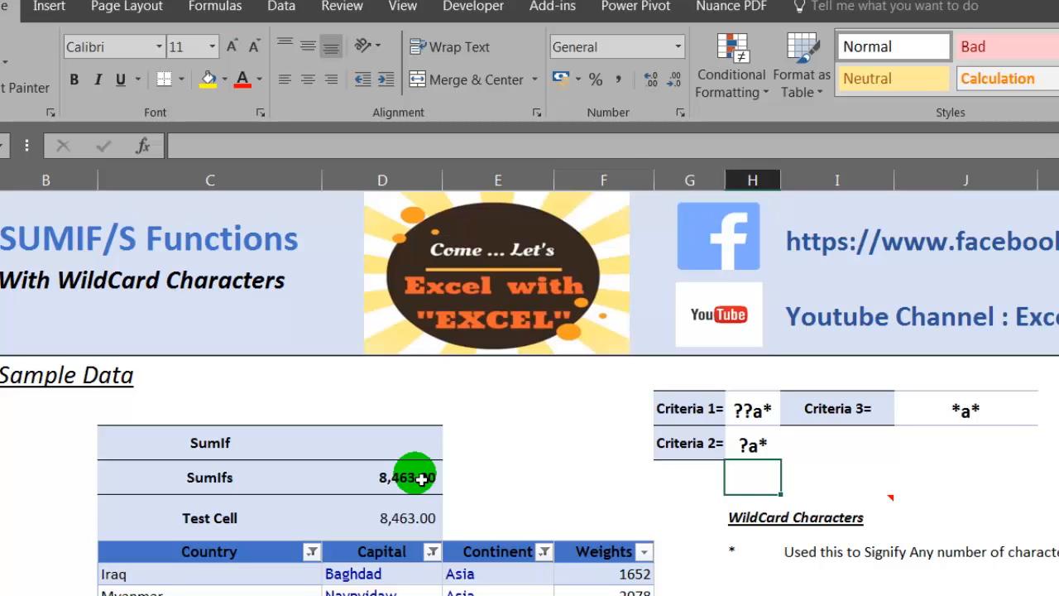
# - Clear the filters from the Country, Capital and Continent columns to show the whole table again
pyautogui.click(311, 551)
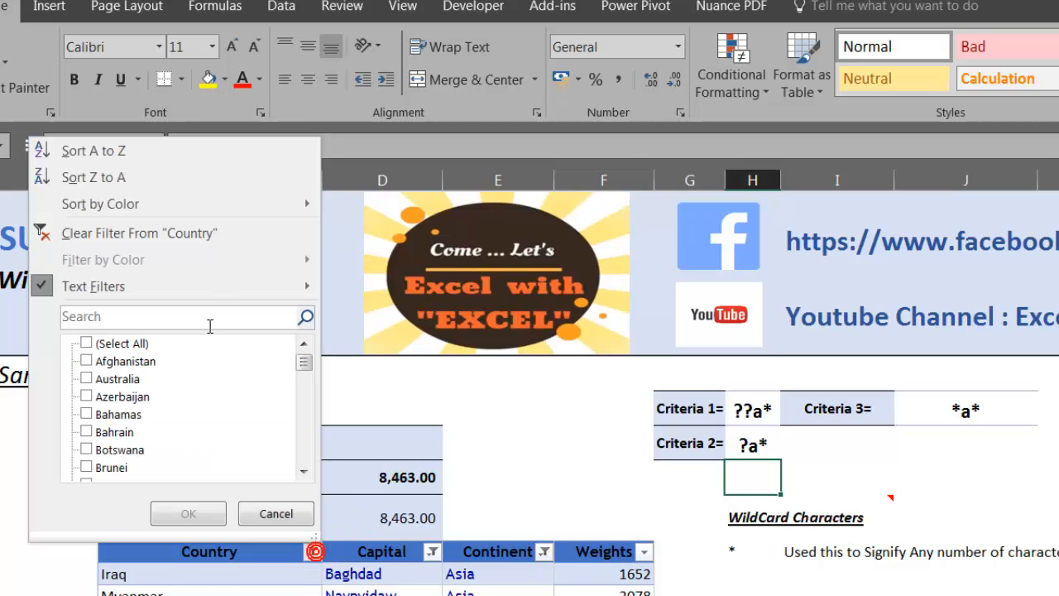
pyautogui.click(150, 234)
pyautogui.click(432, 551)
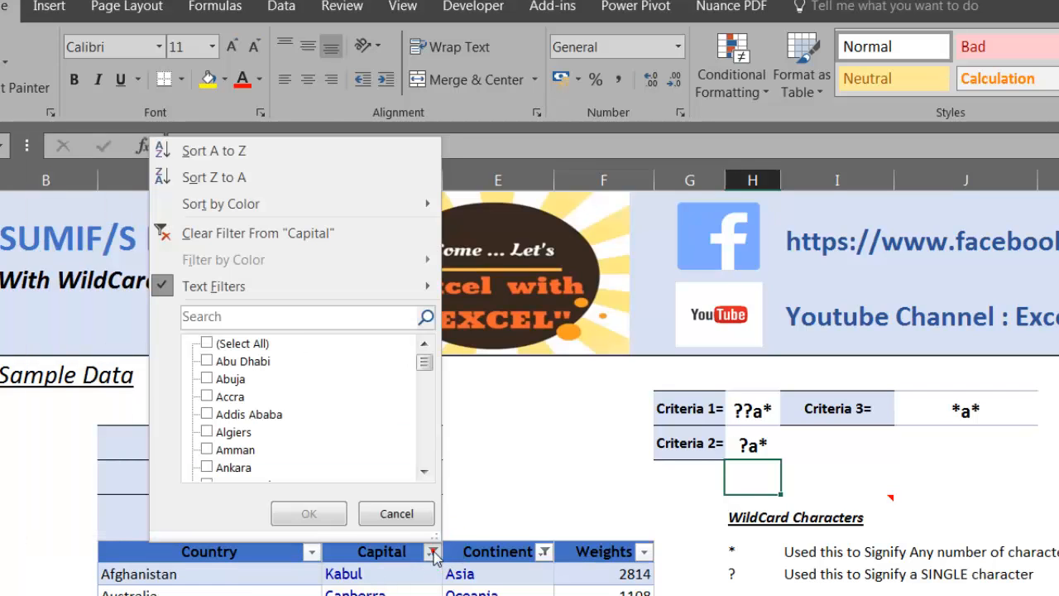
pyautogui.click(231, 234)
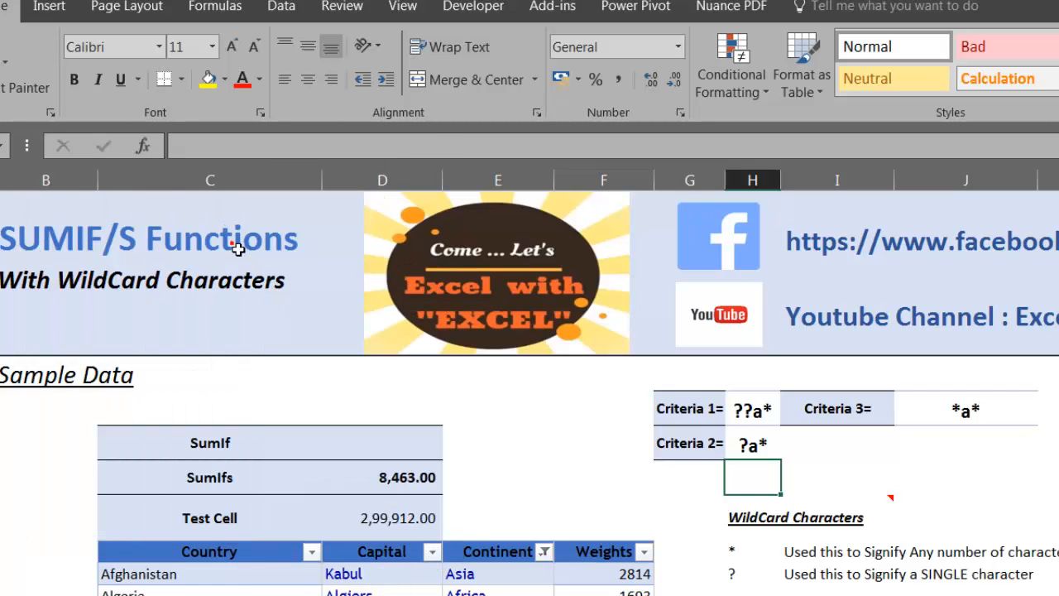
pyautogui.click(544, 551)
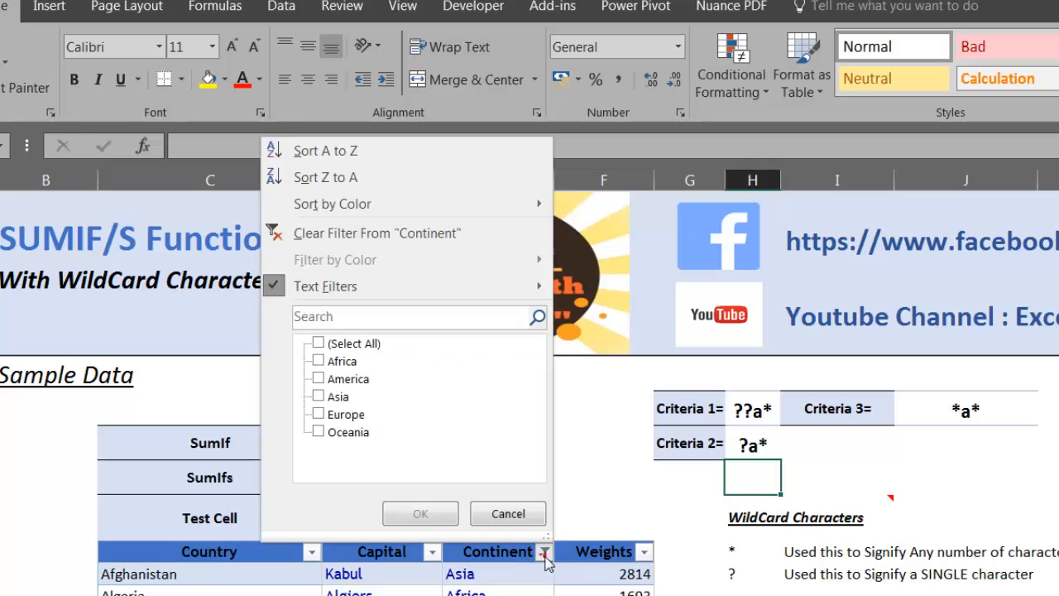
pyautogui.click(346, 235)
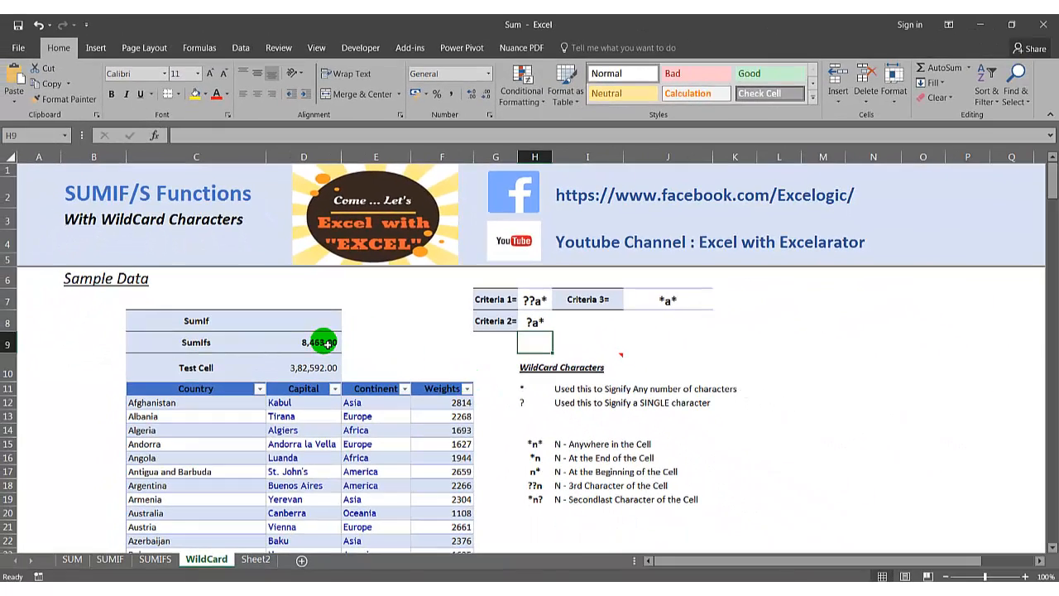
# - Delete the SUMIFS formula from the result cell D9 beside the Sumifs label
pyautogui.click(323, 342)
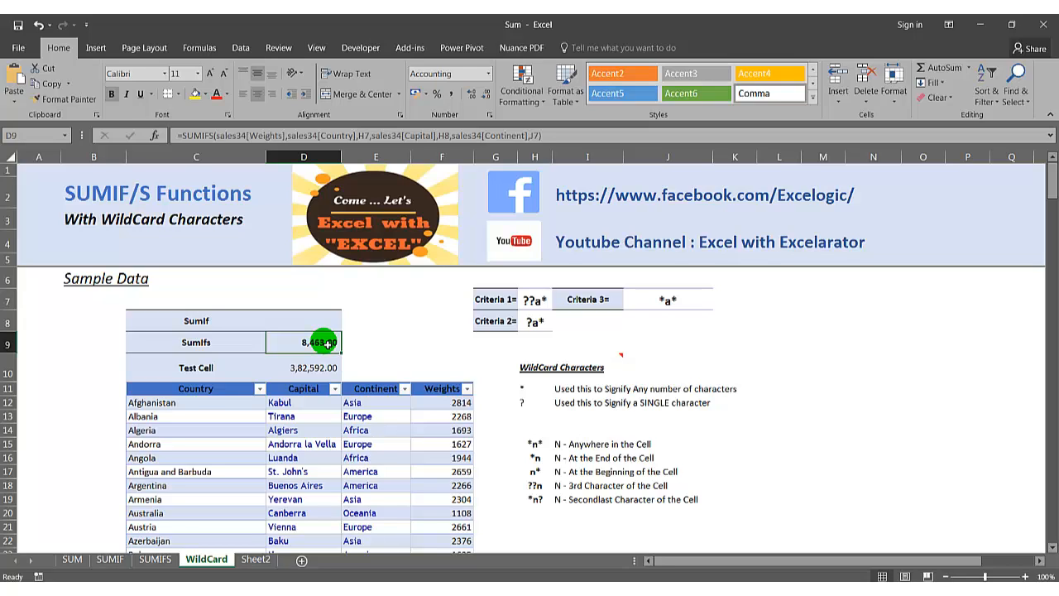
pyautogui.press('Delete')
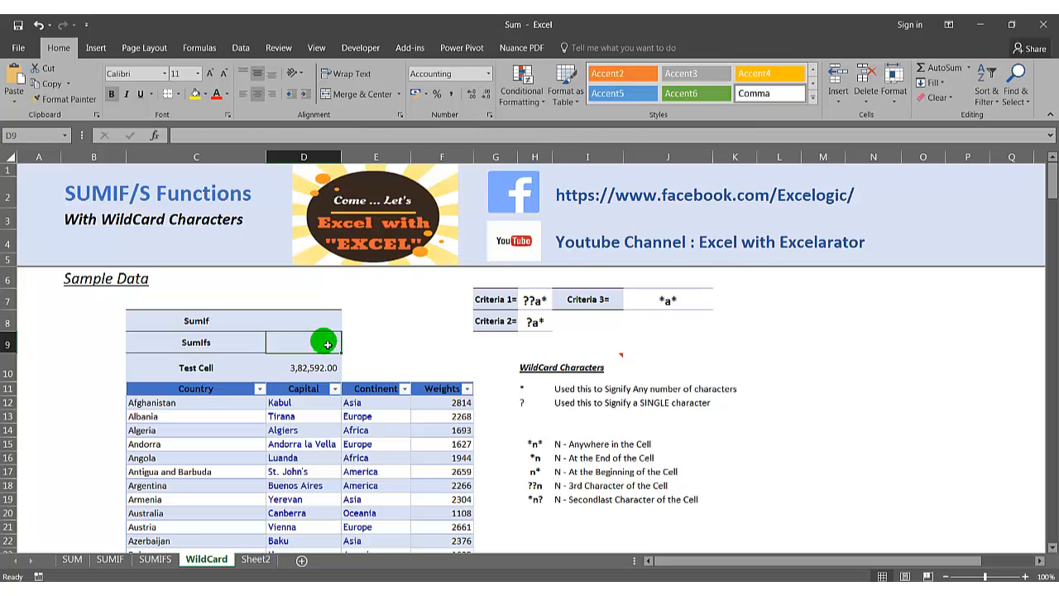